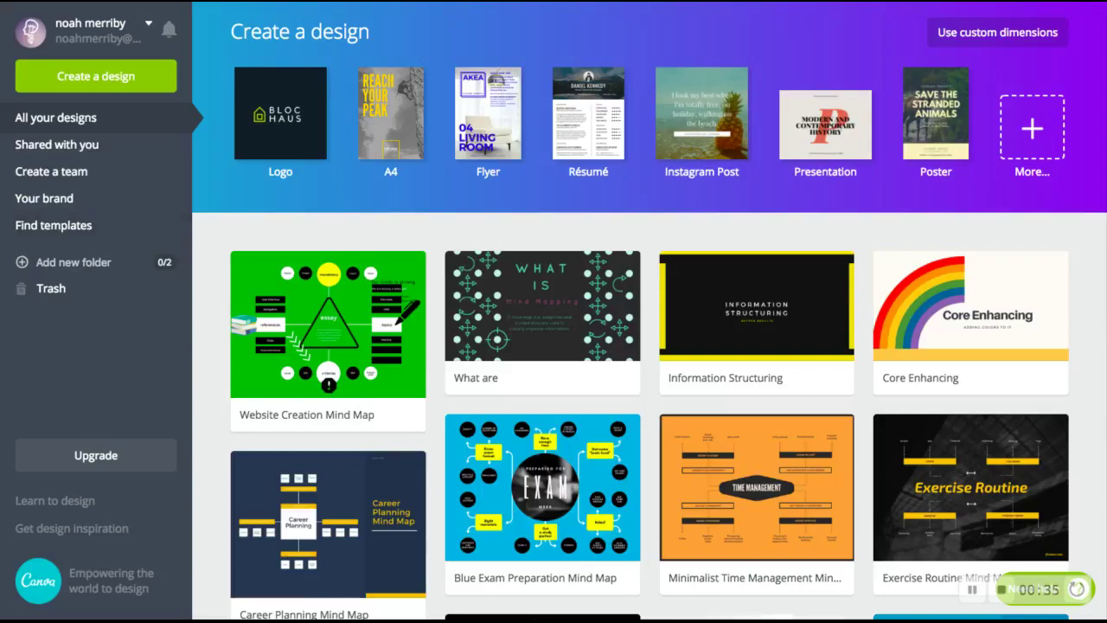
Search the template library for "mind maps"
click(54, 225)
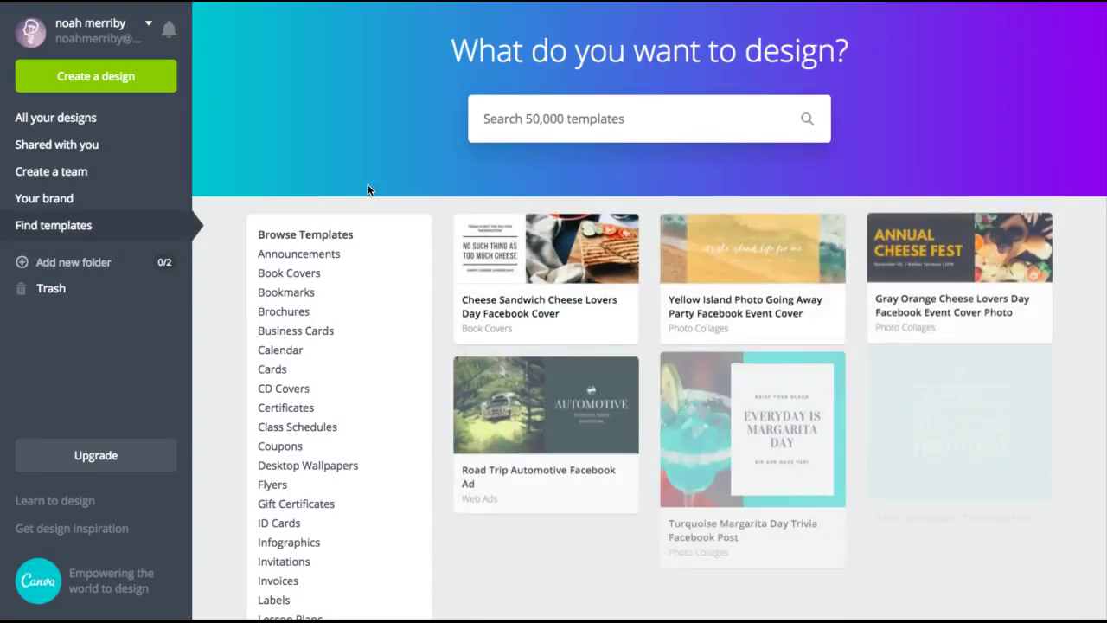
click(536, 121)
text(mi)
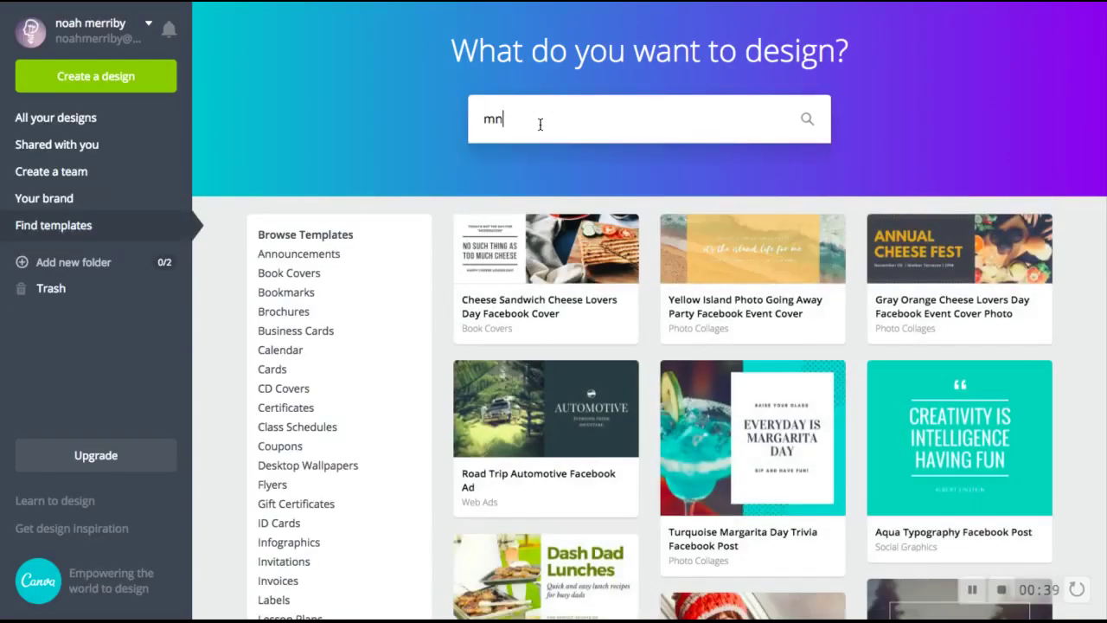
text(nd maps)
key(Return)
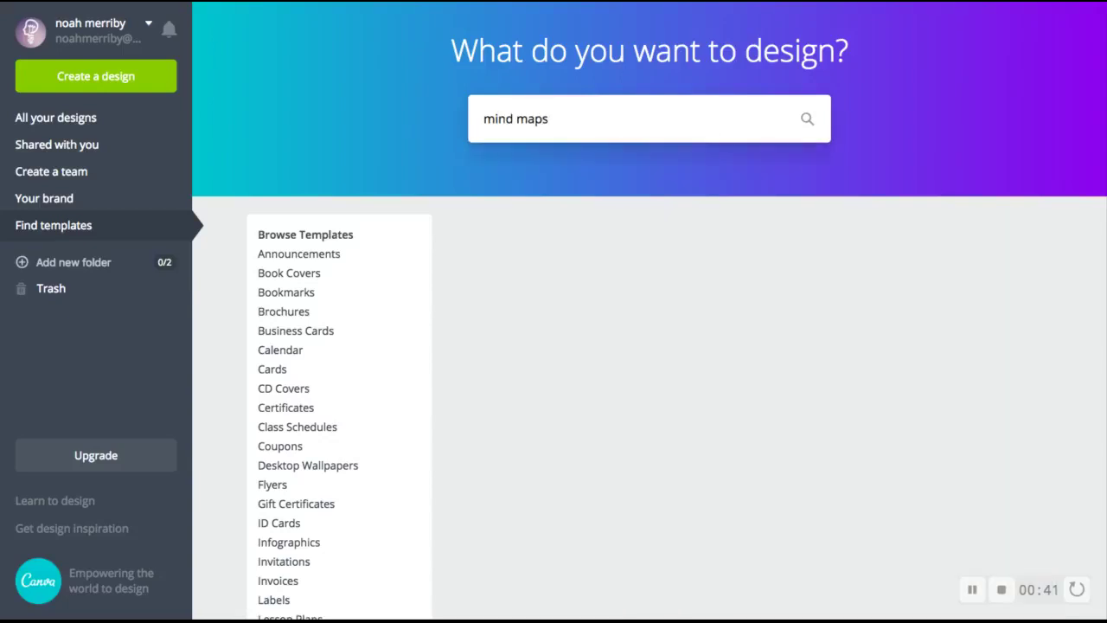
Find the Website Creation Mind Map template among the search results and open it as a new design
scroll(1086, 359, down, 4)
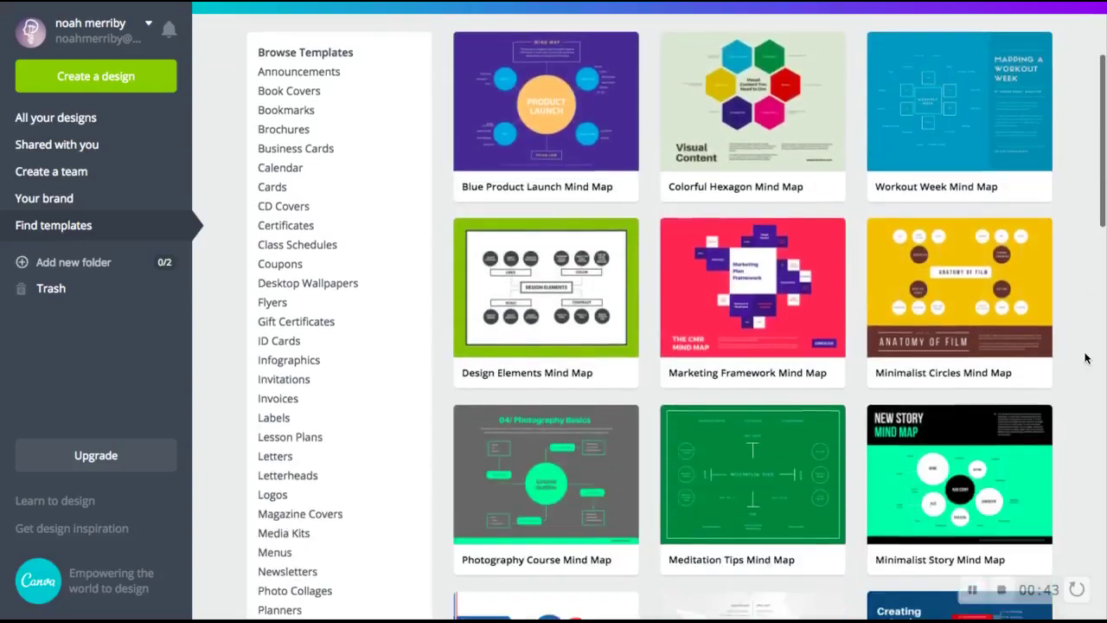
scroll(1086, 358, down, 6)
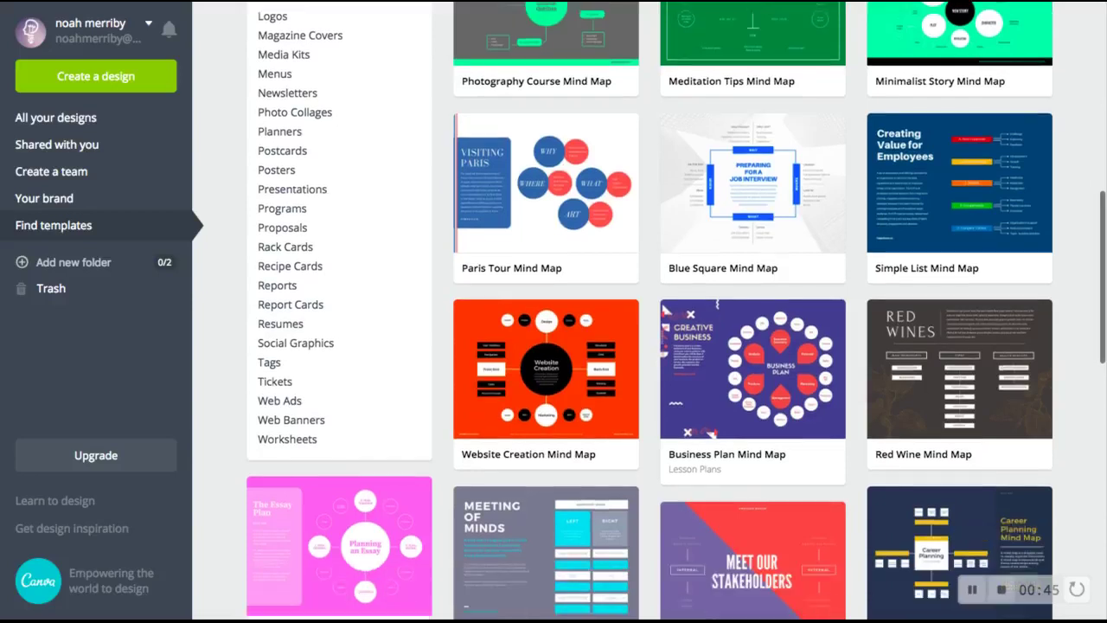
scroll(676, 311, down, 3)
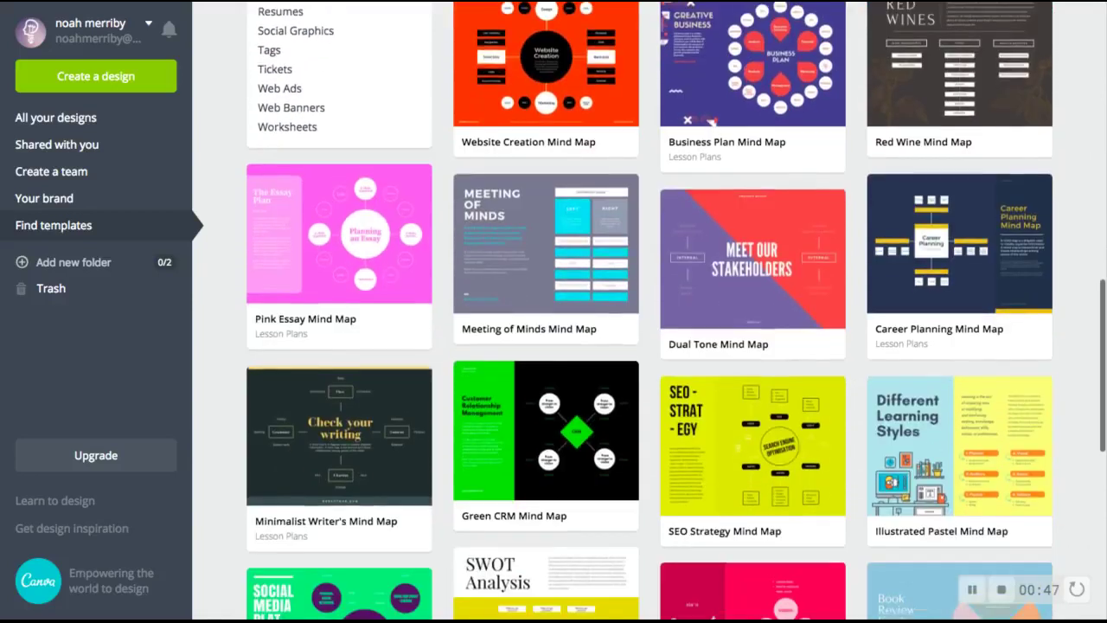
scroll(649, 311, down, 2)
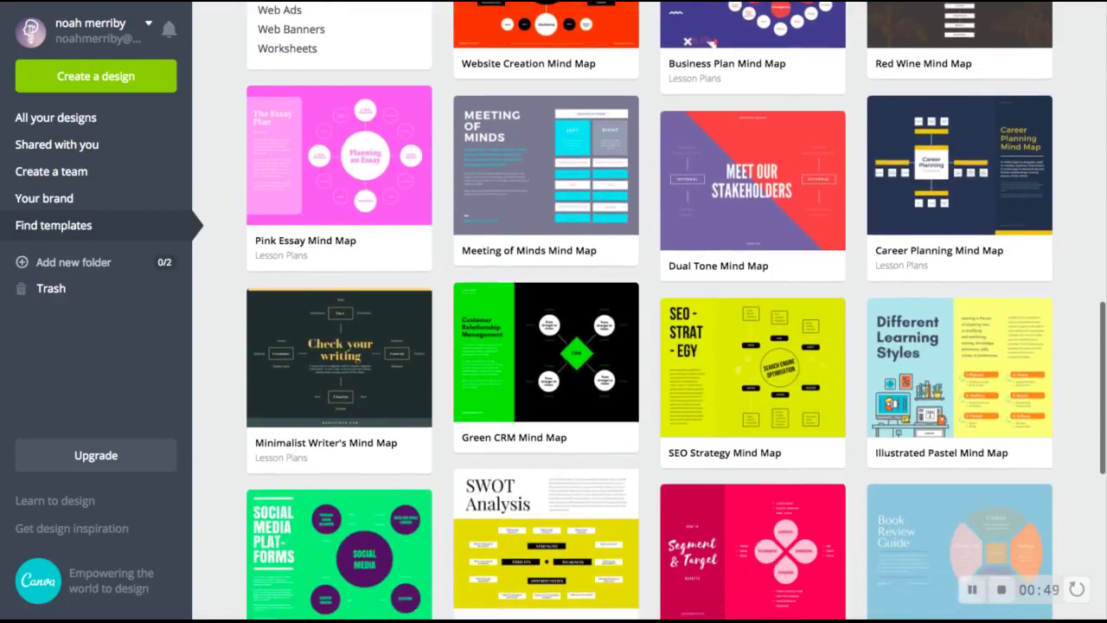
scroll(649, 311, down, 1)
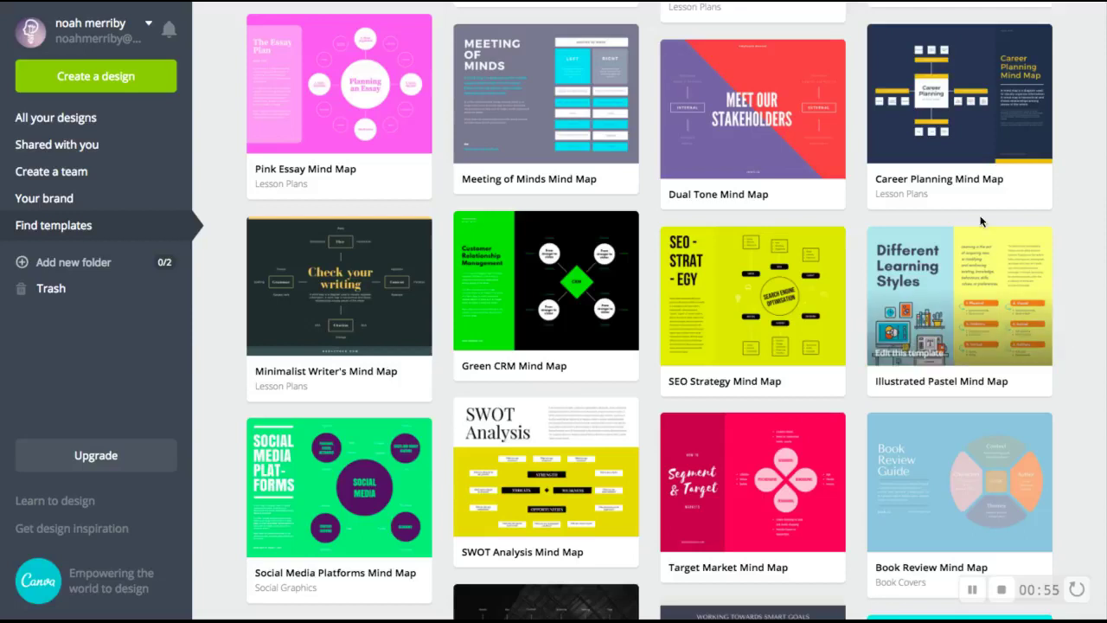
scroll(964, 204, up, 4)
scroll(966, 199, up, 1)
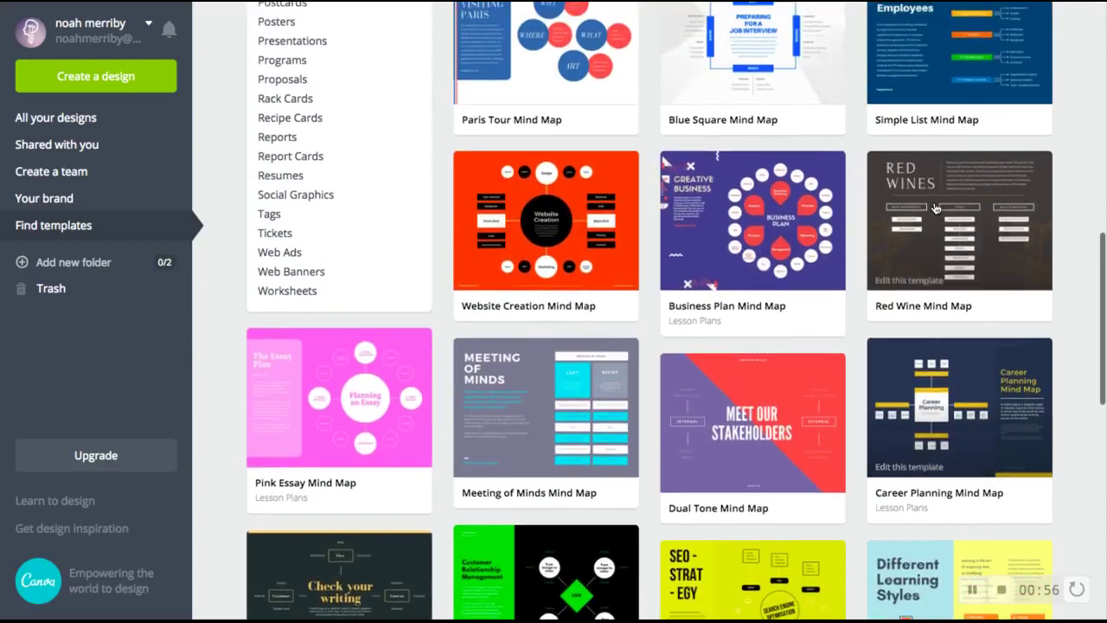
scroll(1088, 316, up, 1)
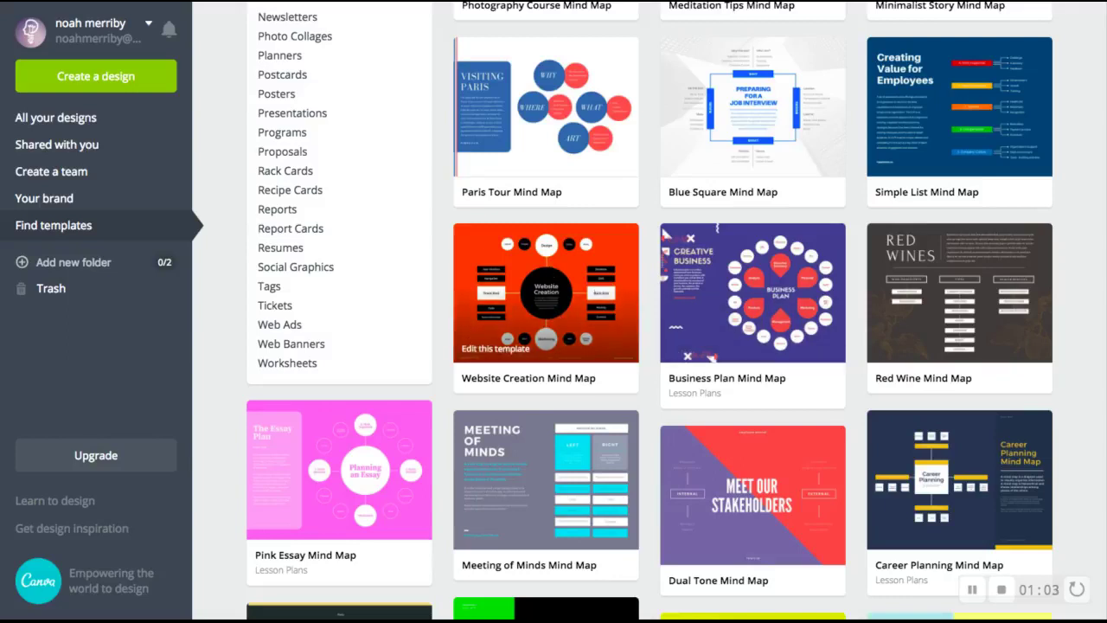
click(581, 271)
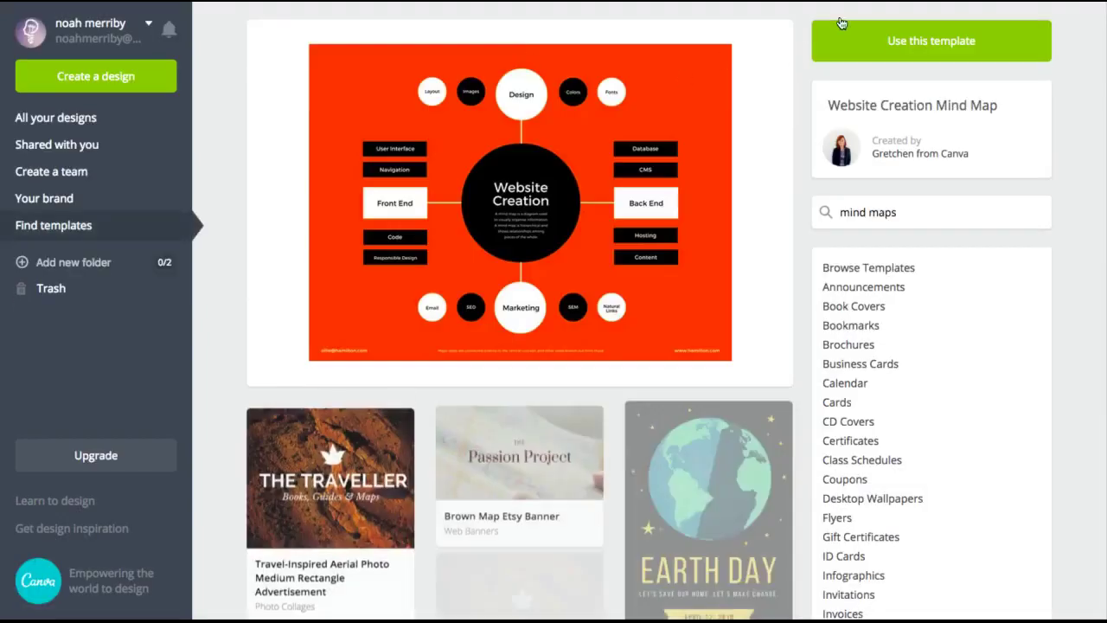
click(867, 46)
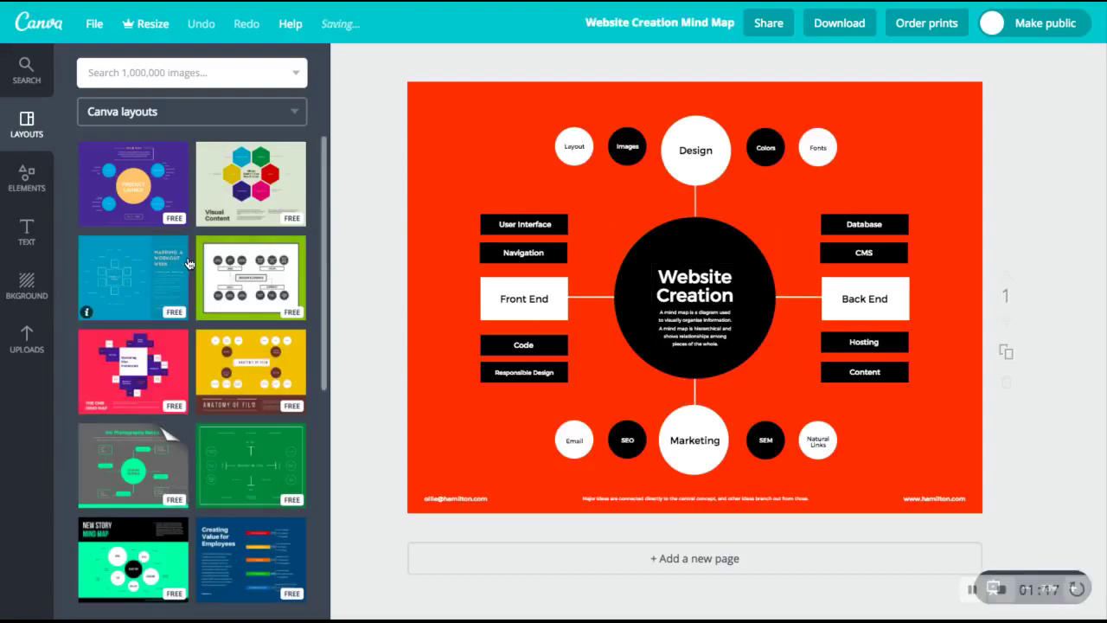
scroll(191, 266, down, 10)
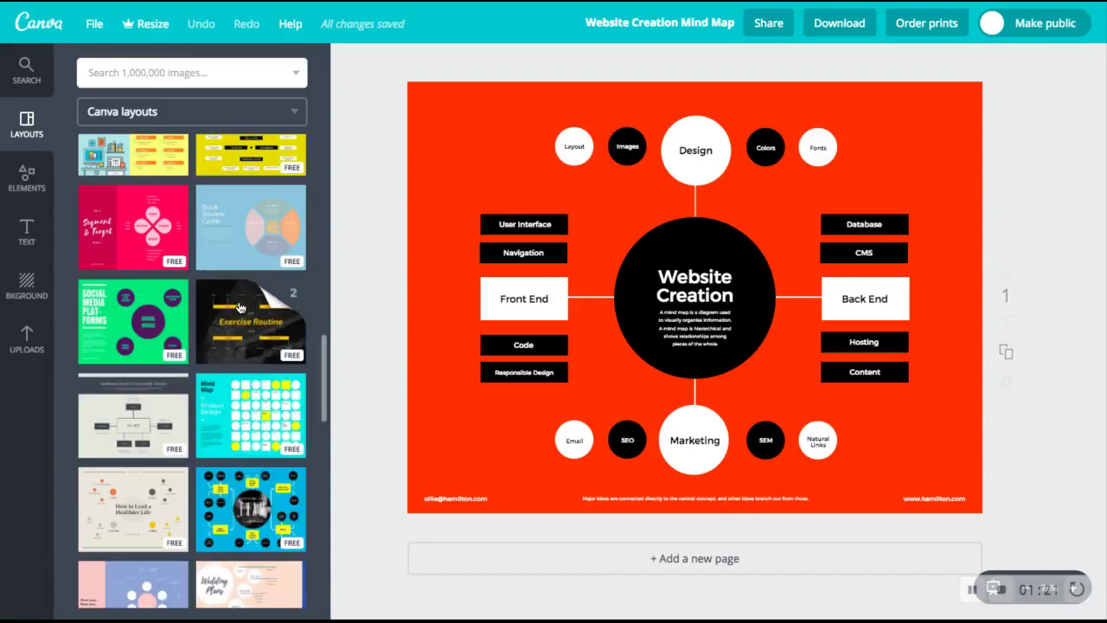
click(240, 320)
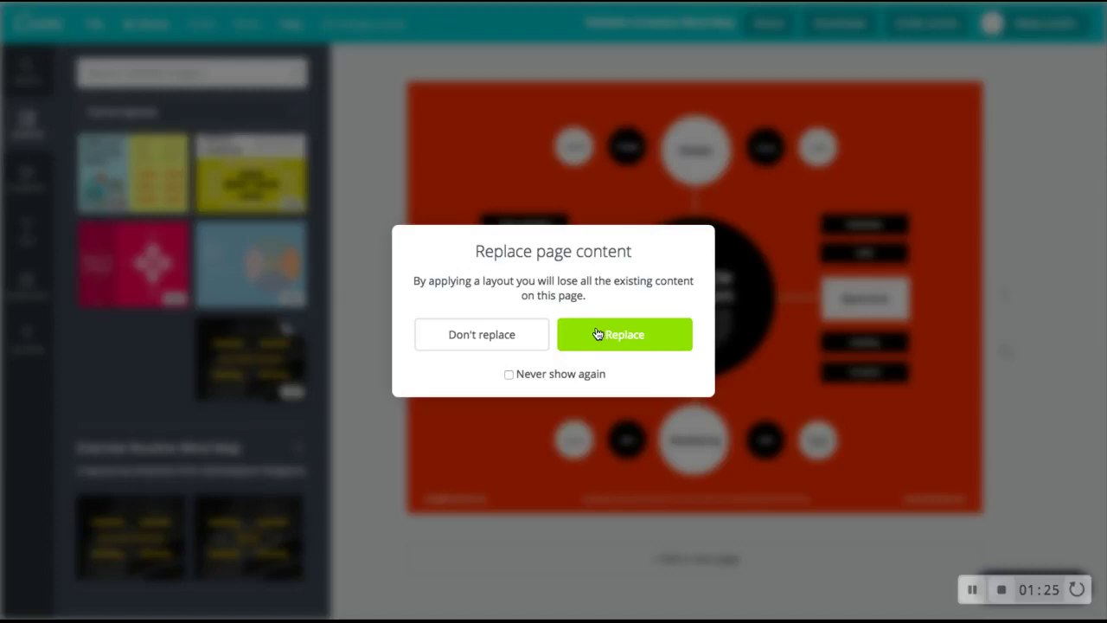
click(500, 339)
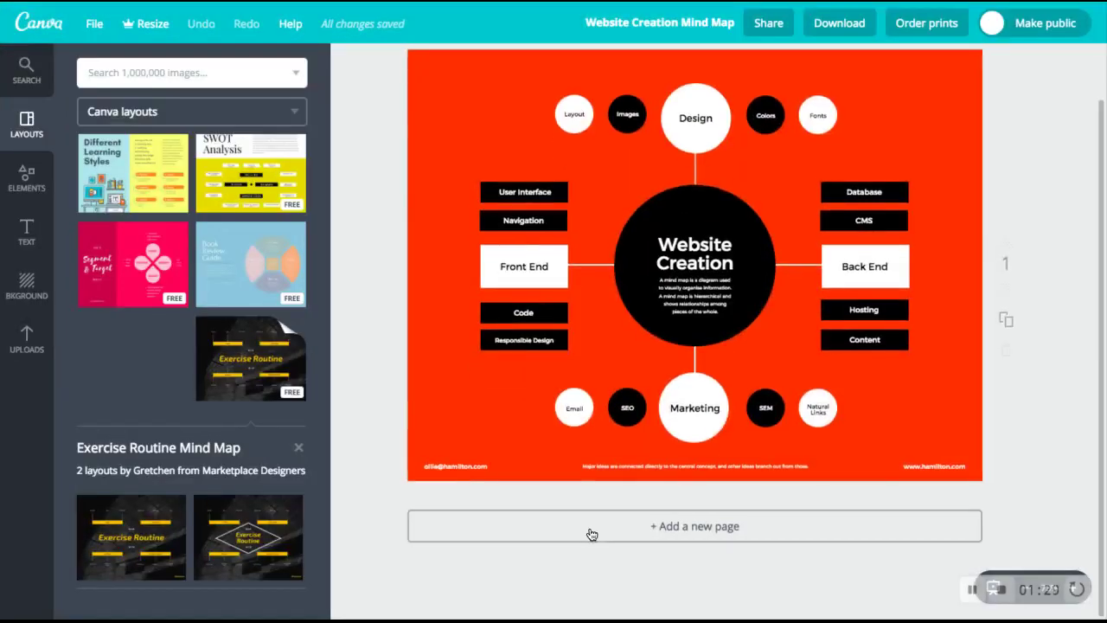
Add a second page to the design and apply the SWOT Analysis layout to it
click(590, 536)
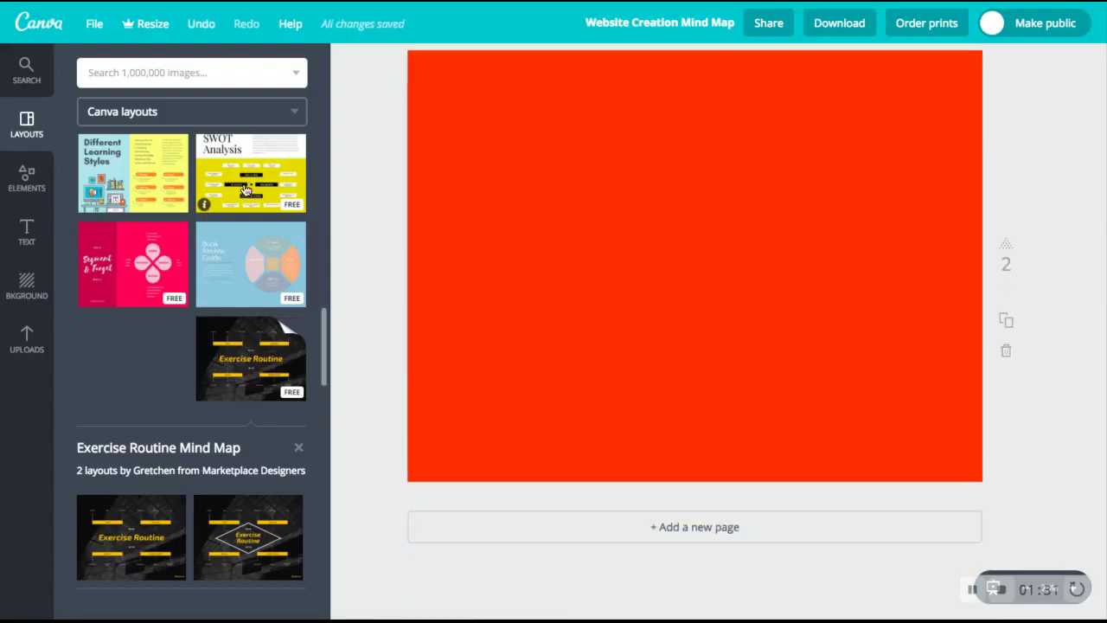
click(227, 154)
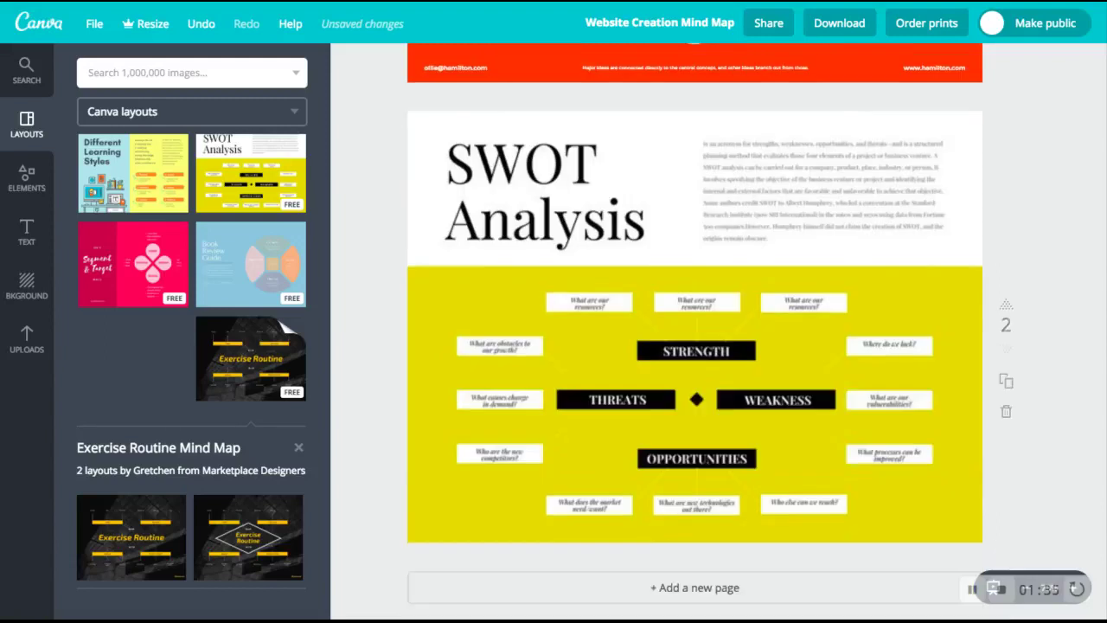
scroll(635, 311, up, 2)
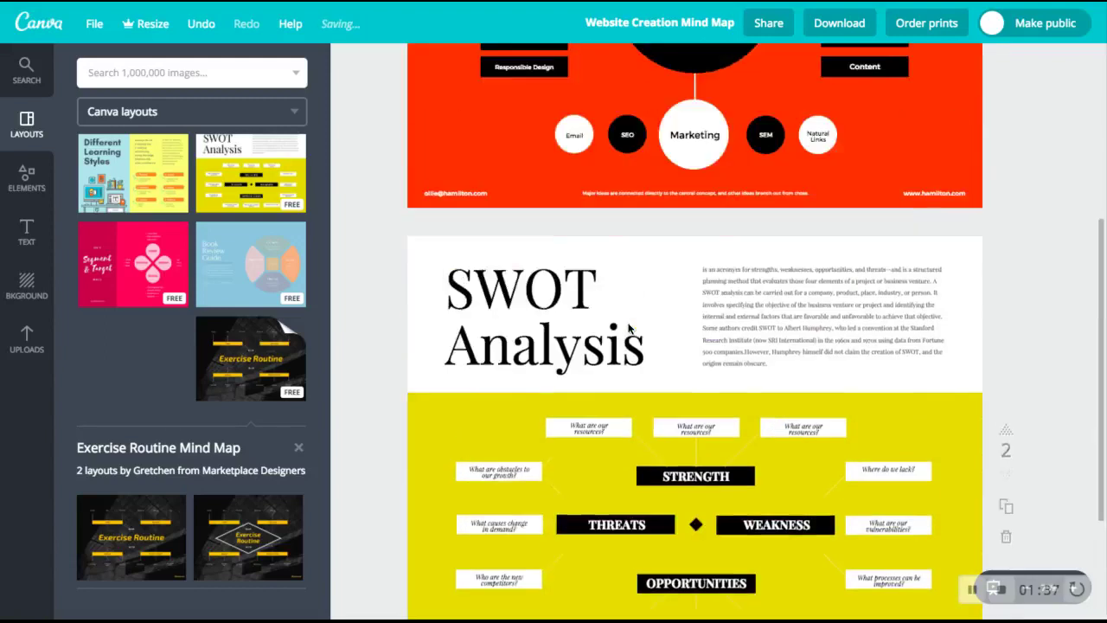
scroll(628, 323, up, 3)
scroll(628, 323, down, 3)
Replace the second page's content with the Segment & Target layout and return to the first page
click(125, 263)
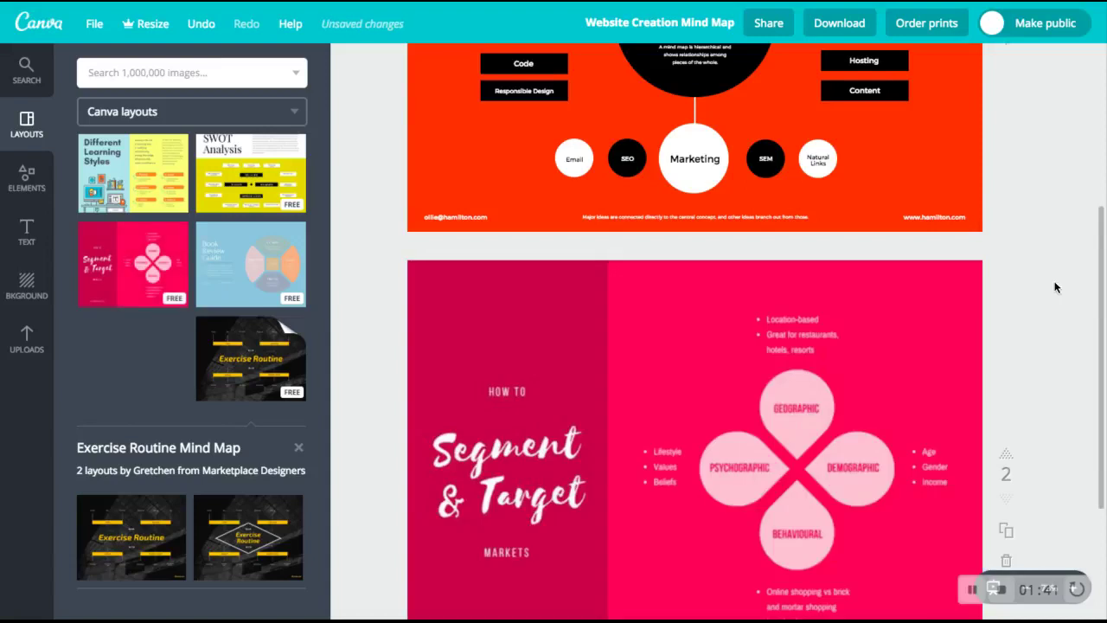
scroll(1041, 319, up, 5)
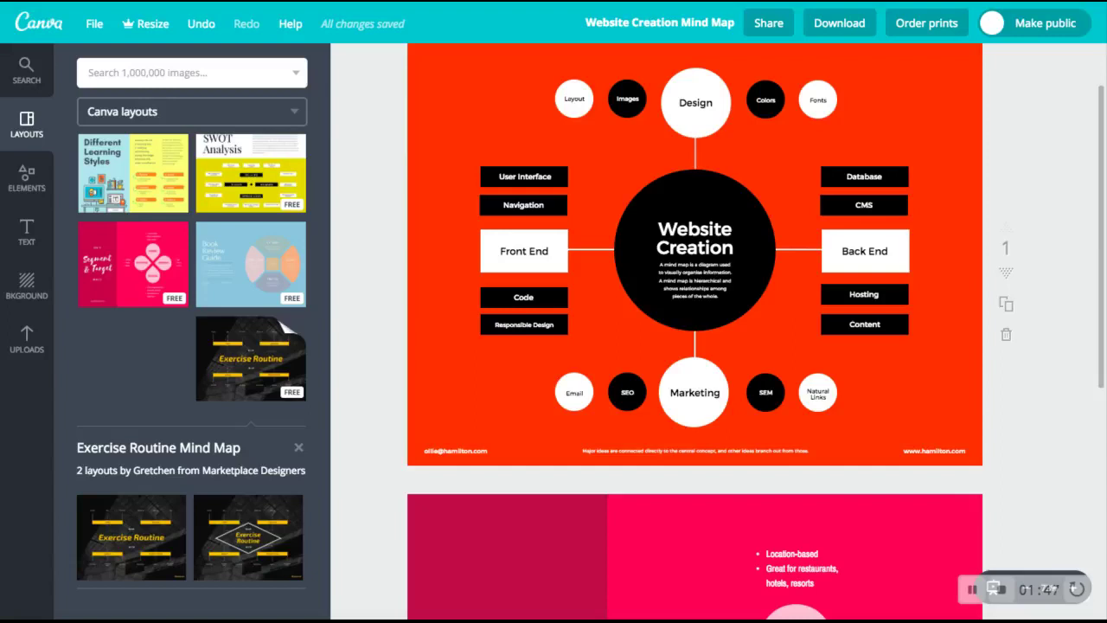
scroll(1003, 345, up, 1)
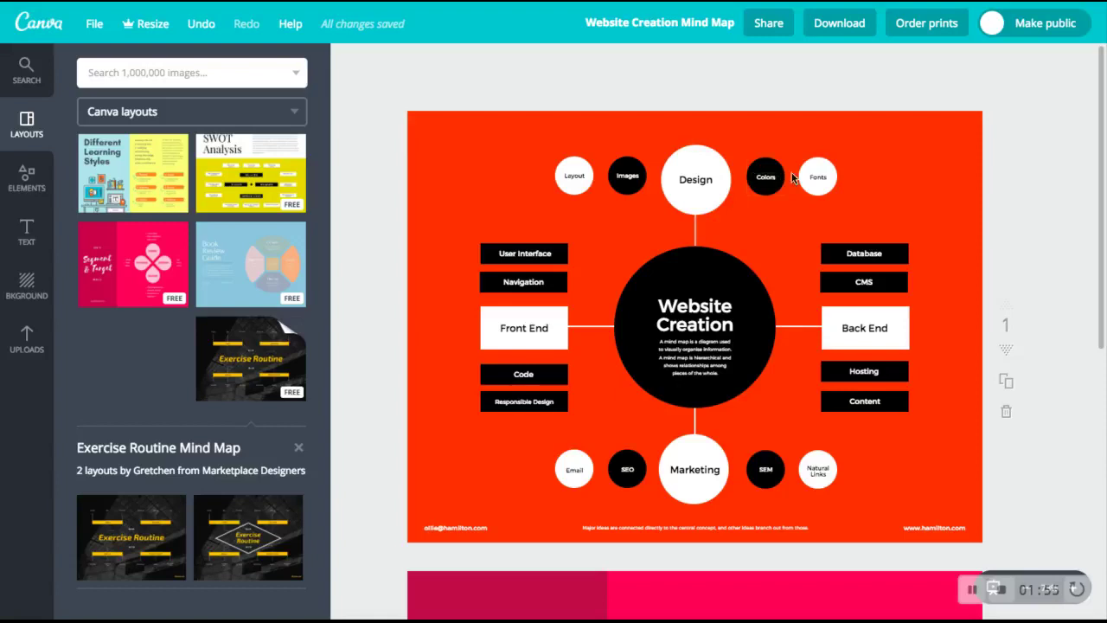
Replace "Website" in the central title with "fge" and look through its font, size and text colour options
double_click(694, 302)
text(fge)
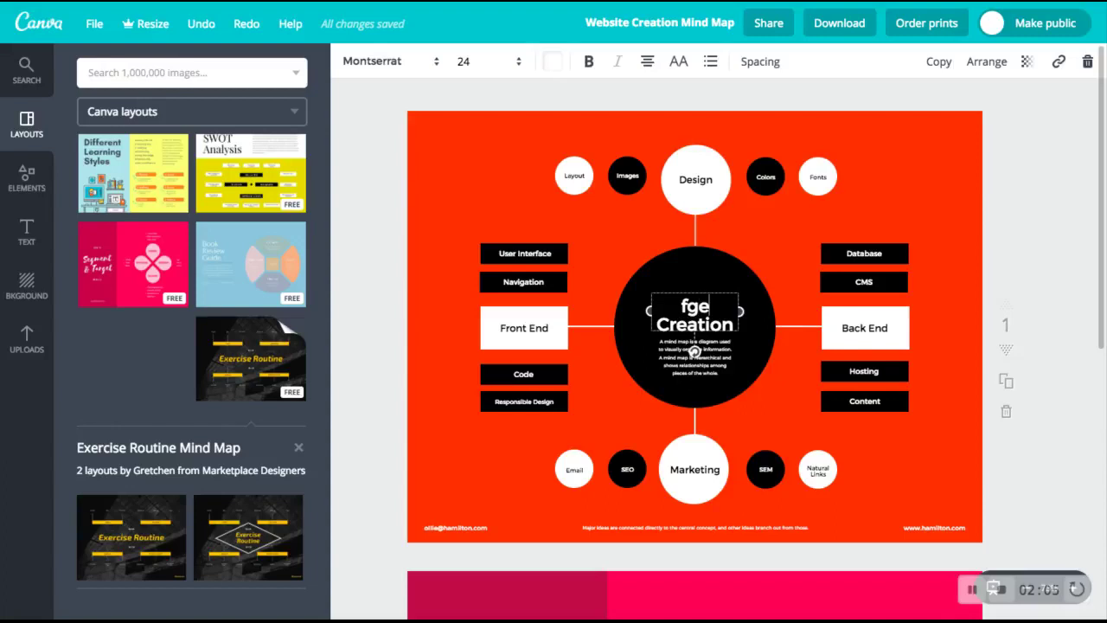
click(385, 65)
click(385, 64)
click(480, 66)
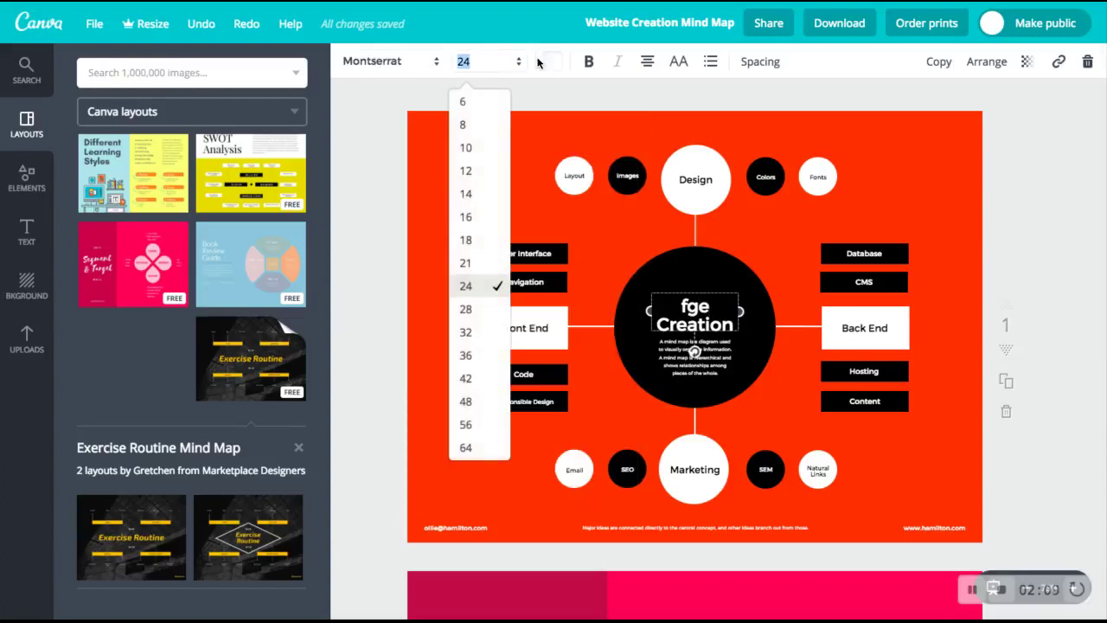
click(550, 64)
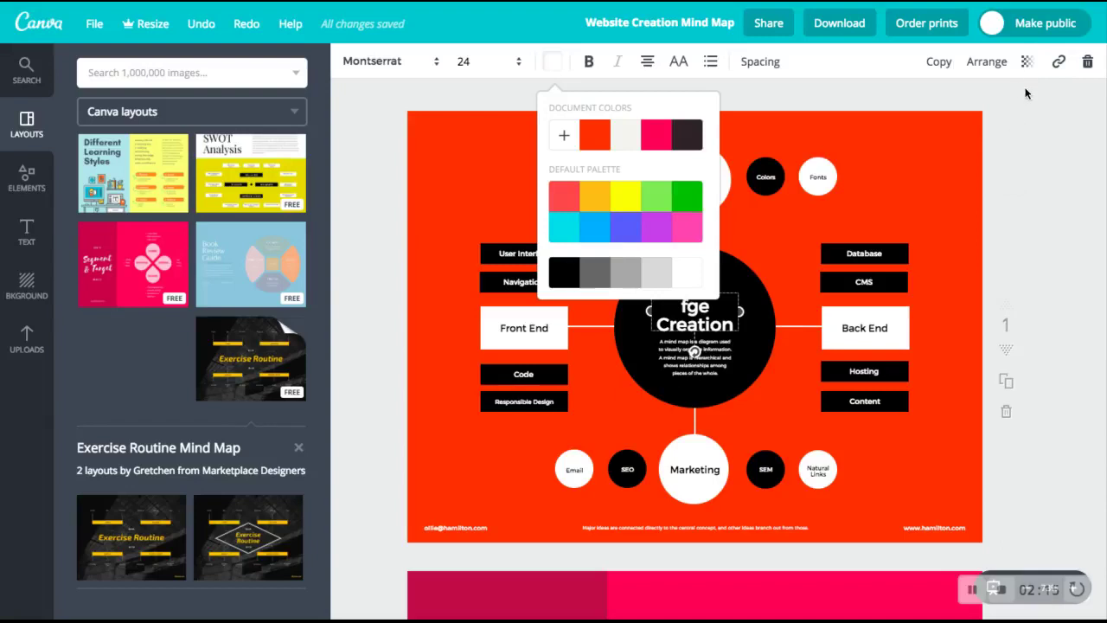
click(1011, 235)
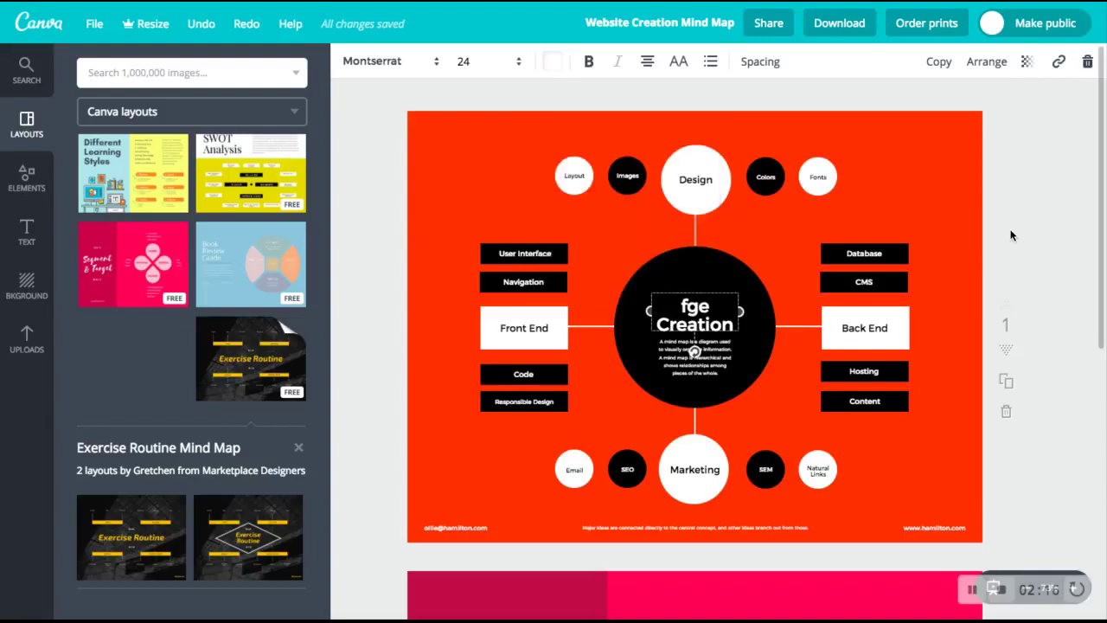
Delete the small description paragraph under the title in the central circle
click(719, 365)
key(ctrl+a)
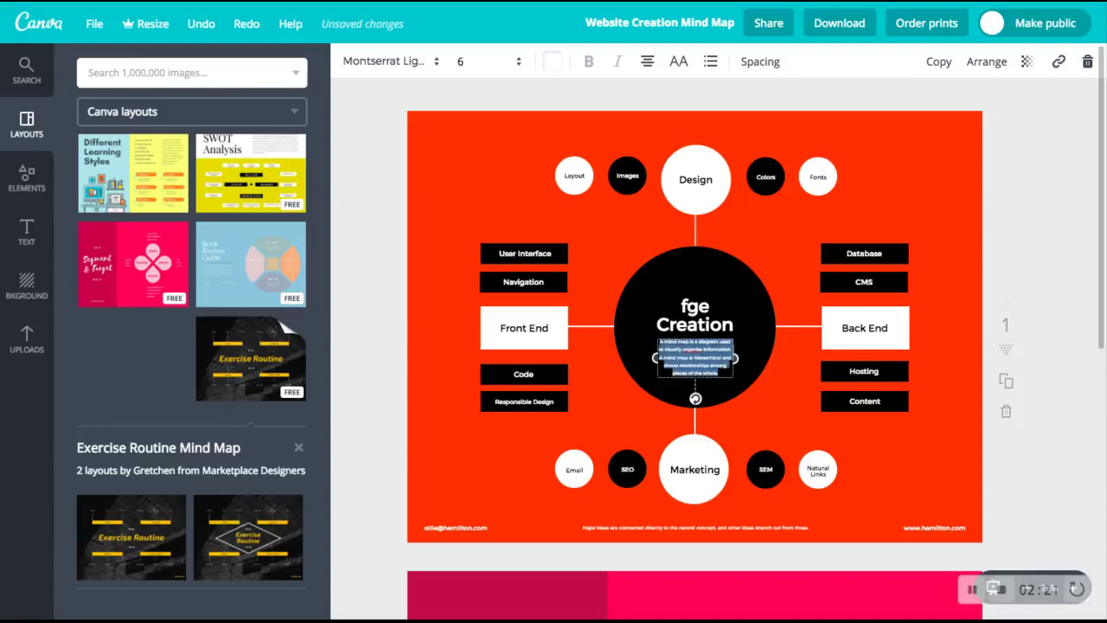
key(BackSpace)
click(902, 178)
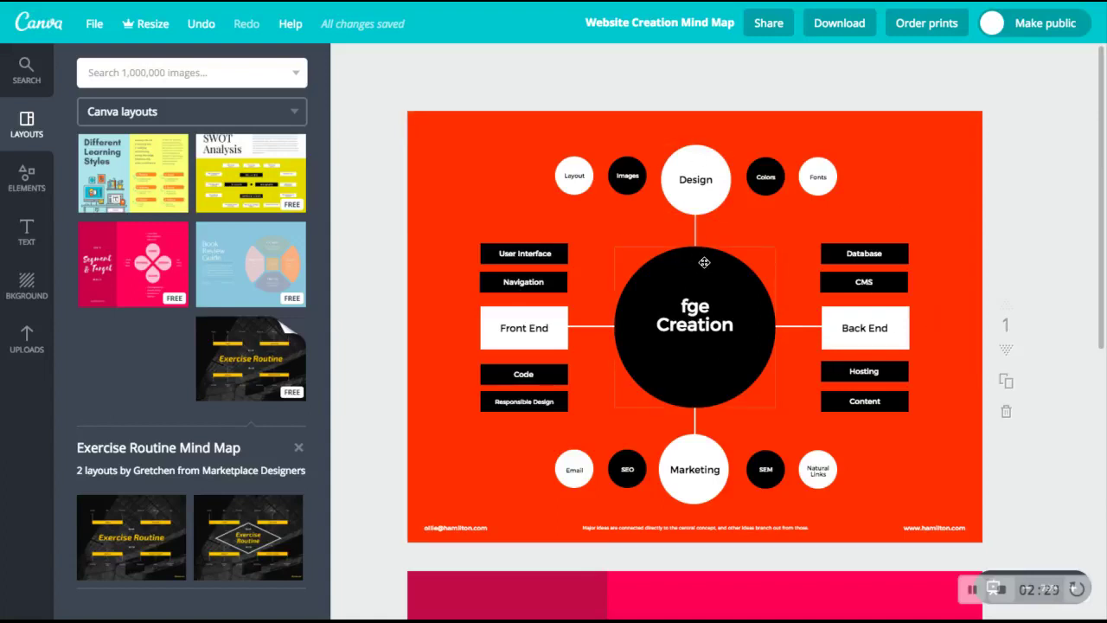
Recolour the Design circle, trying green first and settling on blue-violet from the default palette
click(698, 206)
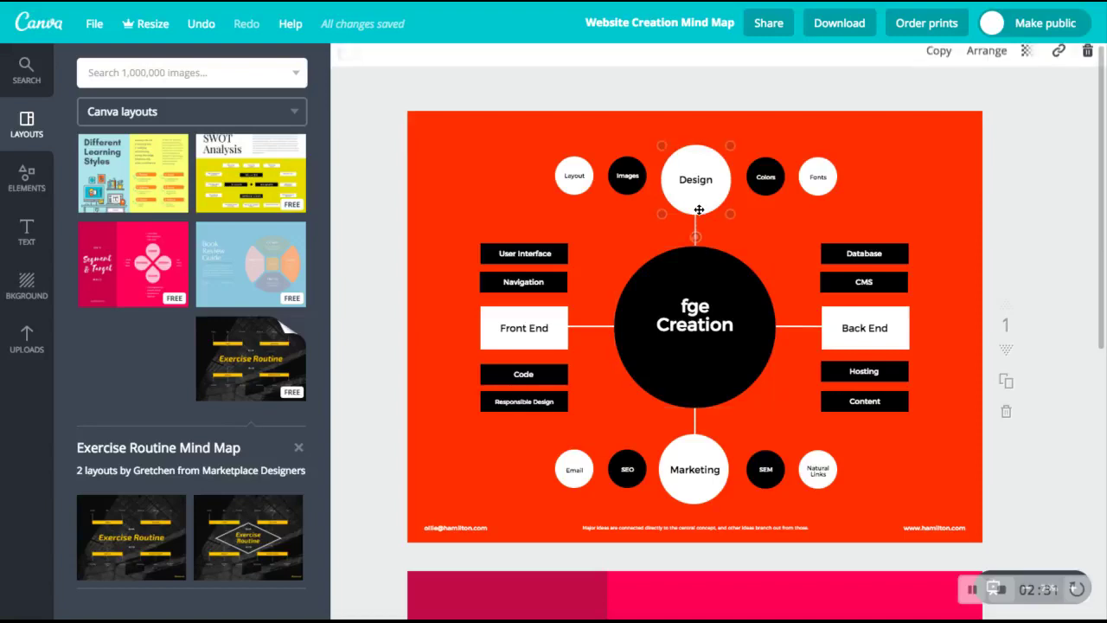
click(348, 61)
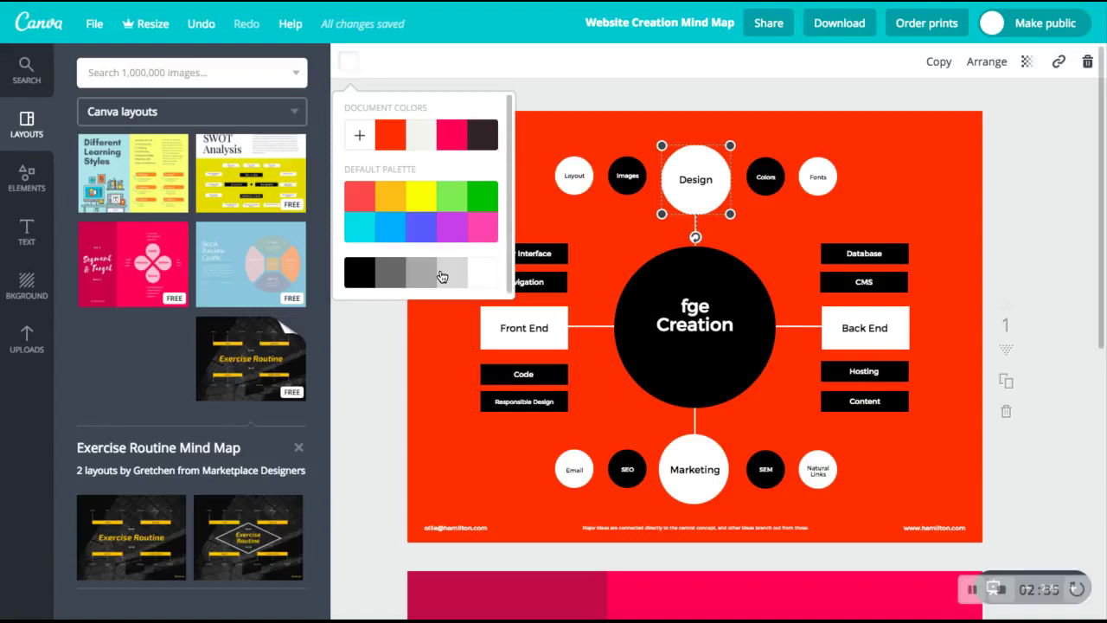
click(481, 198)
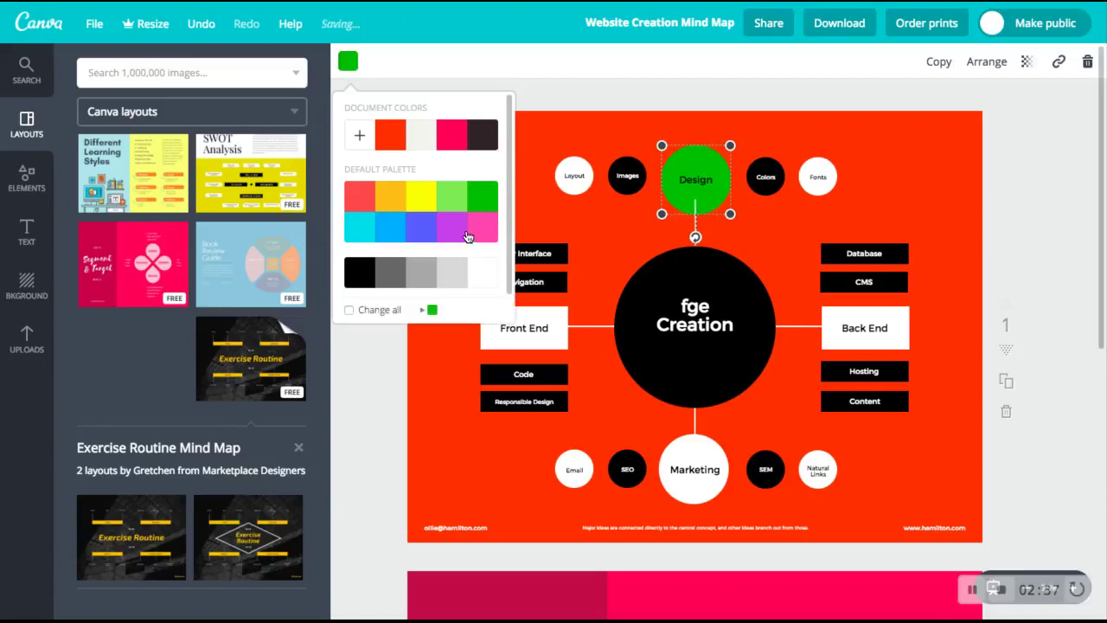
click(424, 227)
click(979, 141)
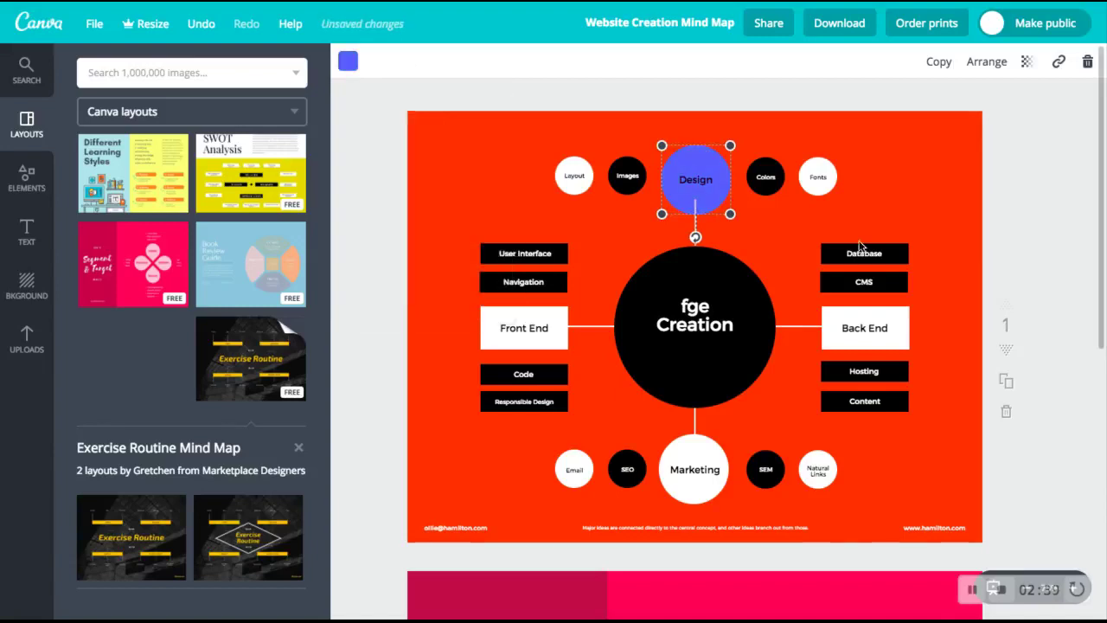
Change the large central circle's fill to medium grey and deselect it
click(676, 262)
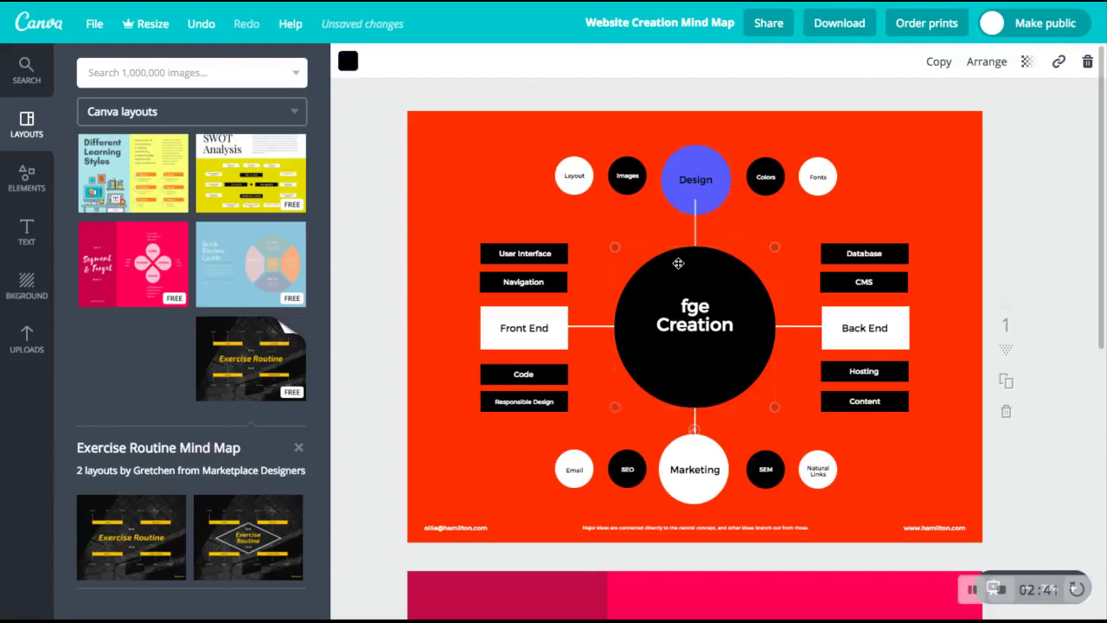
click(348, 61)
click(417, 264)
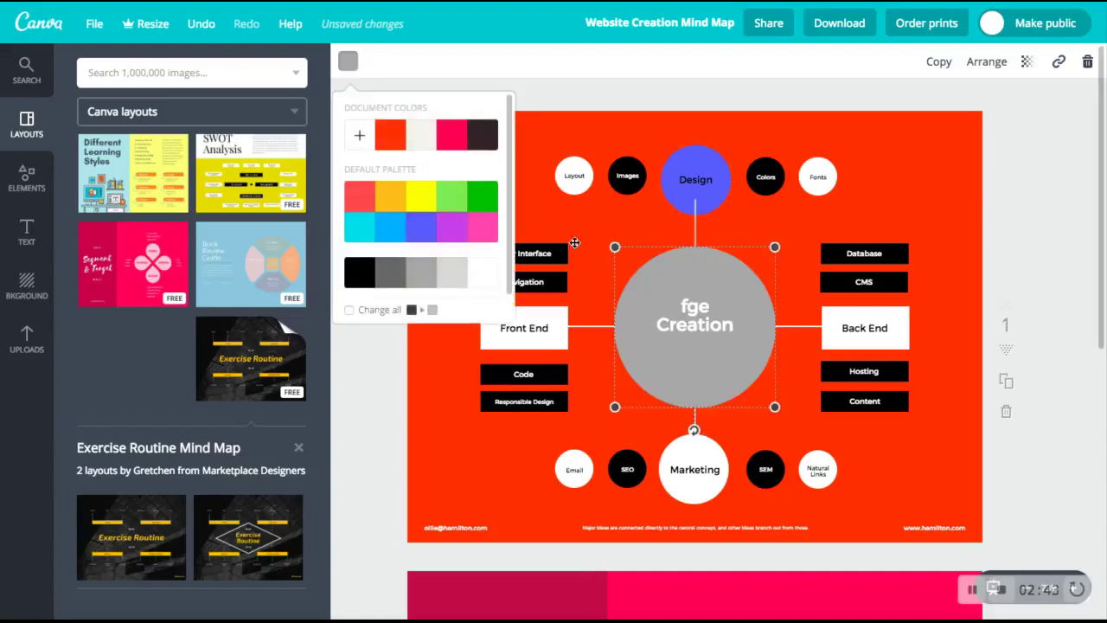
click(1038, 194)
click(1064, 197)
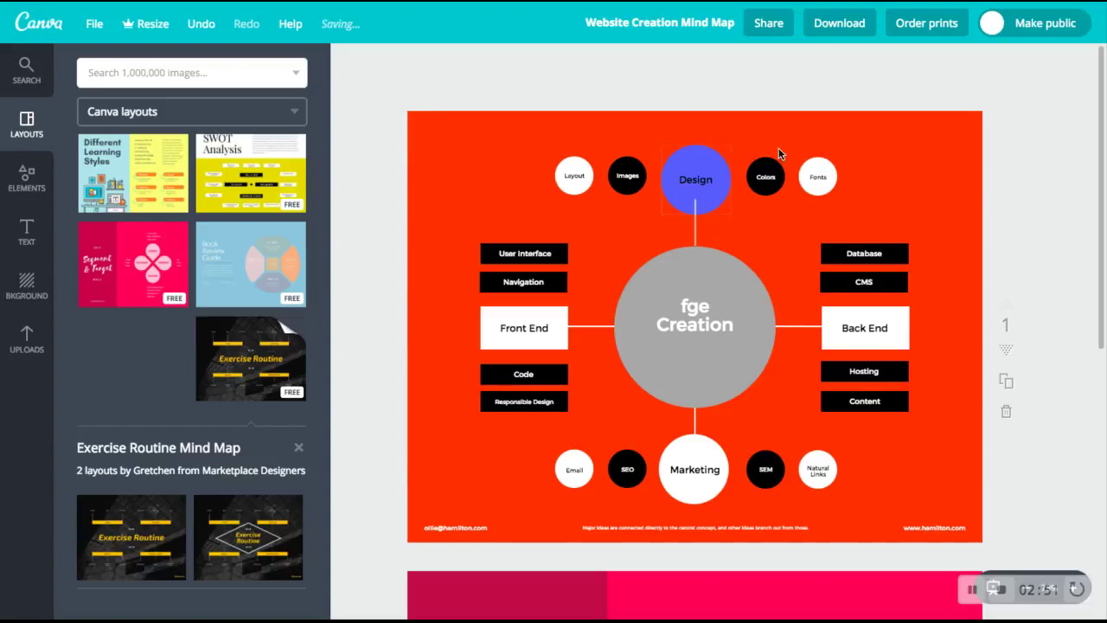
Duplicate the blue-violet Design circle and place the copy to the right of the Fonts circle
click(670, 200)
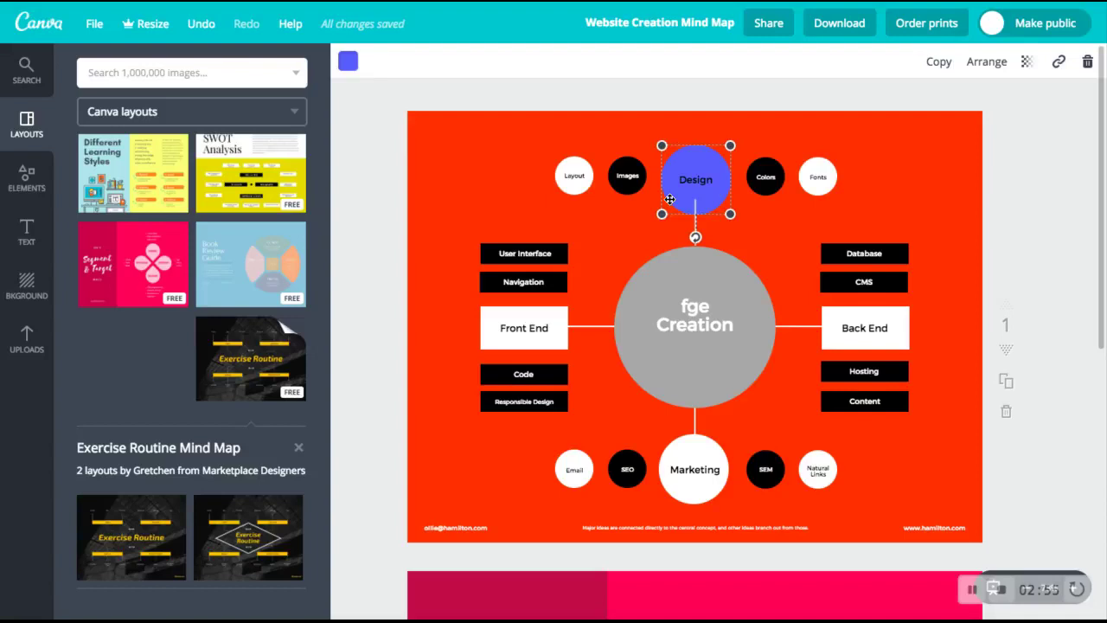
key(ctrl+v)
drag(720, 207, 930, 187)
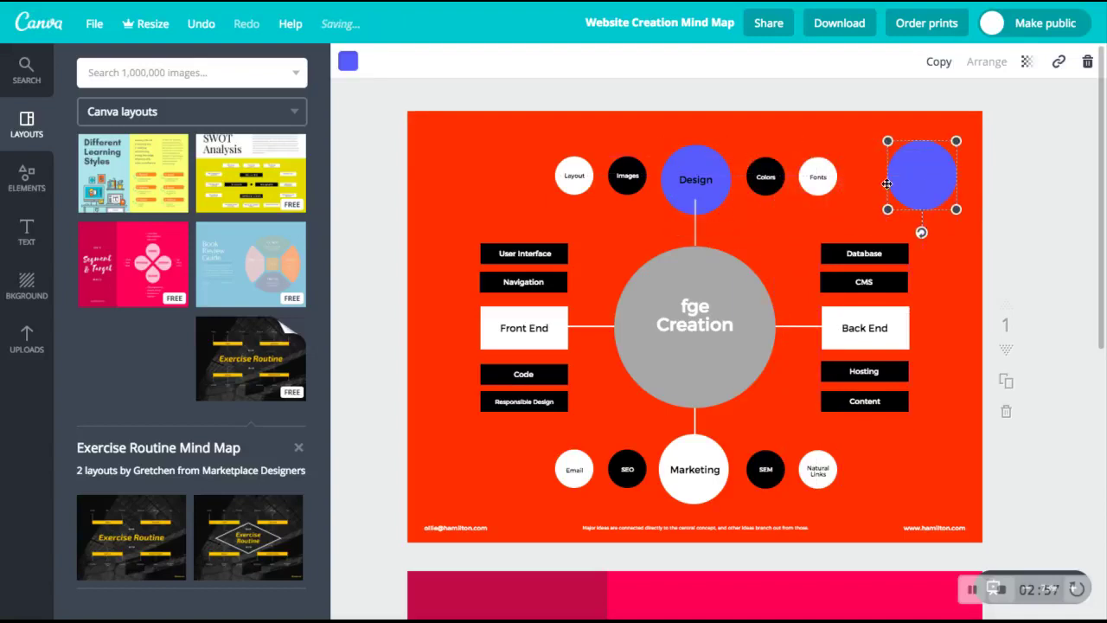
Duplicate the white Fonts circle and place the copy directly above the original
click(818, 180)
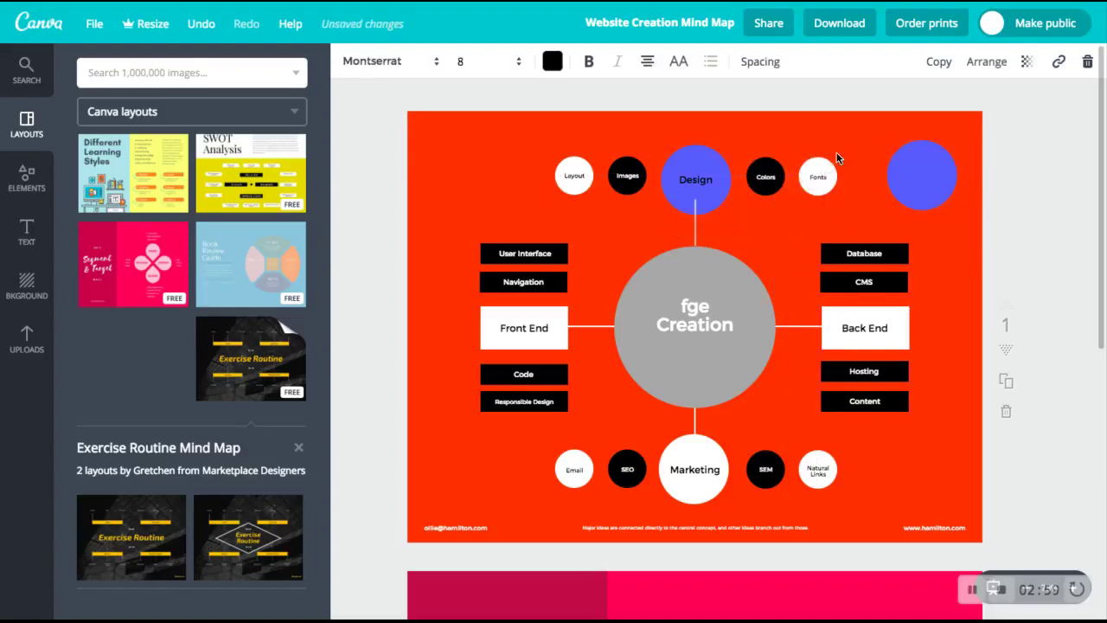
click(817, 159)
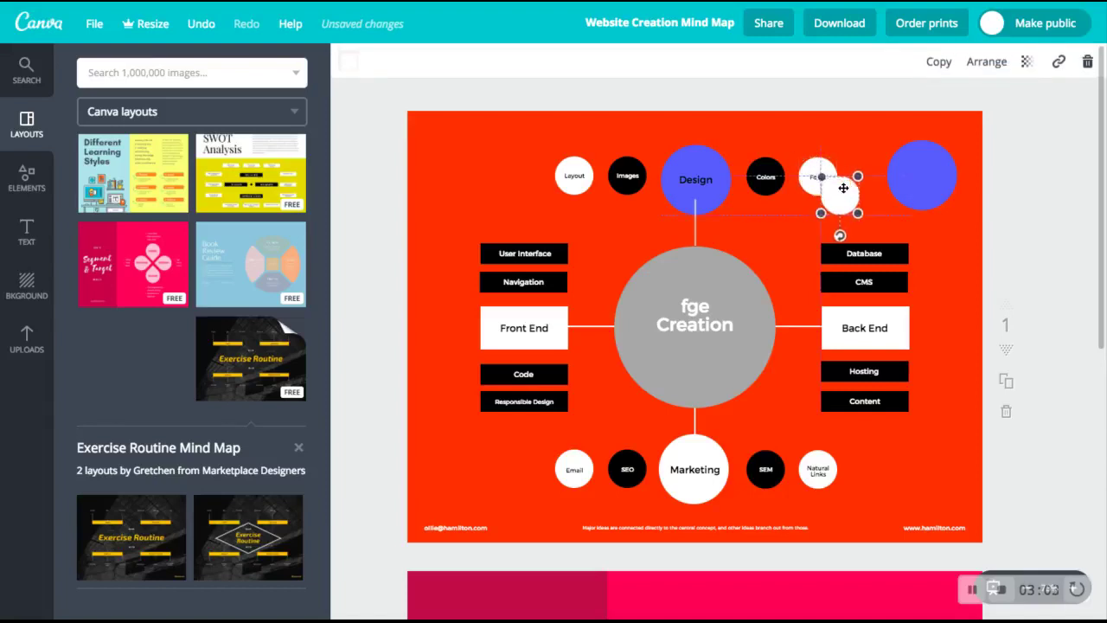
drag(843, 188, 922, 178)
drag(843, 187, 841, 147)
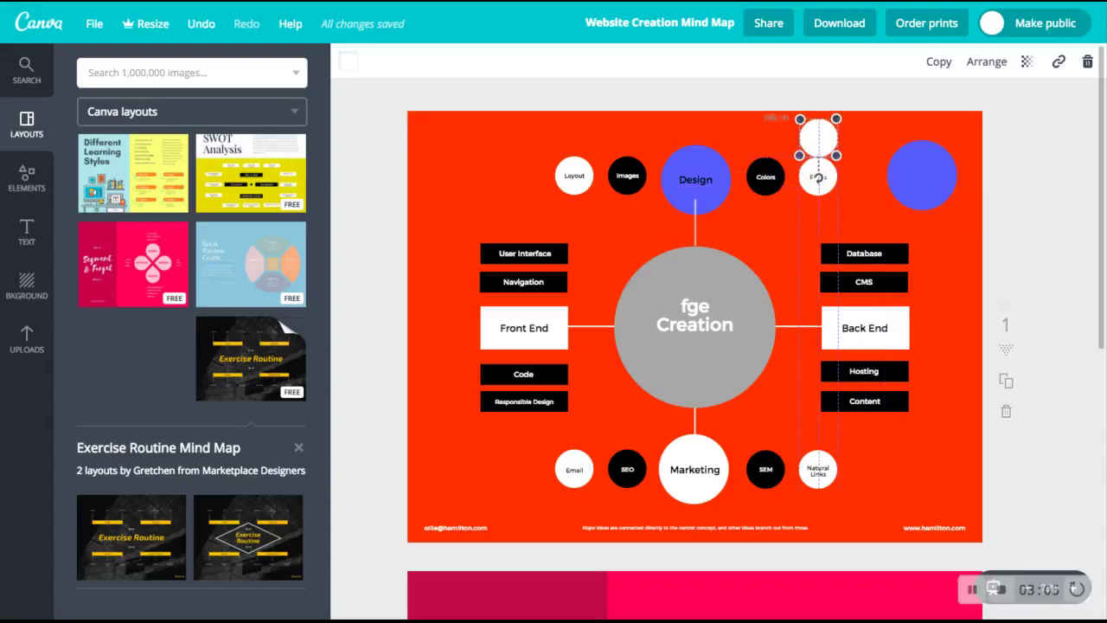
Move the empty blue-violet circle to the upper-left corner of the mind map page
drag(929, 168, 474, 157)
key(ctrl+minus)
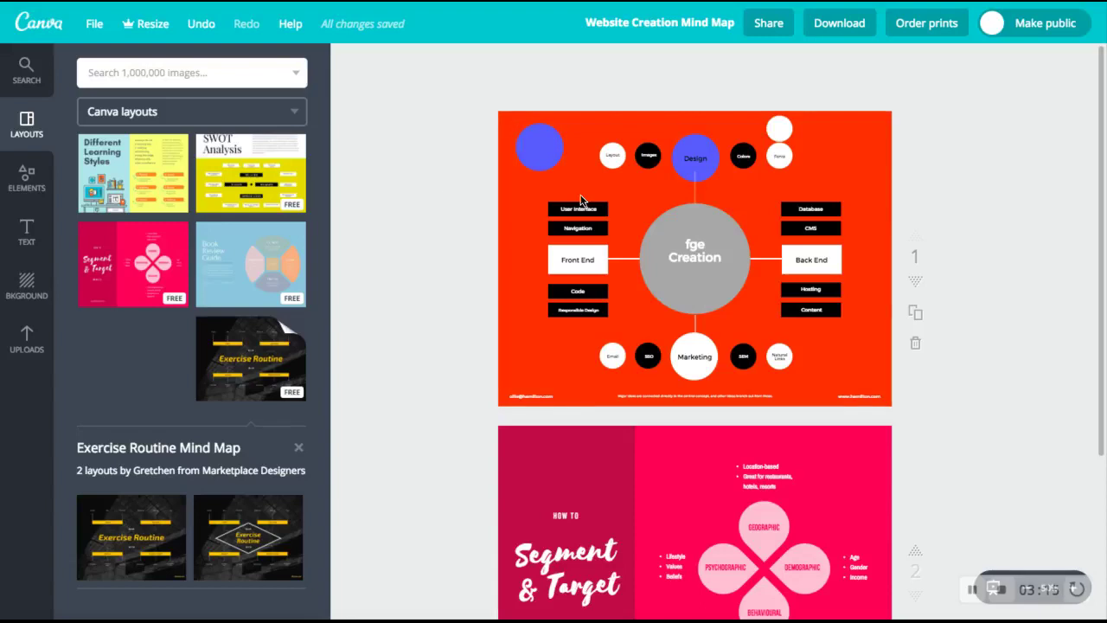
key(ctrl+plus)
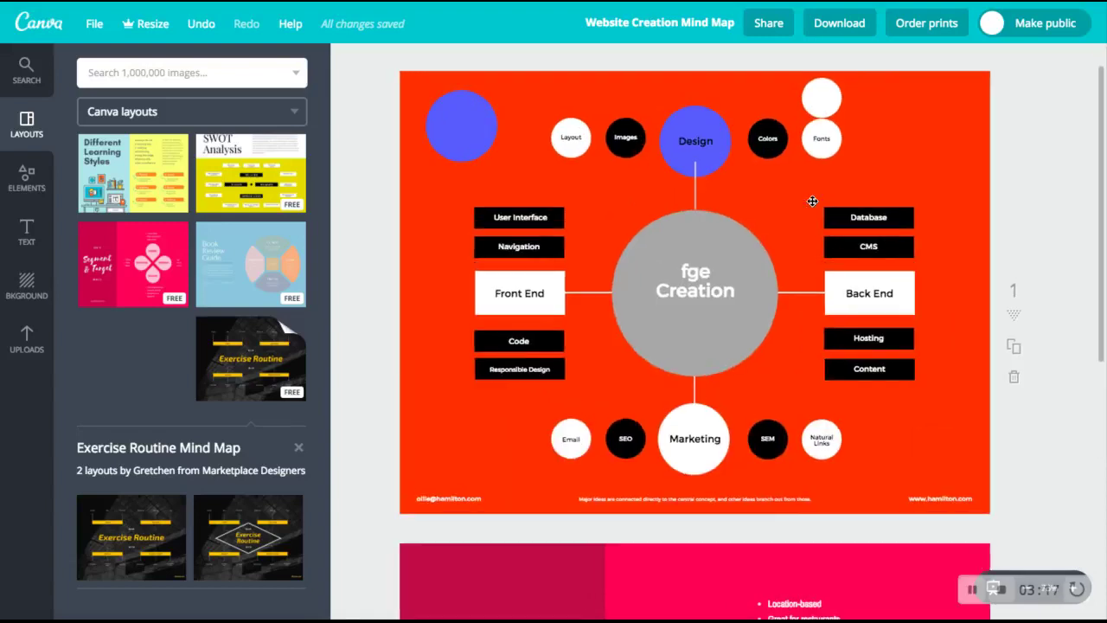
Add a heading text to the mind map page reading "bweansame,g"
click(27, 232)
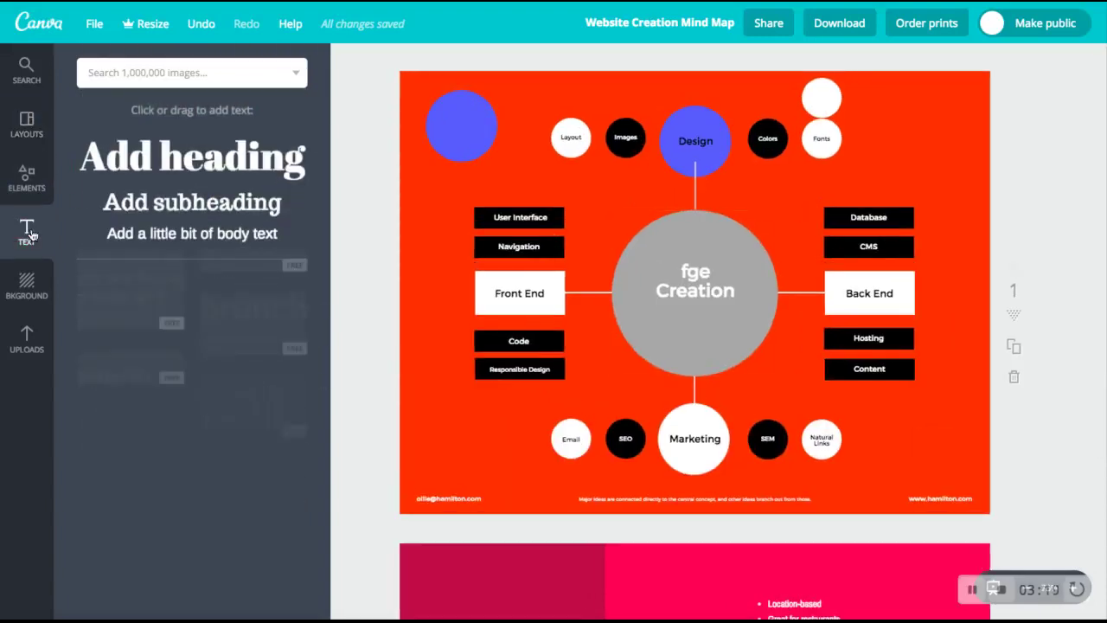
click(24, 121)
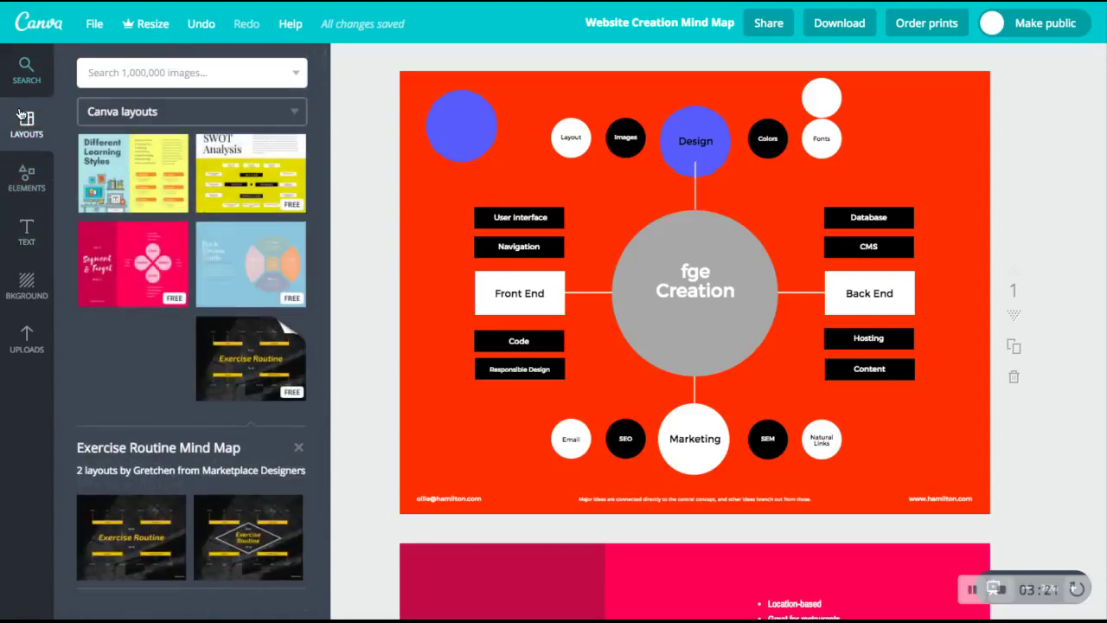
click(31, 227)
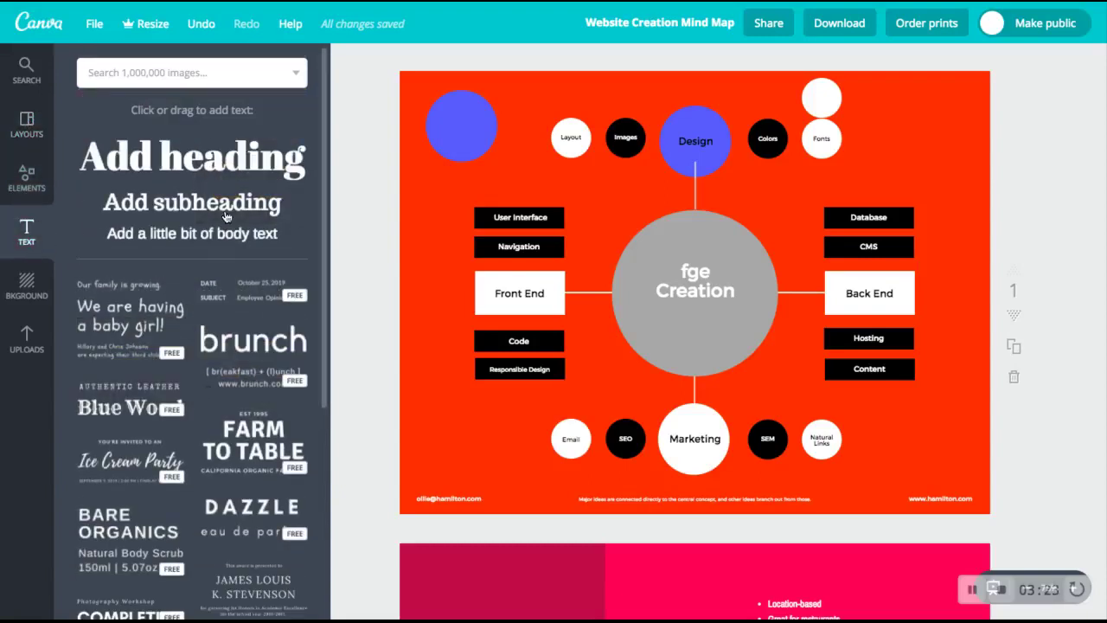
click(174, 170)
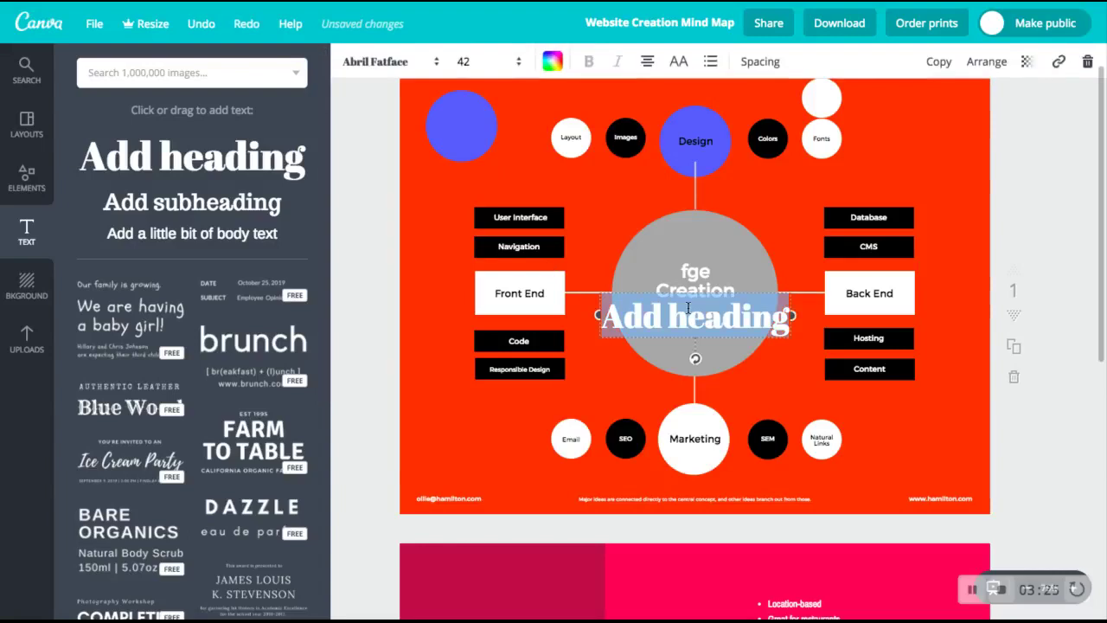
text(bweansame.g)
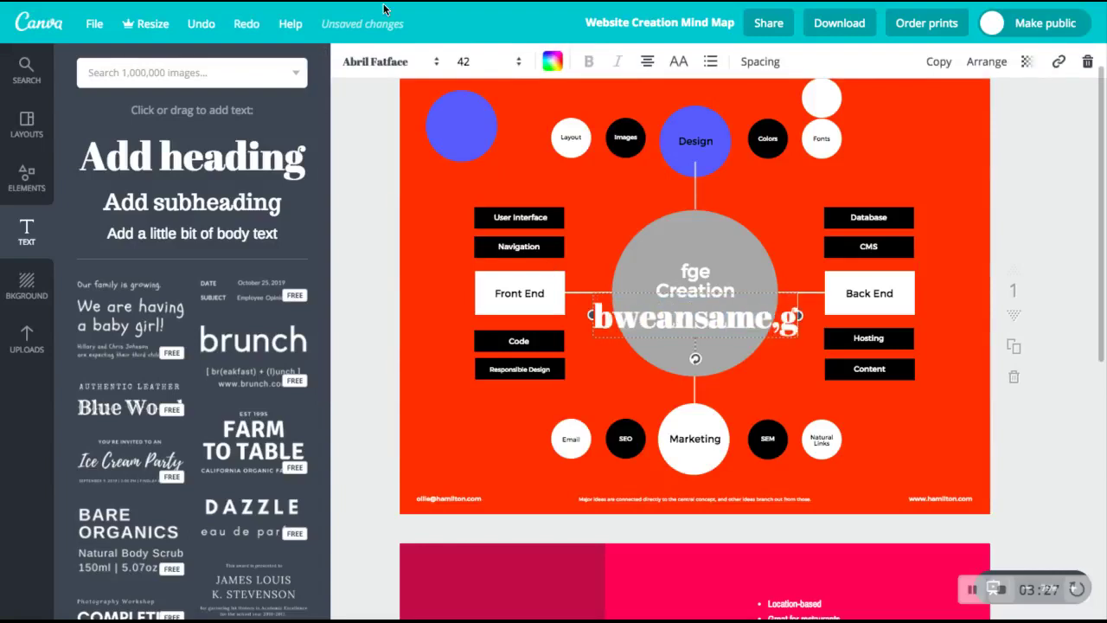
Set the new heading's font to Bebas Neue and its size to 28
click(437, 62)
click(377, 180)
click(467, 61)
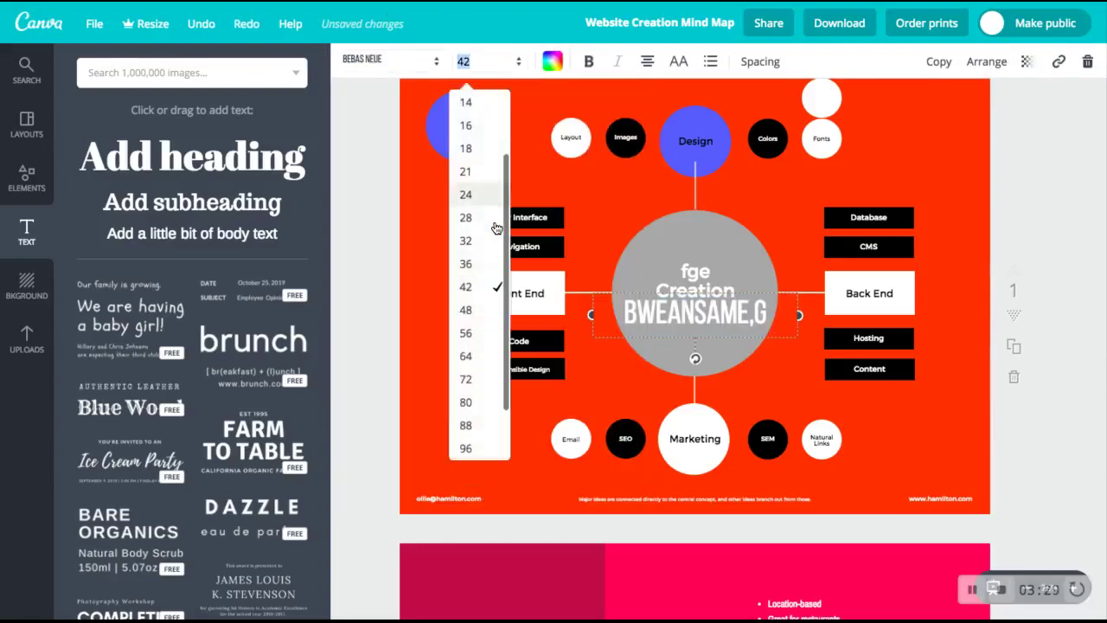
click(481, 220)
Colour the heading yellow-orange from the default palette and make it bold and uppercase
click(552, 62)
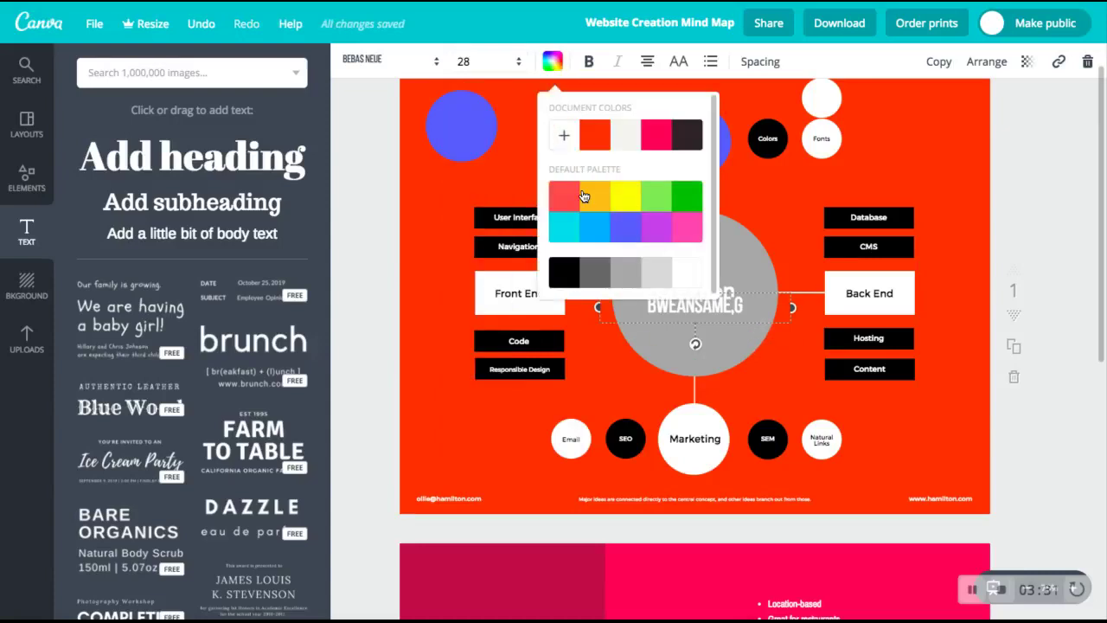
click(590, 196)
click(589, 61)
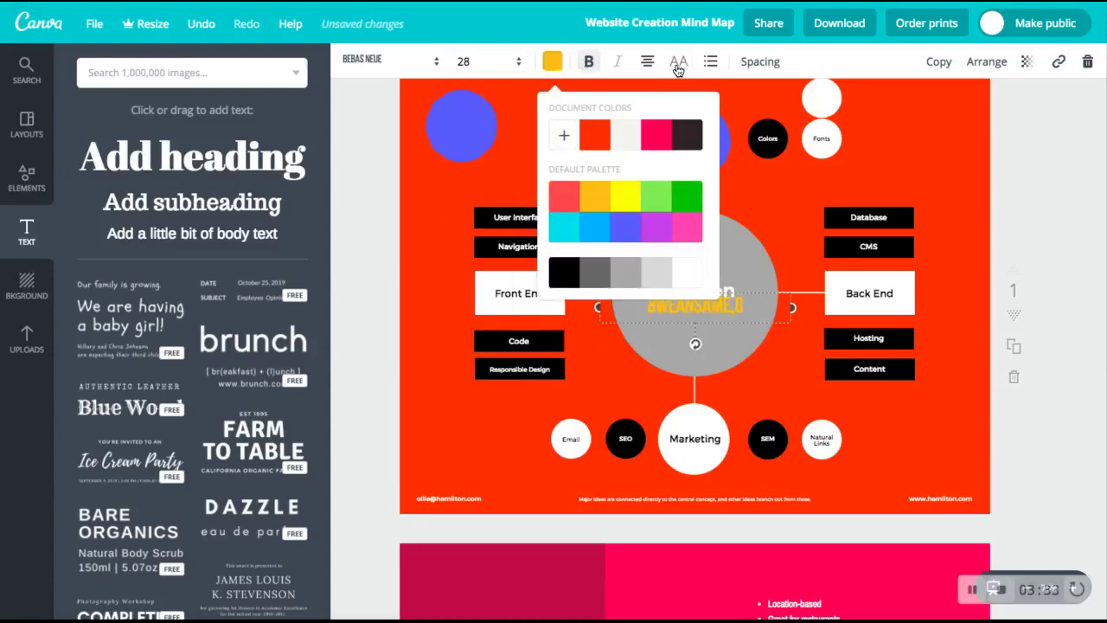
click(678, 61)
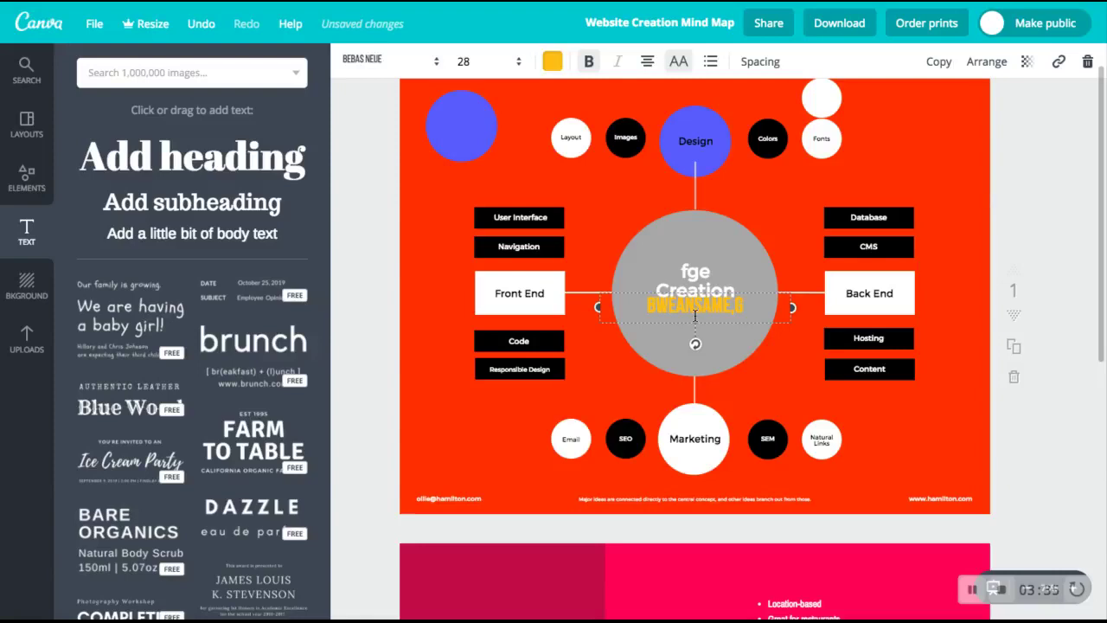
Replace the "fge Creation" title in the central grey circle by deleting it and centring the yellow-orange heading there
drag(695, 324, 902, 190)
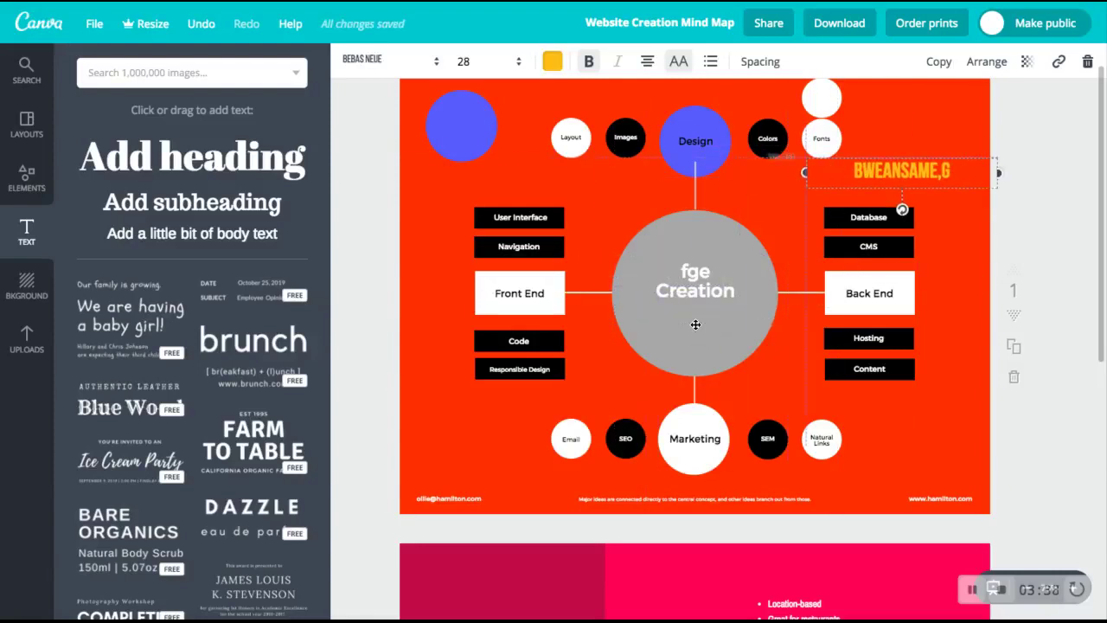
click(961, 222)
click(870, 294)
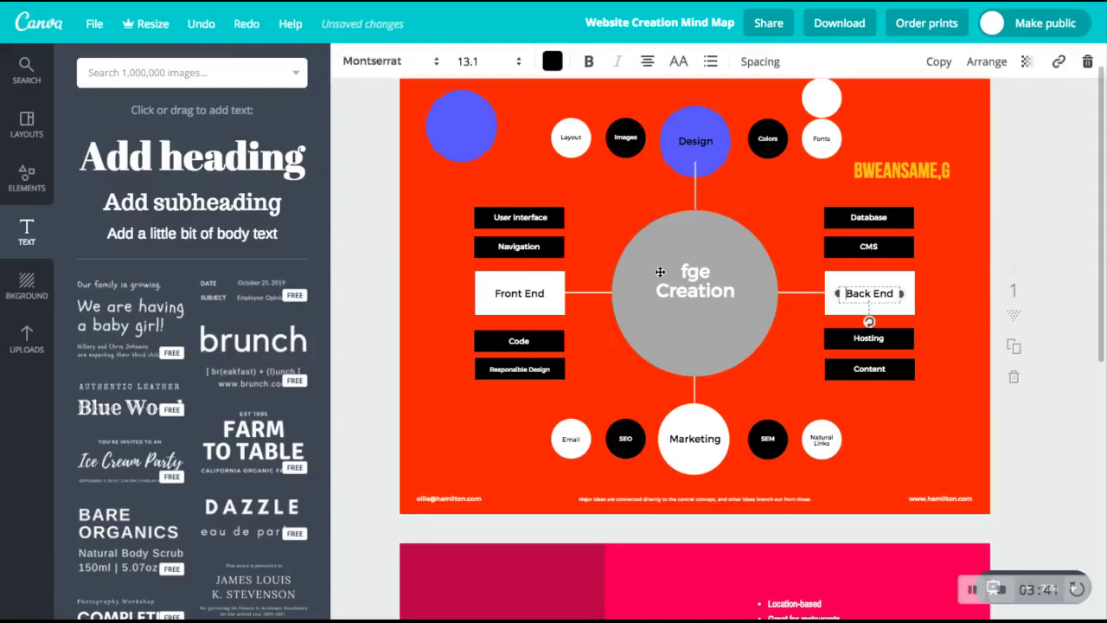
click(695, 282)
double_click(729, 275)
key(BackSpace)
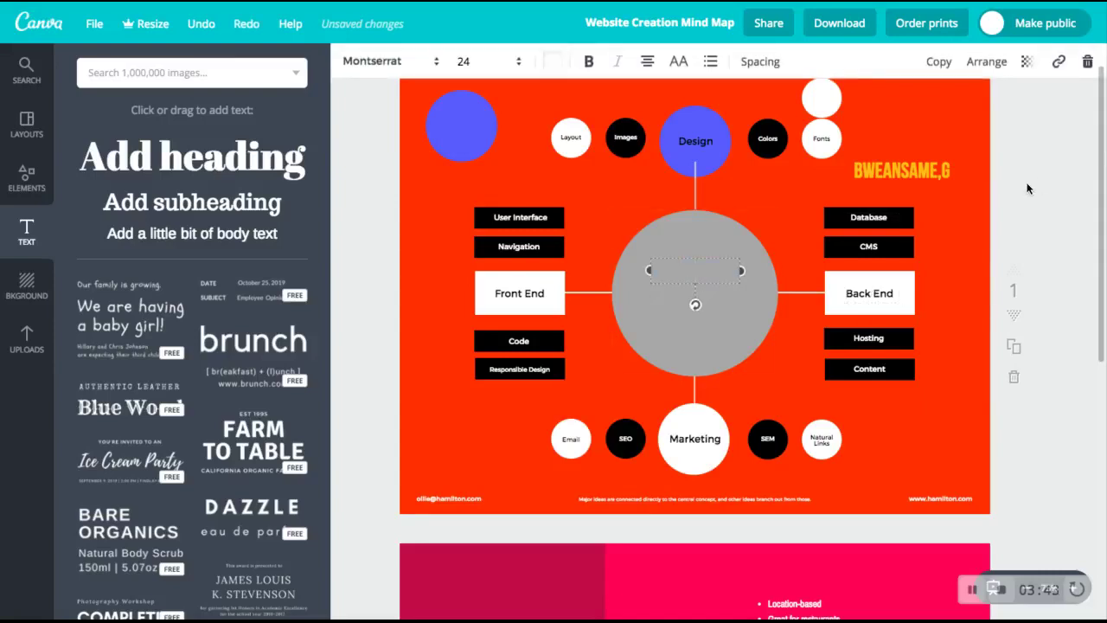
drag(922, 171, 715, 290)
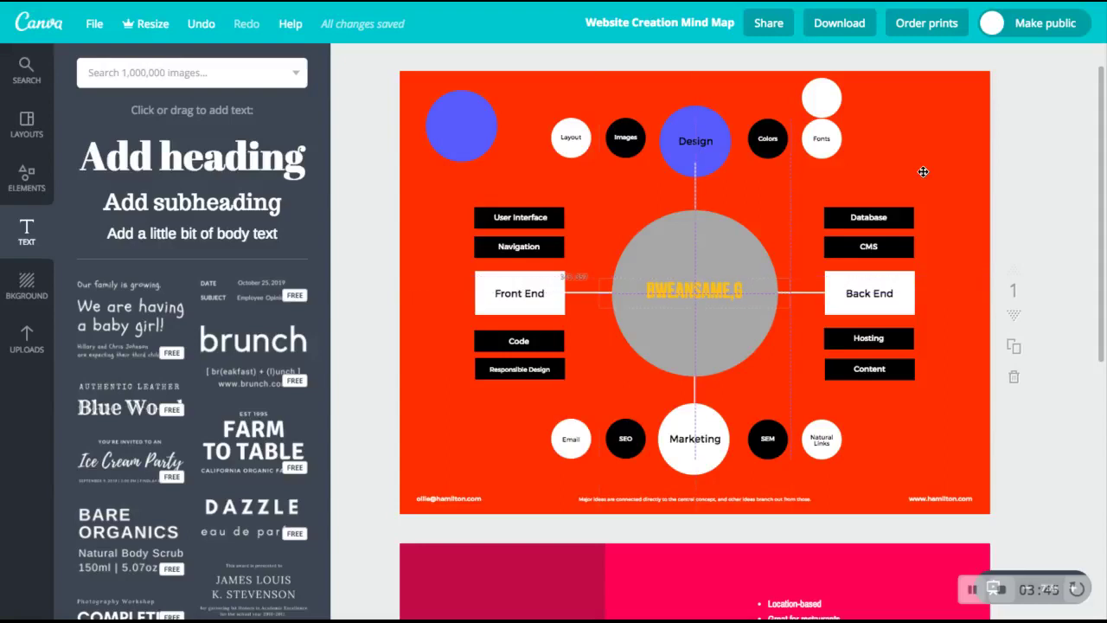
click(1032, 197)
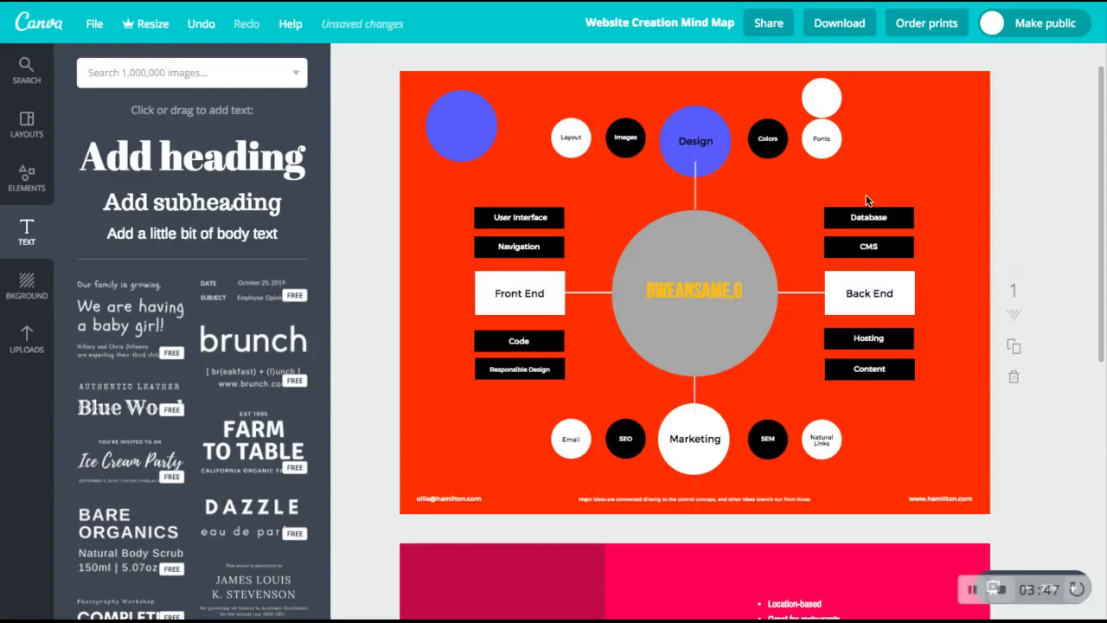
Change the page background, trying green, yellow and a light-green circle pattern before settling on the turquoise squares pattern
click(21, 281)
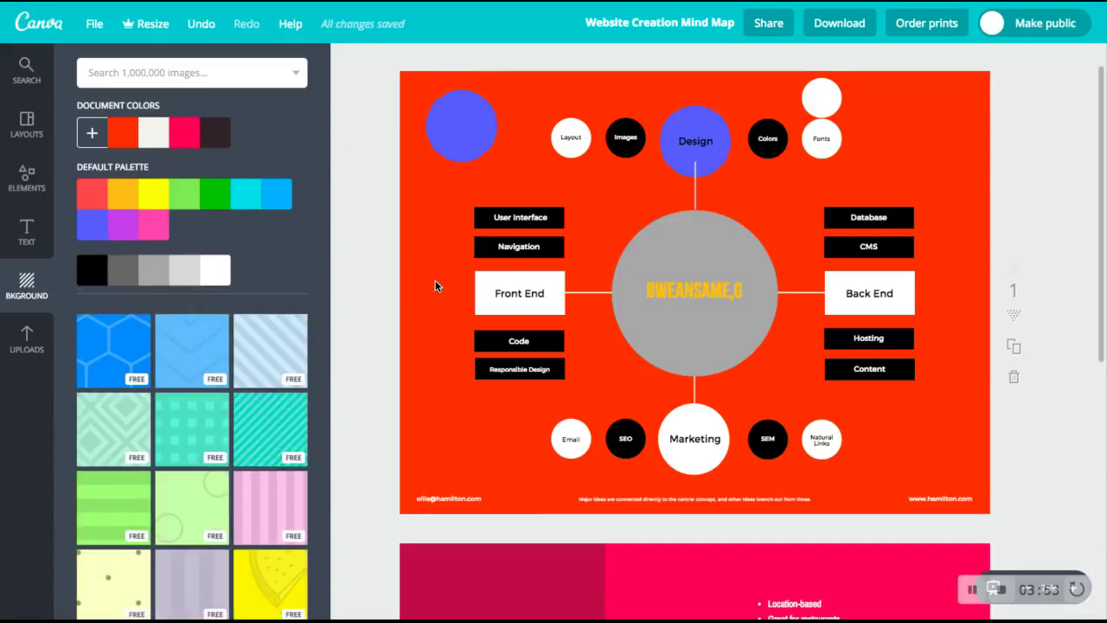
click(195, 132)
click(212, 132)
click(228, 205)
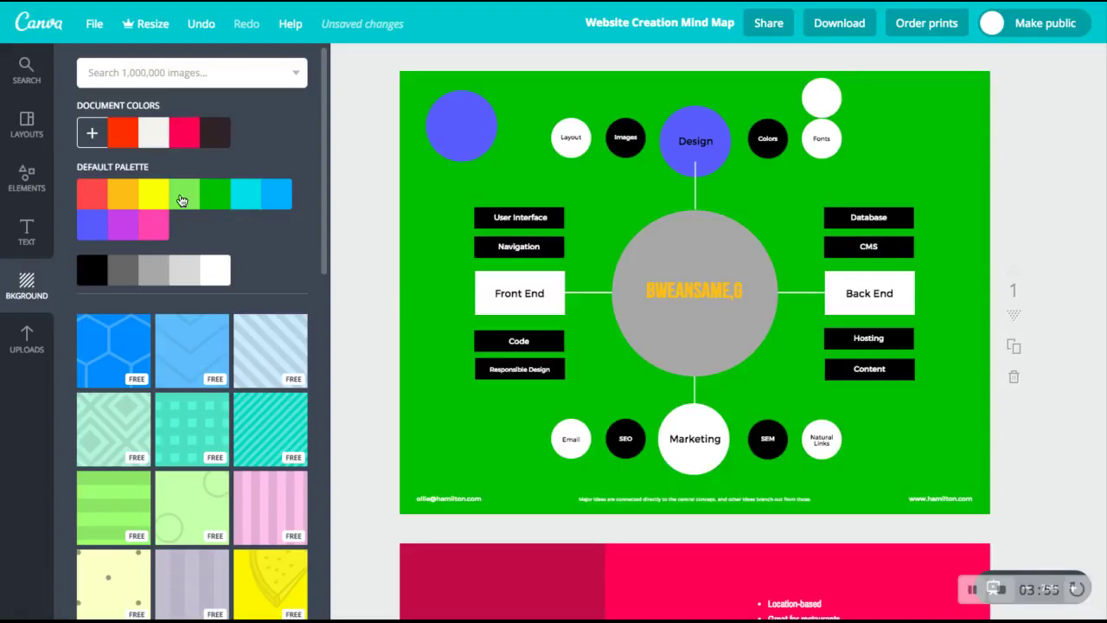
click(177, 201)
click(149, 199)
scroll(217, 427, down, 2)
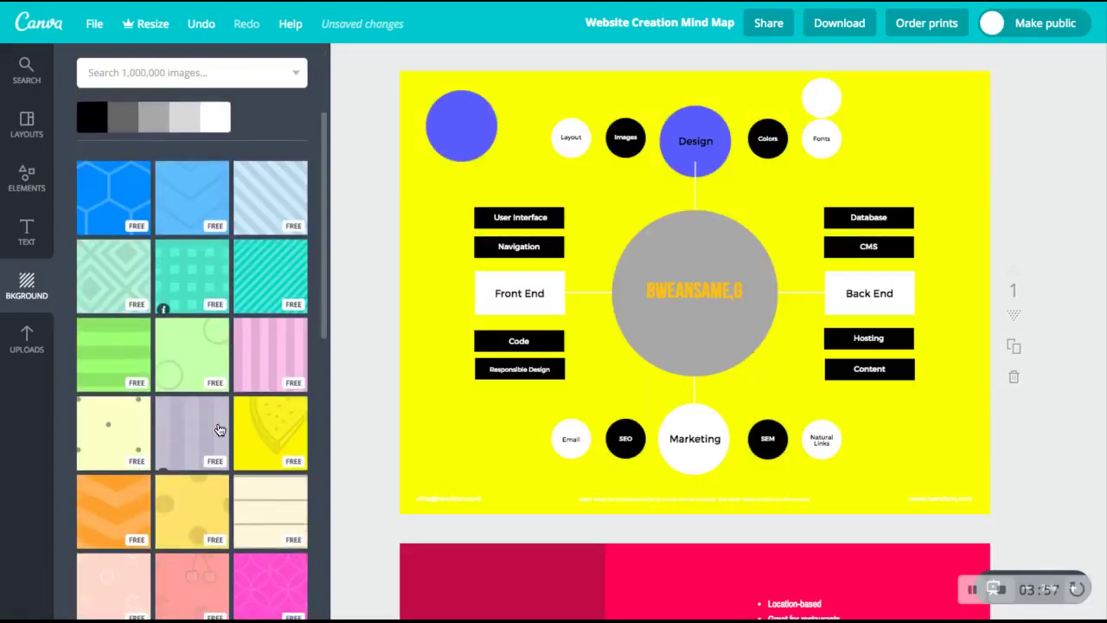
click(291, 414)
click(202, 345)
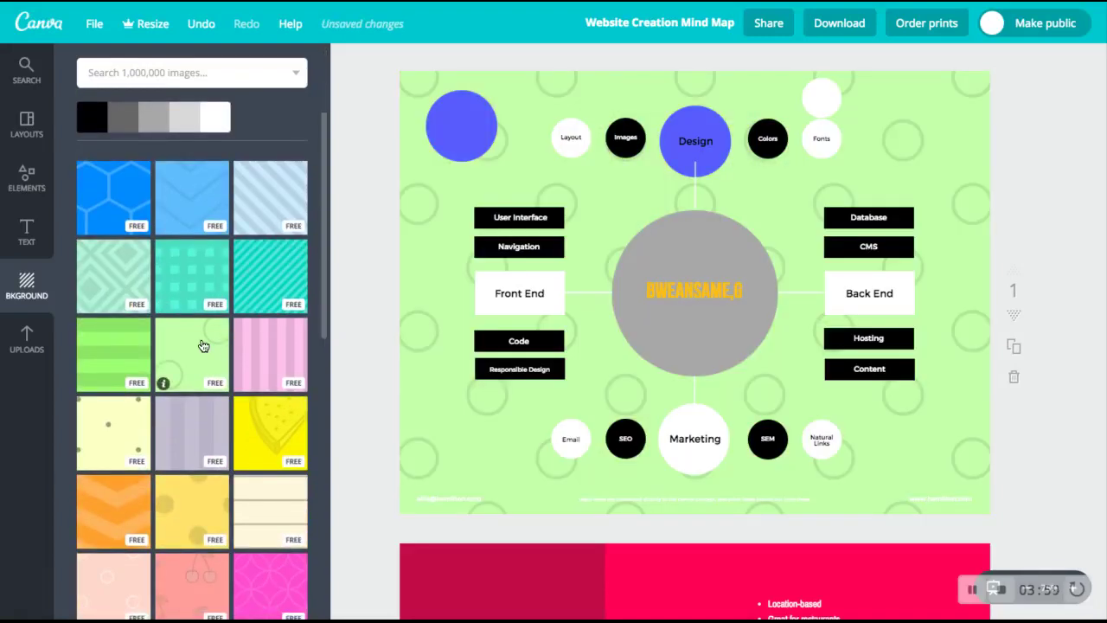
click(204, 263)
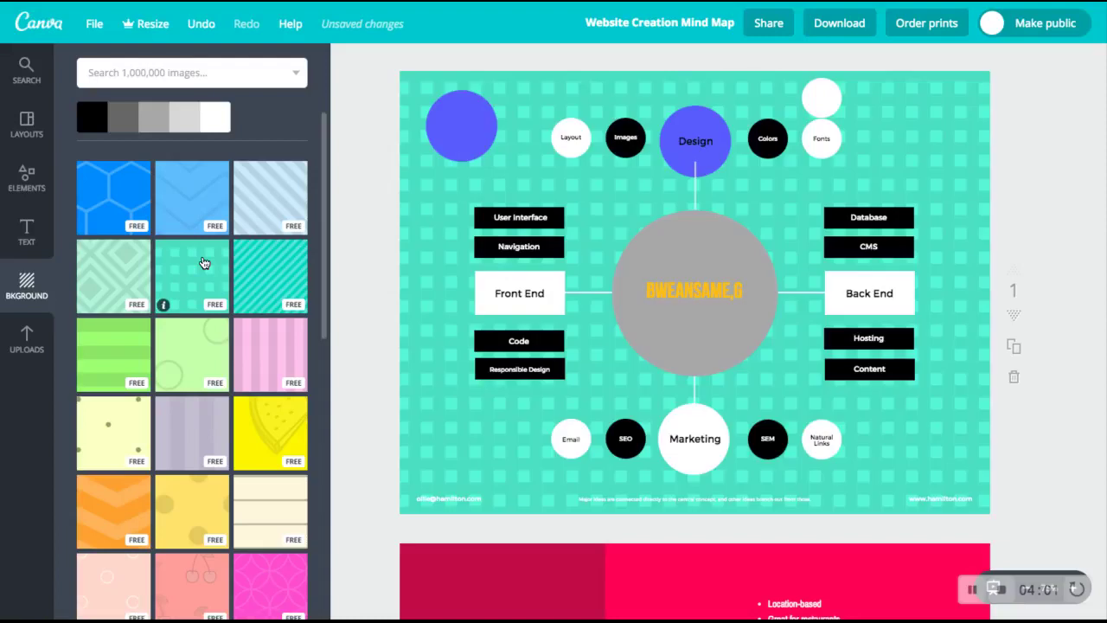
scroll(261, 131, up, 3)
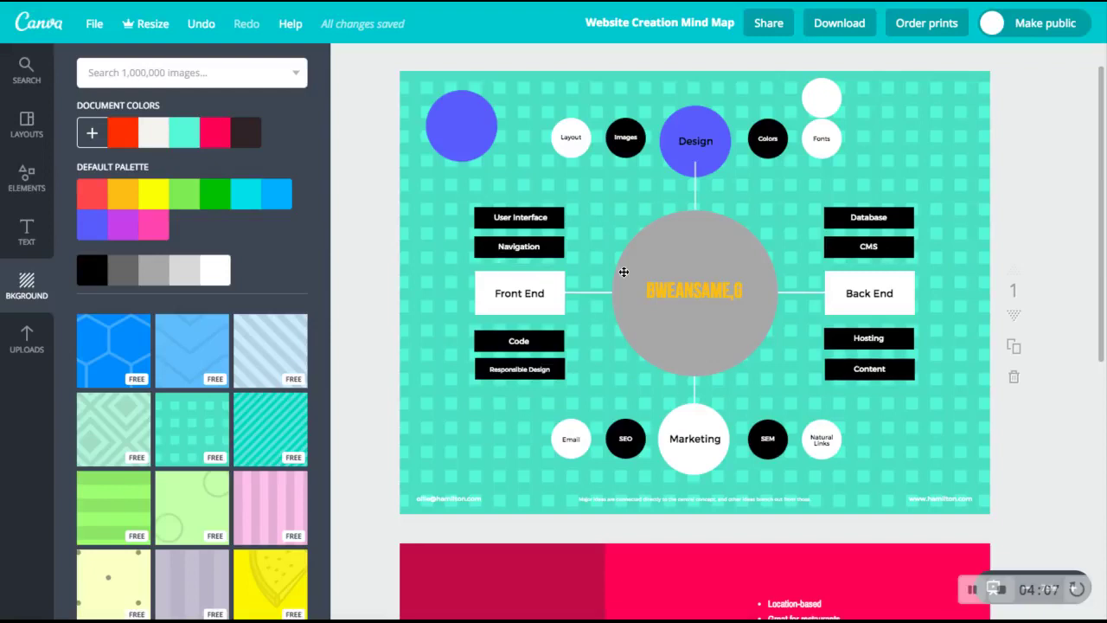
Duplicate the connector line between Front End and the central circle and move the copy to the free area below the Images circle
click(591, 292)
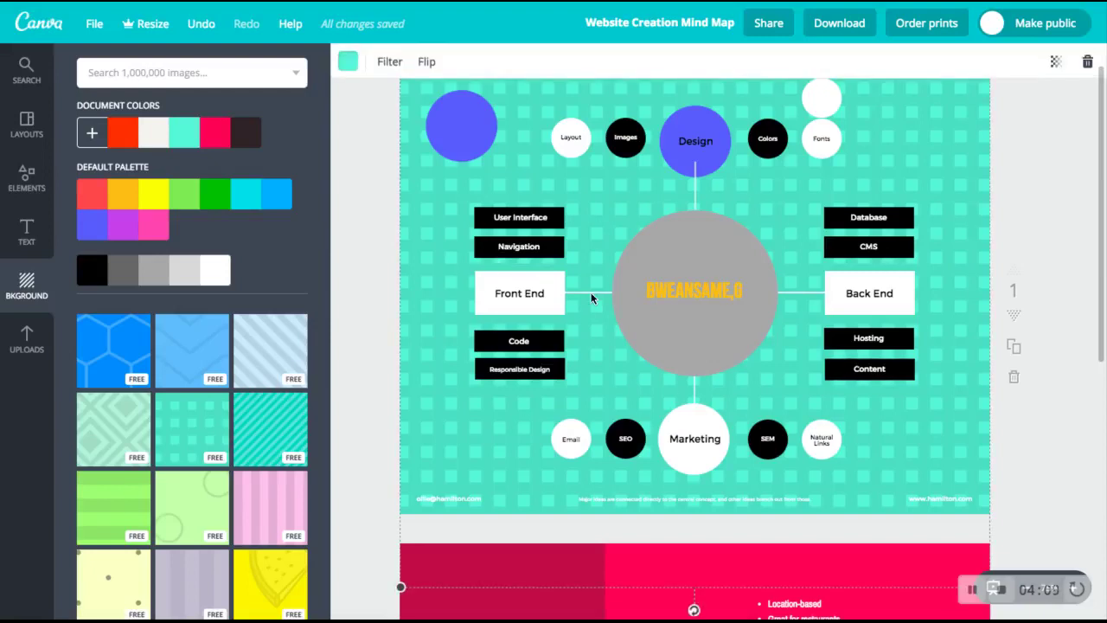
click(591, 291)
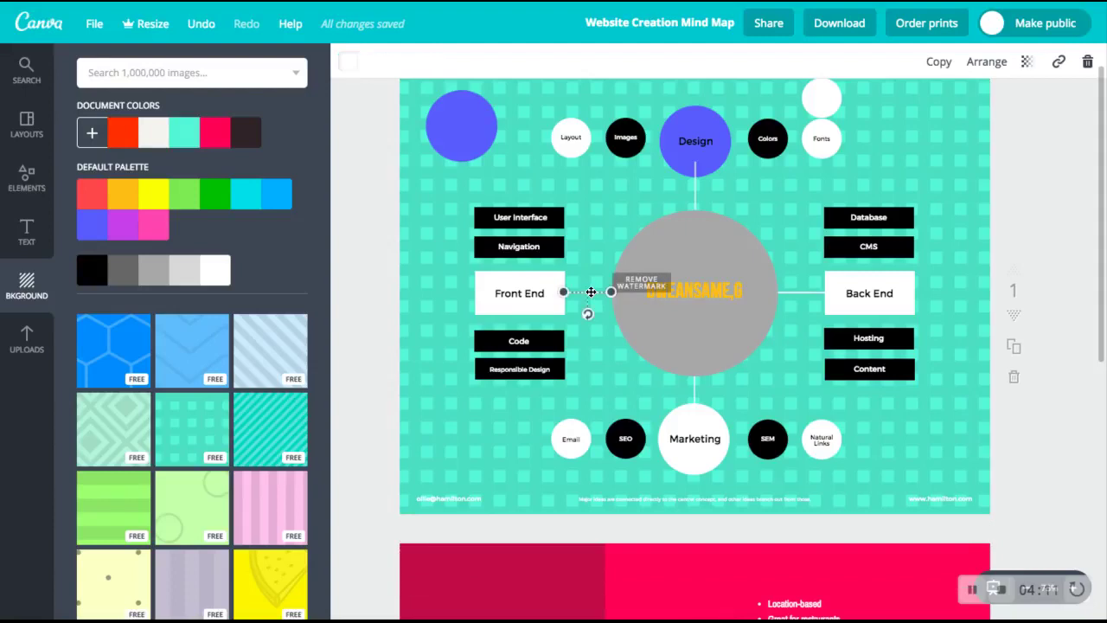
key(super+v)
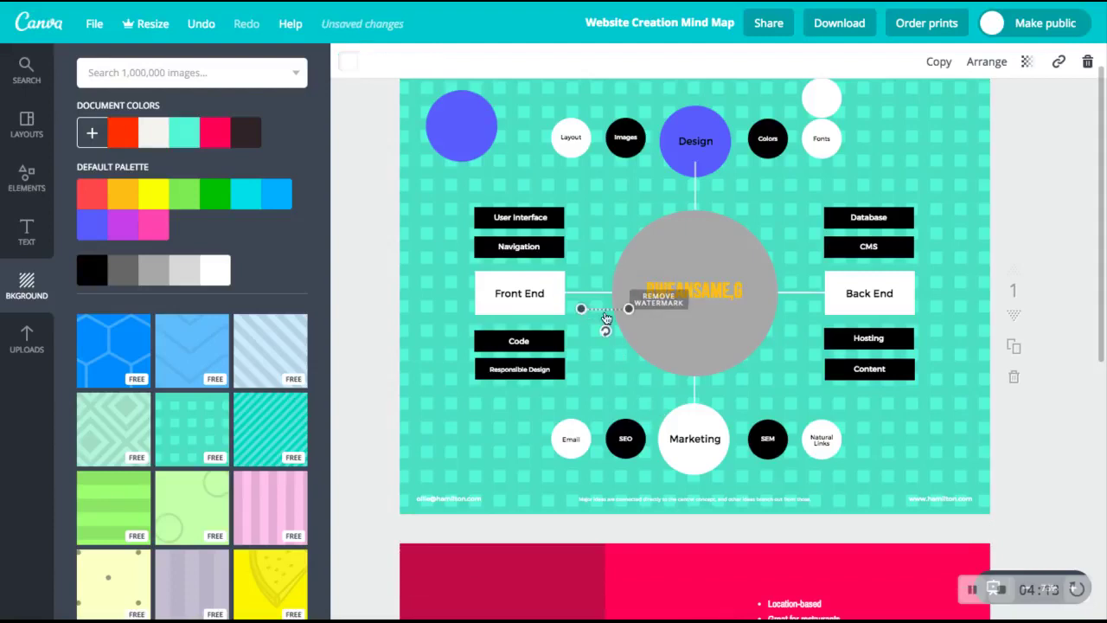
drag(602, 310, 519, 125)
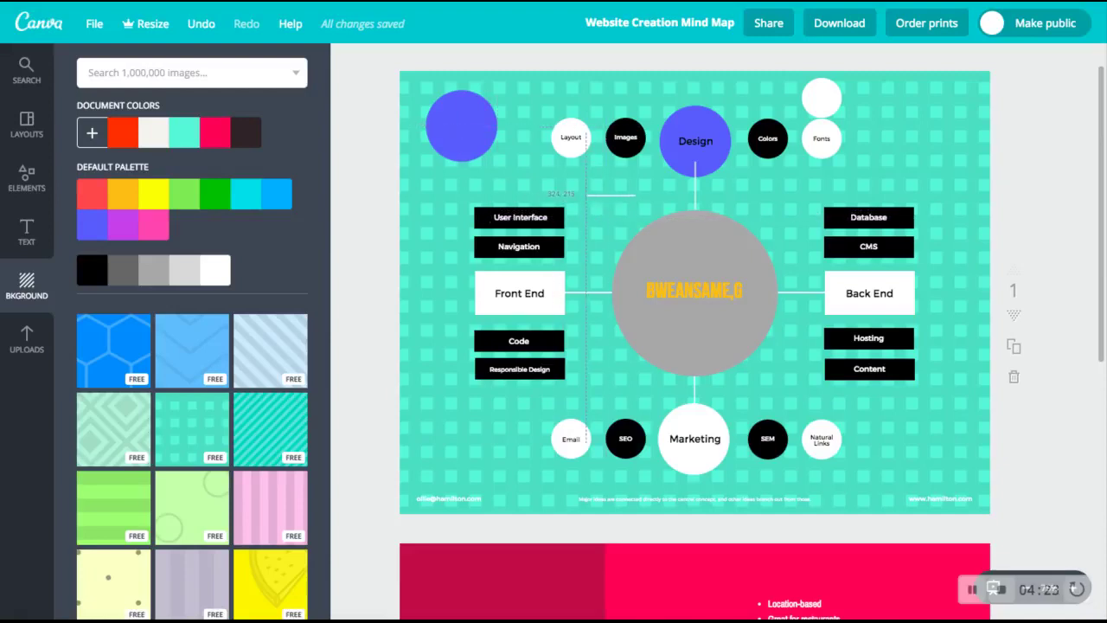
Enlarge and rotate the copied line so that it connects the upper-left blue-violet circle to the central grey circle
click(616, 196)
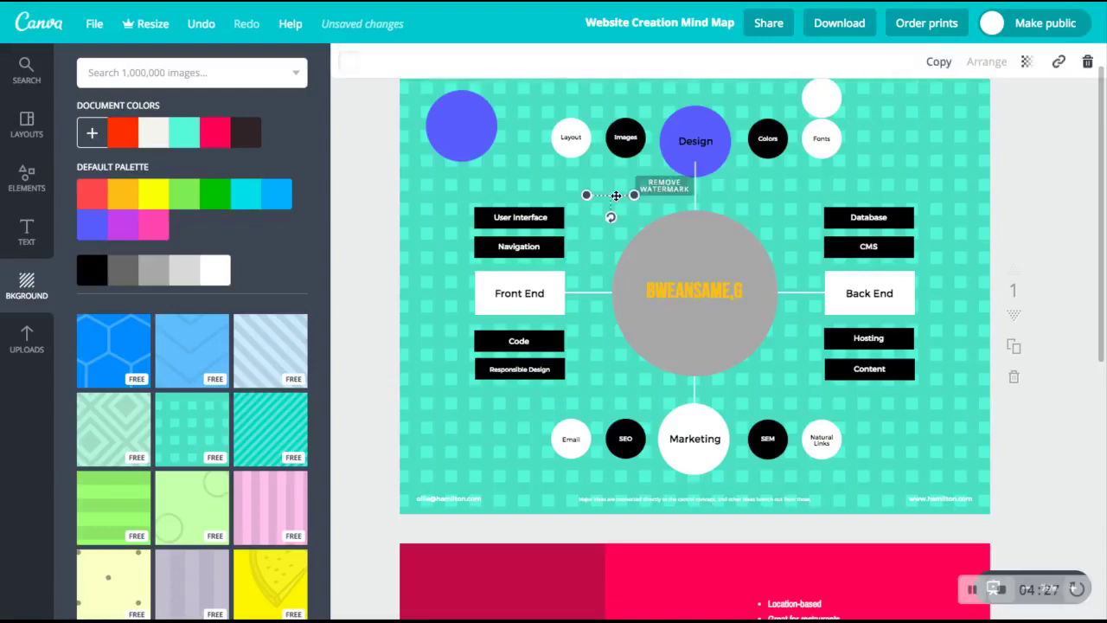
drag(635, 195, 807, 198)
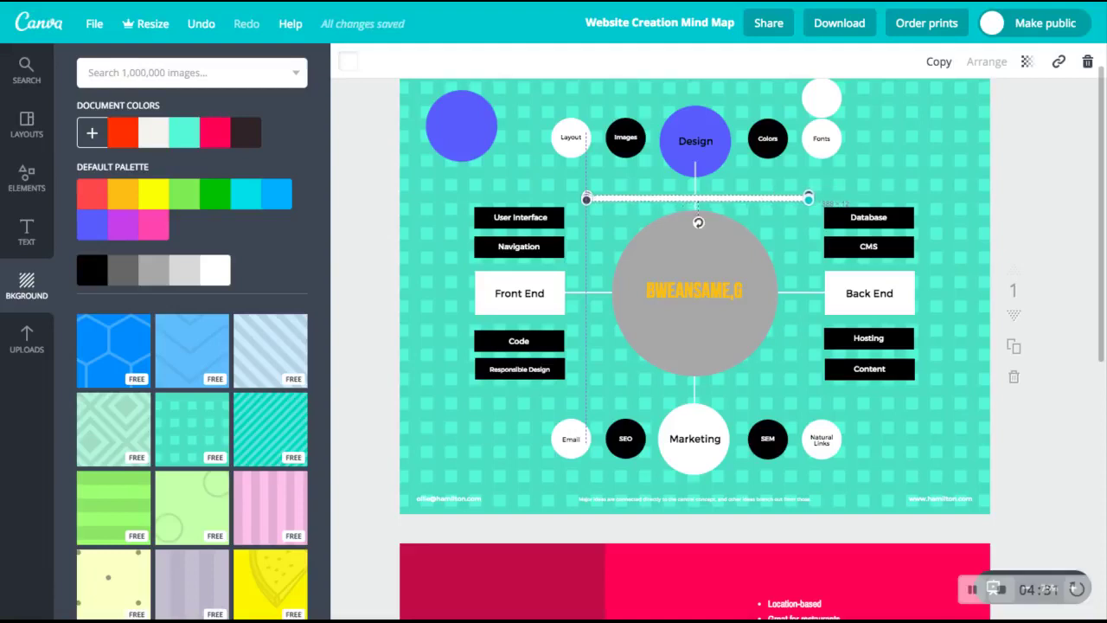
drag(698, 224, 555, 191)
click(1008, 154)
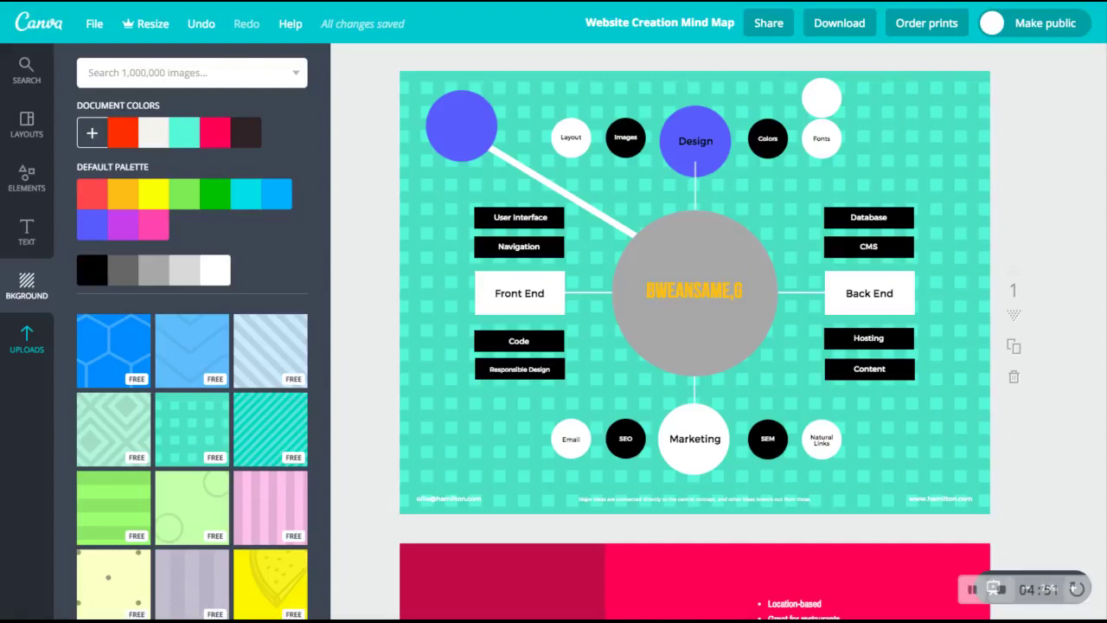
Replace the central grey circle with a grey triangle with a thick black outline from the shapes collection
click(26, 339)
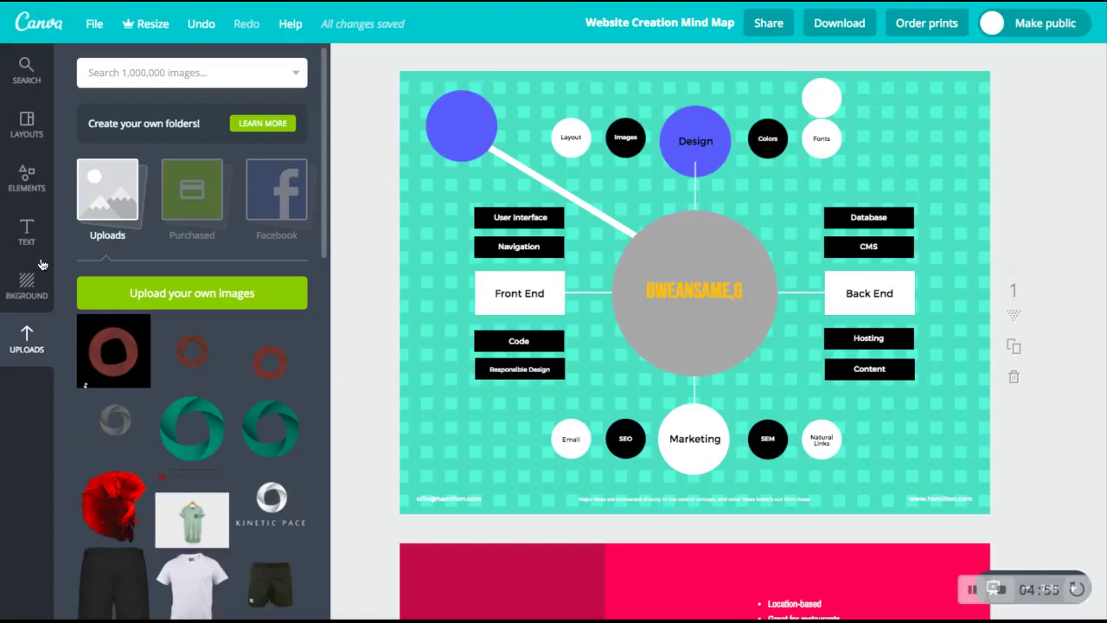
click(27, 179)
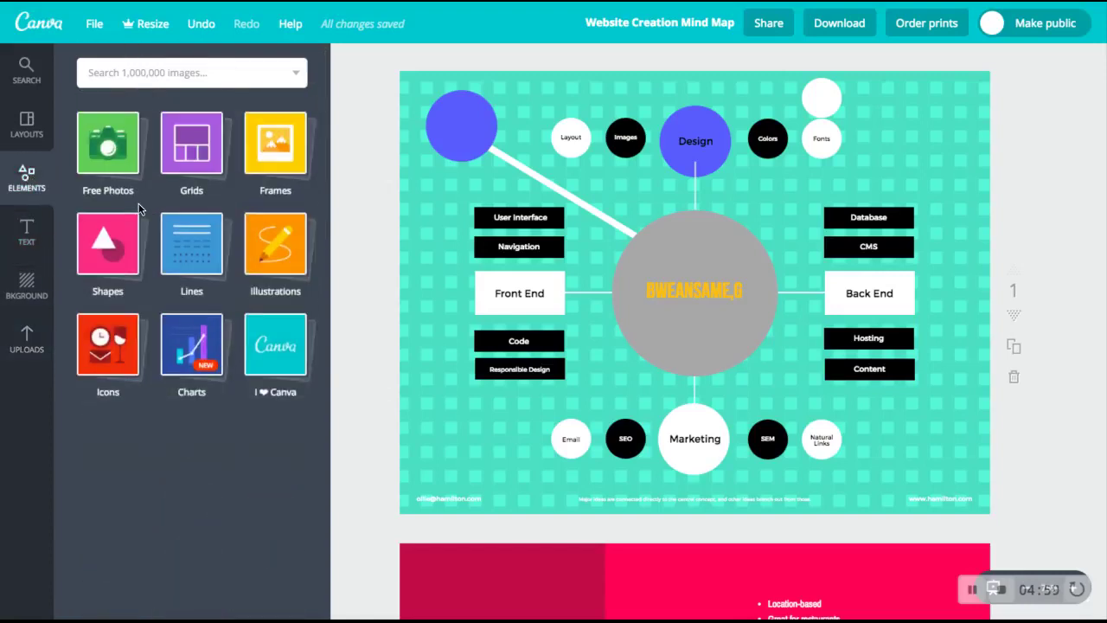
click(104, 245)
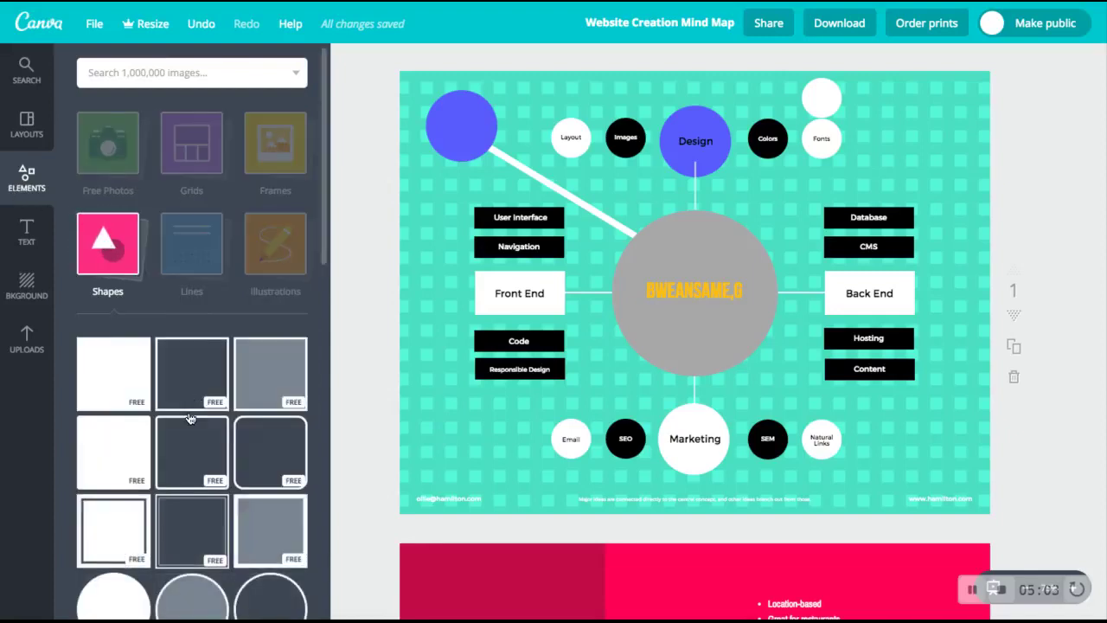
scroll(190, 419, down, 5)
scroll(191, 419, down, 10)
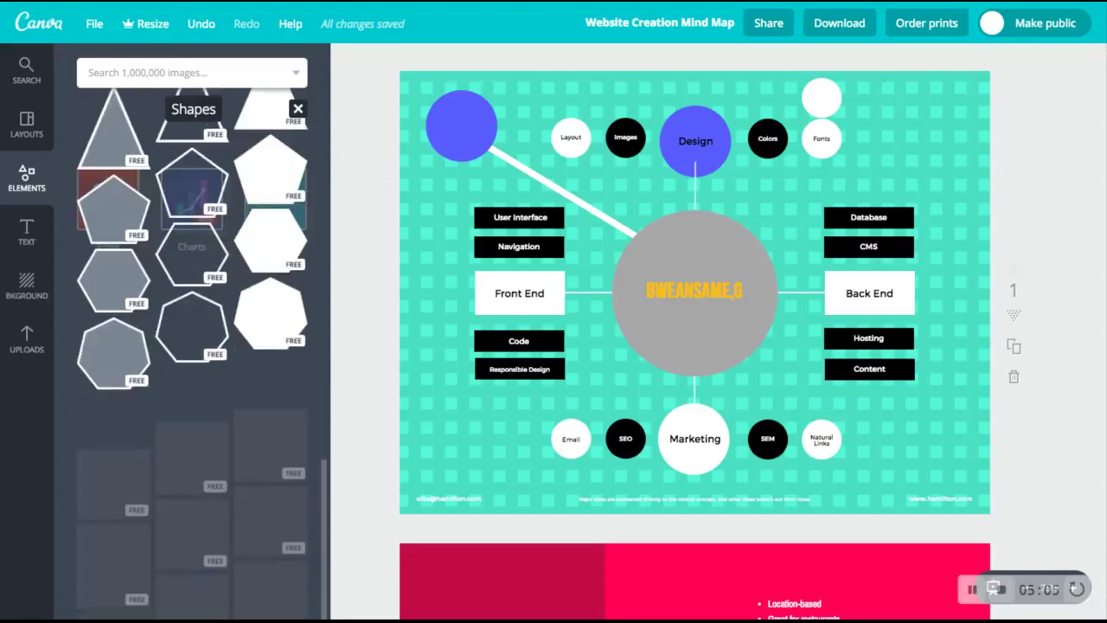
scroll(190, 346, up, 10)
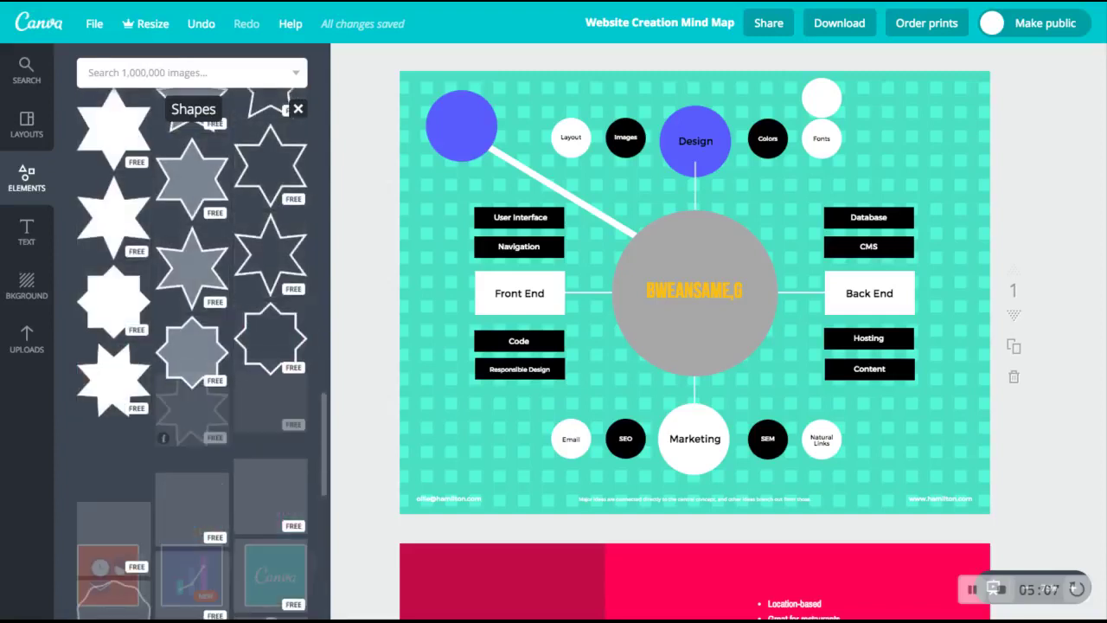
scroll(191, 345, up, 3)
click(685, 241)
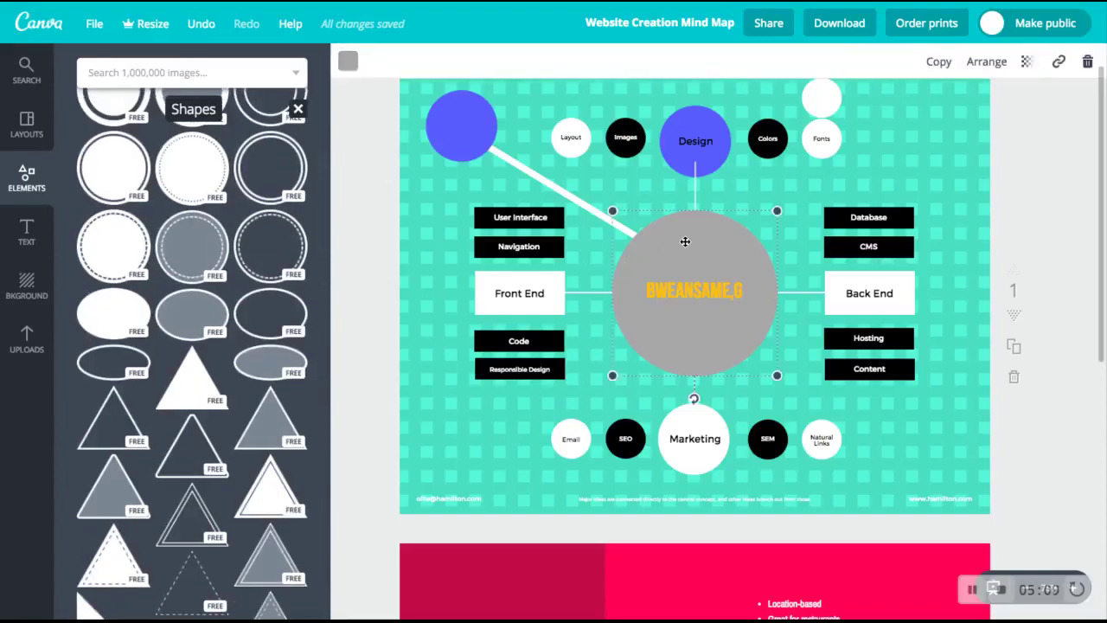
key(Delete)
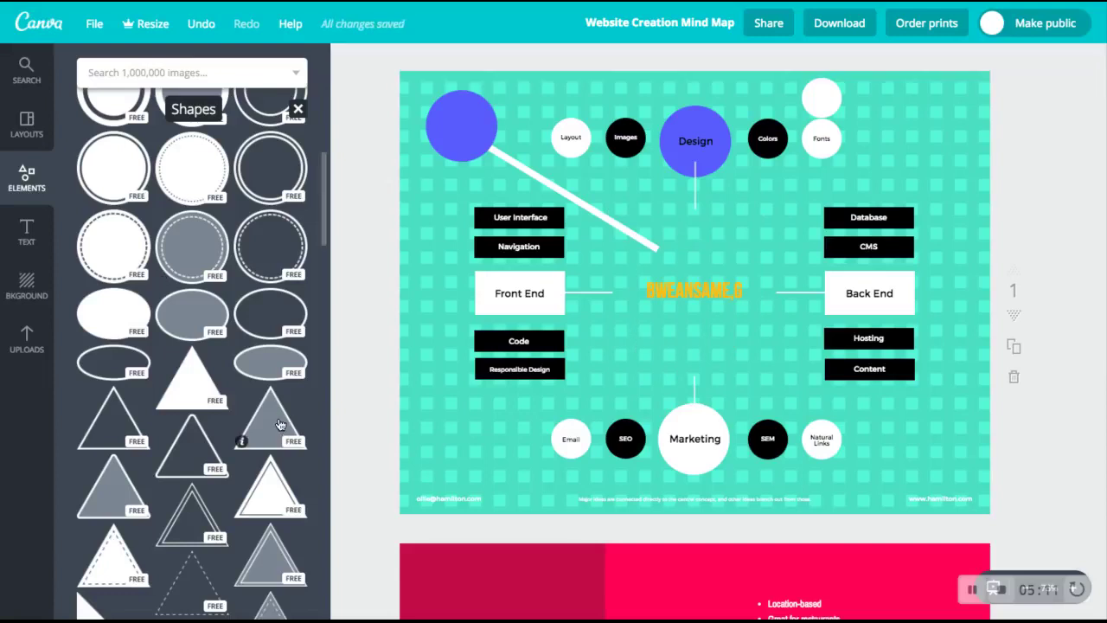
click(279, 424)
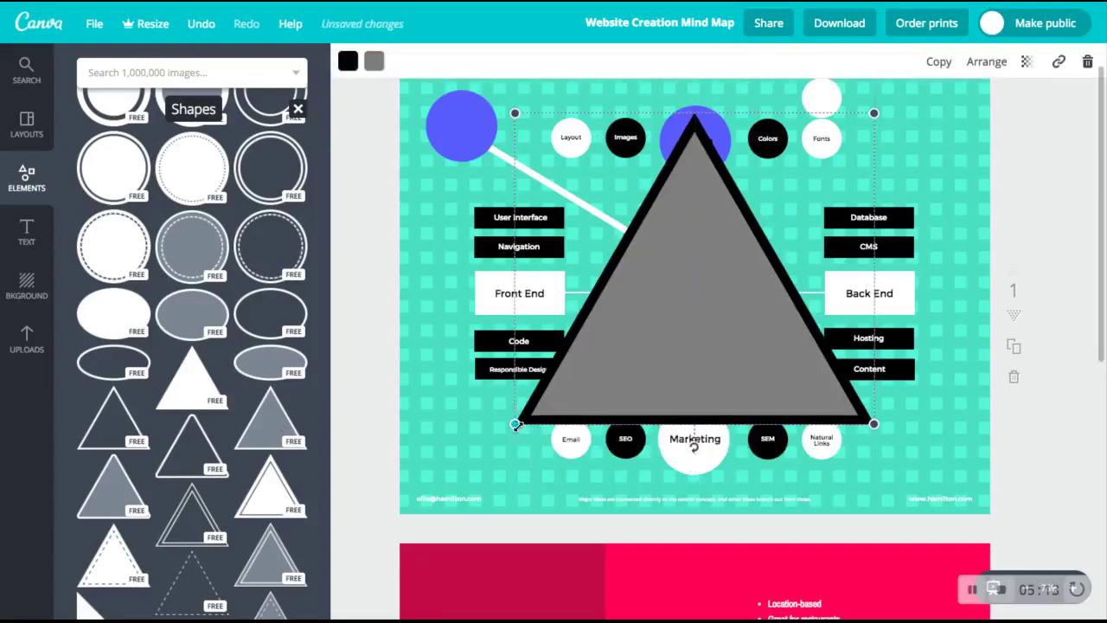
Shrink the triangle, centre it between the Design and Marketing circles, and send it behind the yellow-orange heading
drag(515, 424, 652, 288)
drag(756, 321, 754, 245)
drag(687, 324, 682, 324)
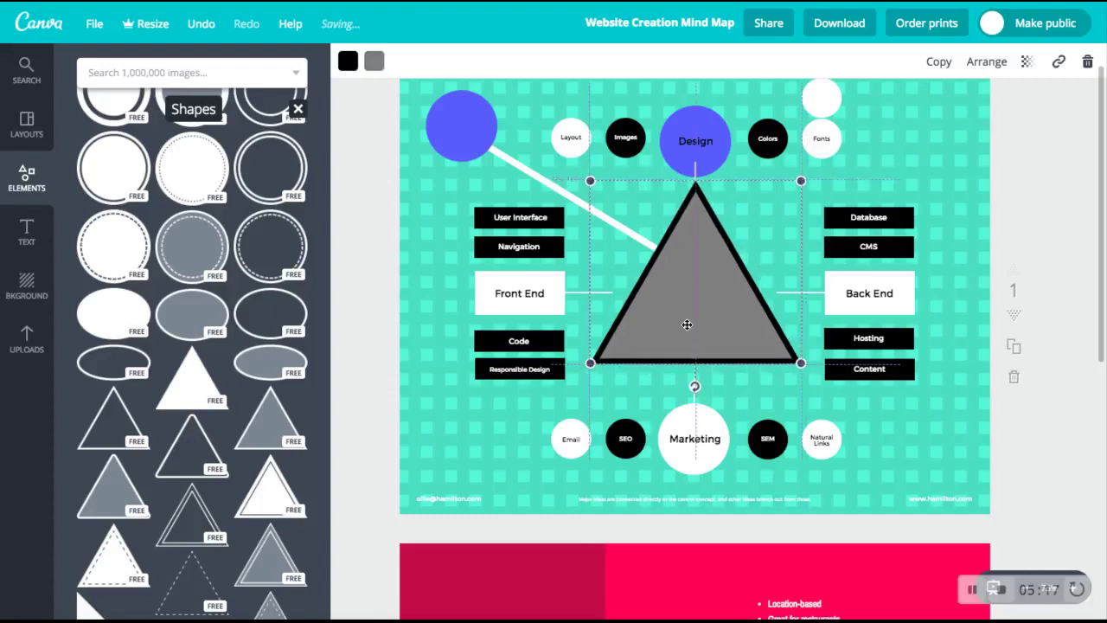
click(973, 64)
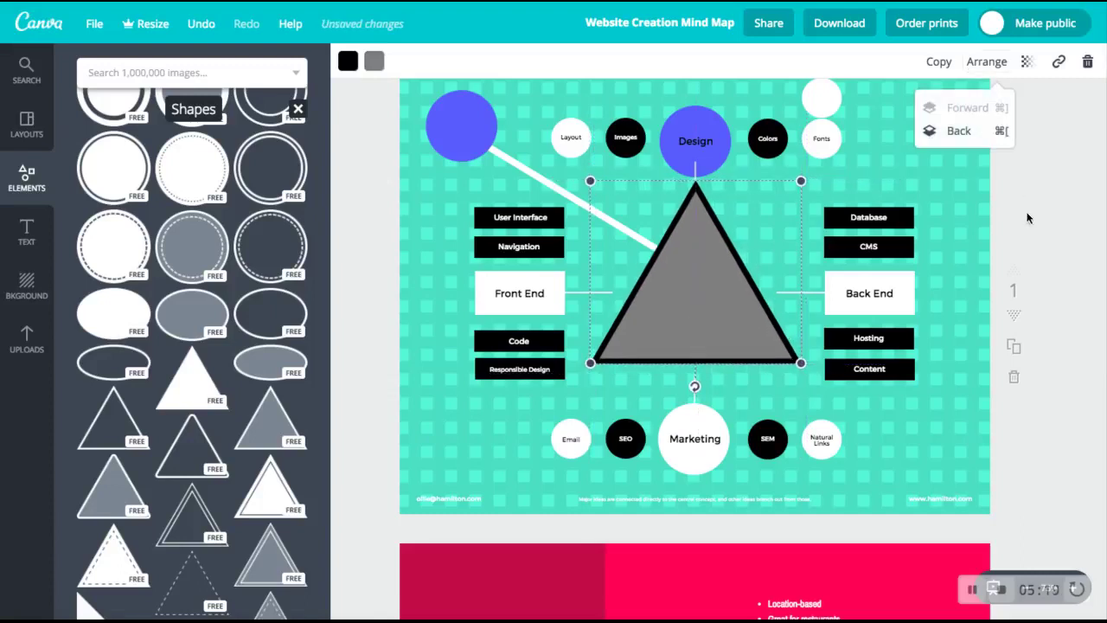
click(962, 130)
click(1053, 244)
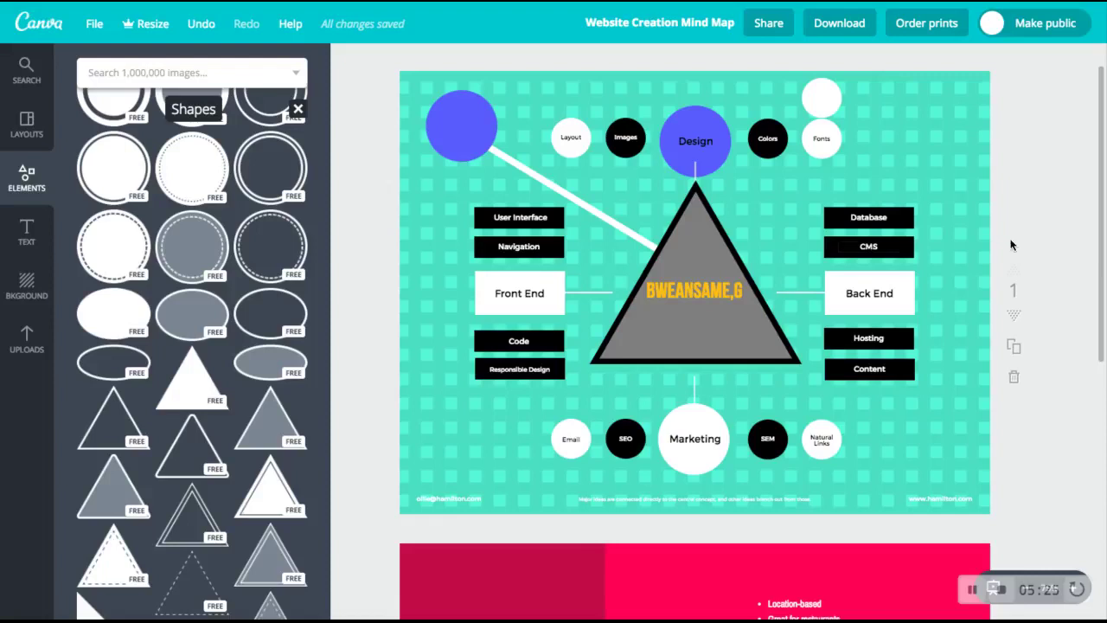
Look through the line designs and recolour the thick diagonal connector from the upper-left blue-violet circle light green
scroll(264, 463, down, 10)
scroll(260, 464, up, 6)
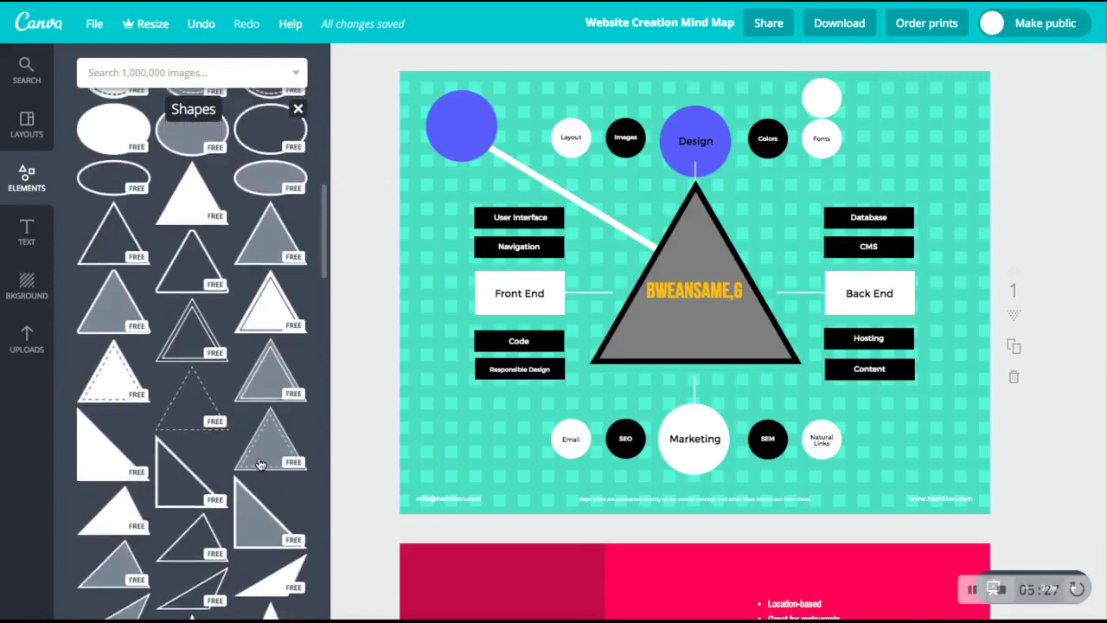
scroll(260, 467, up, 10)
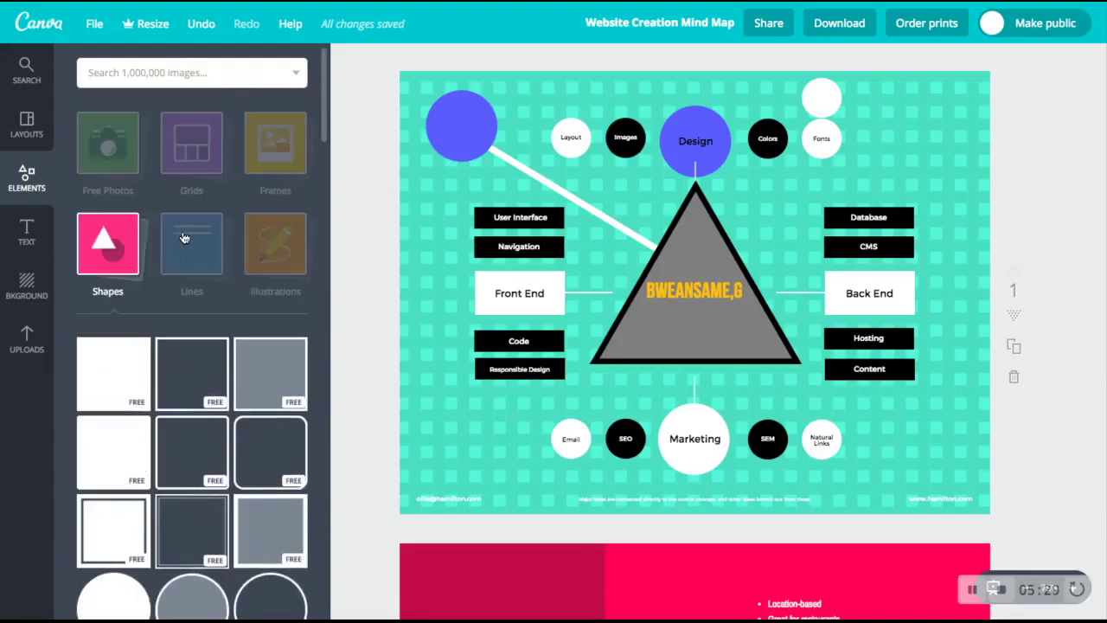
click(184, 238)
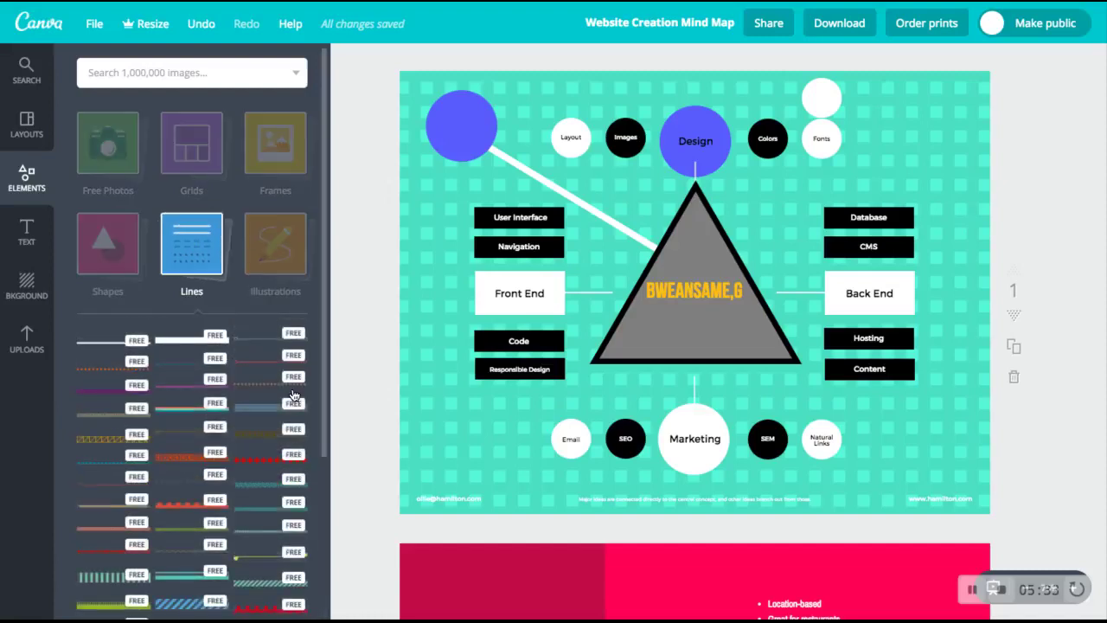
scroll(212, 400, down, 5)
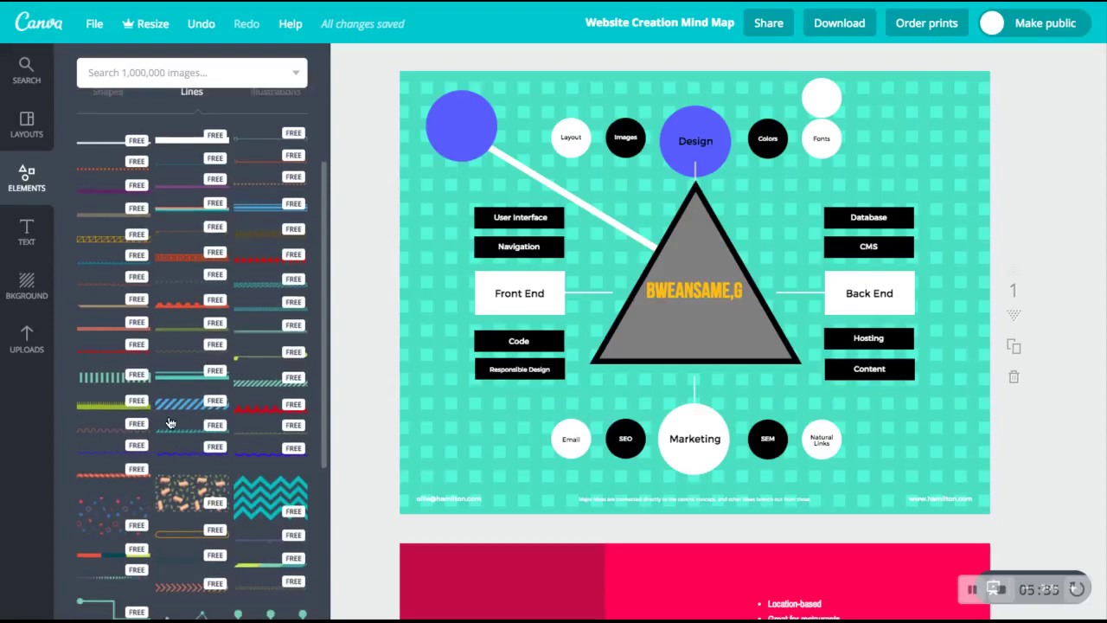
click(517, 167)
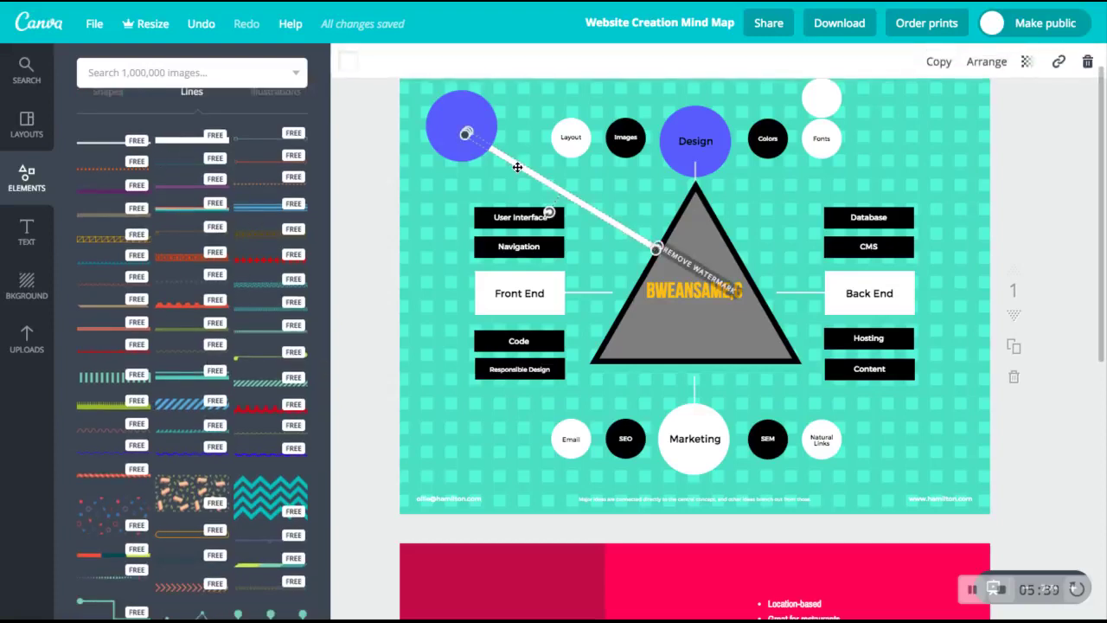
click(347, 62)
click(463, 242)
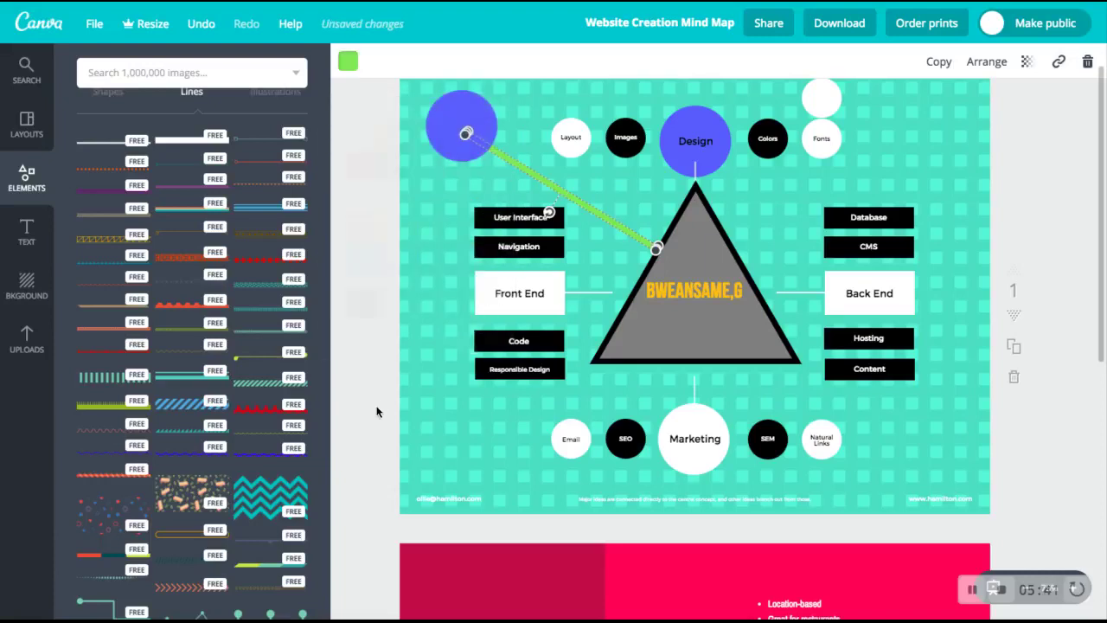
click(343, 331)
Browse the illustrations collection for a picture to add to the mind map
scroll(226, 266, up, 3)
scroll(227, 267, up, 2)
click(283, 231)
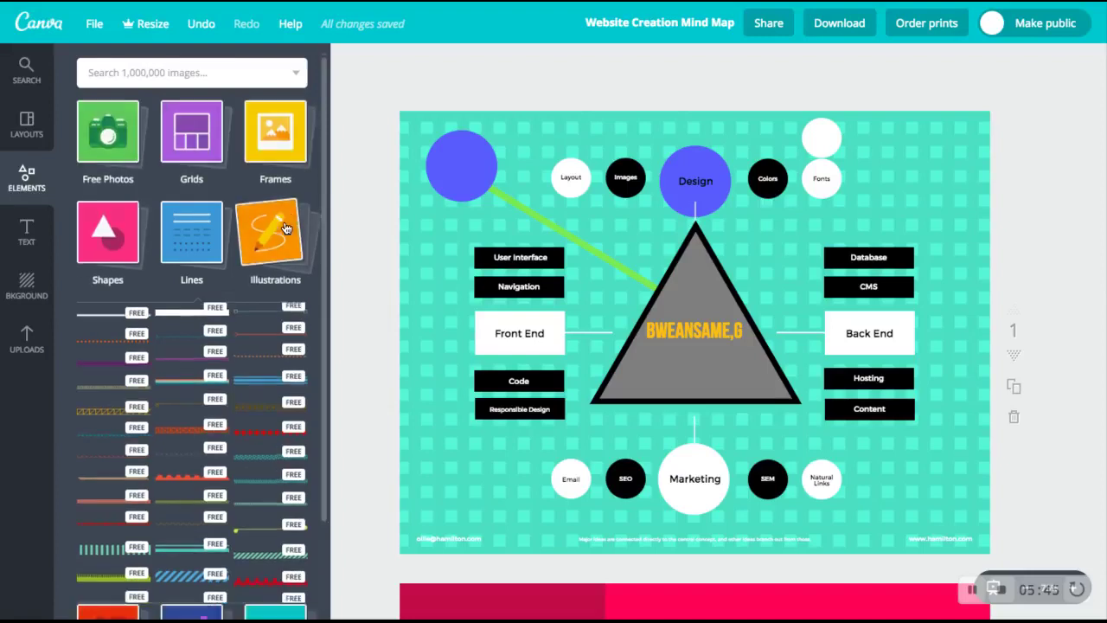
click(280, 251)
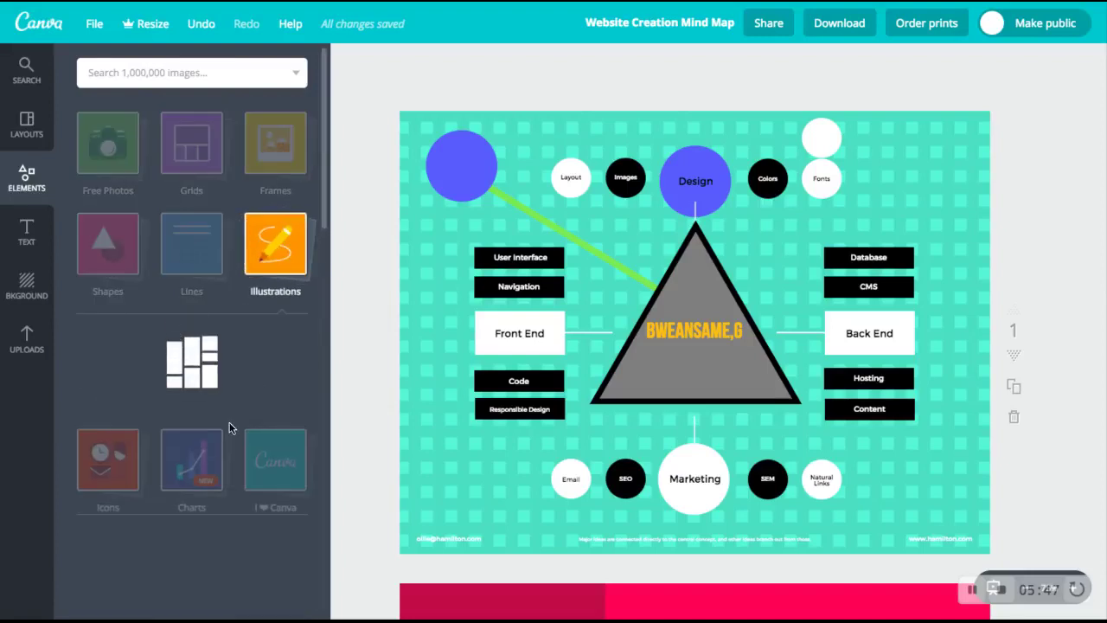
click(269, 261)
click(268, 267)
scroll(132, 294, down, 2)
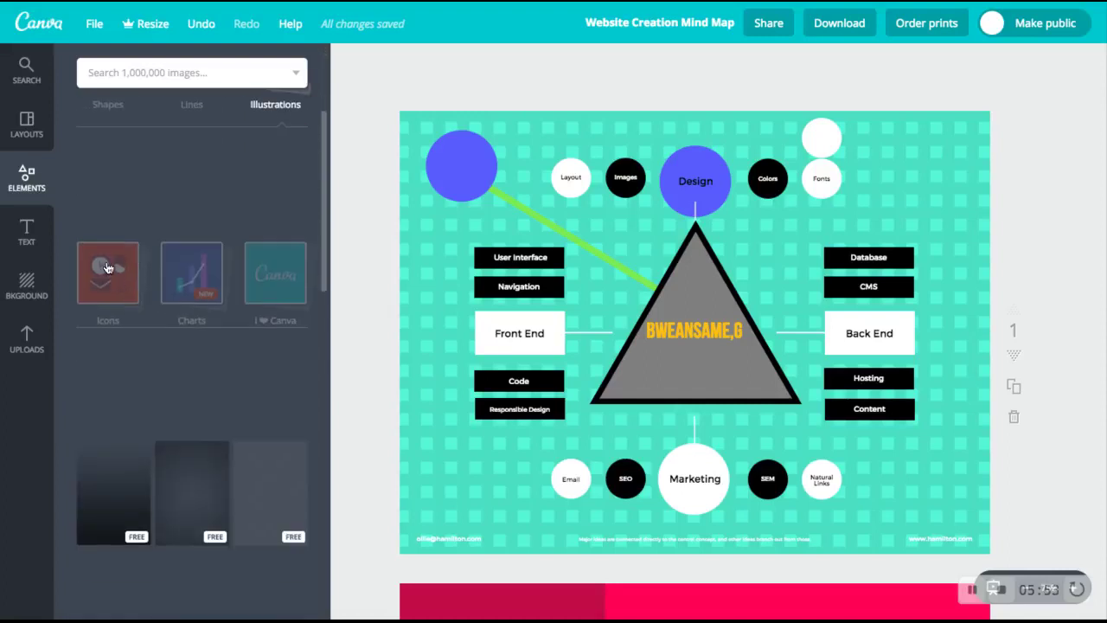
scroll(176, 249, down, 1)
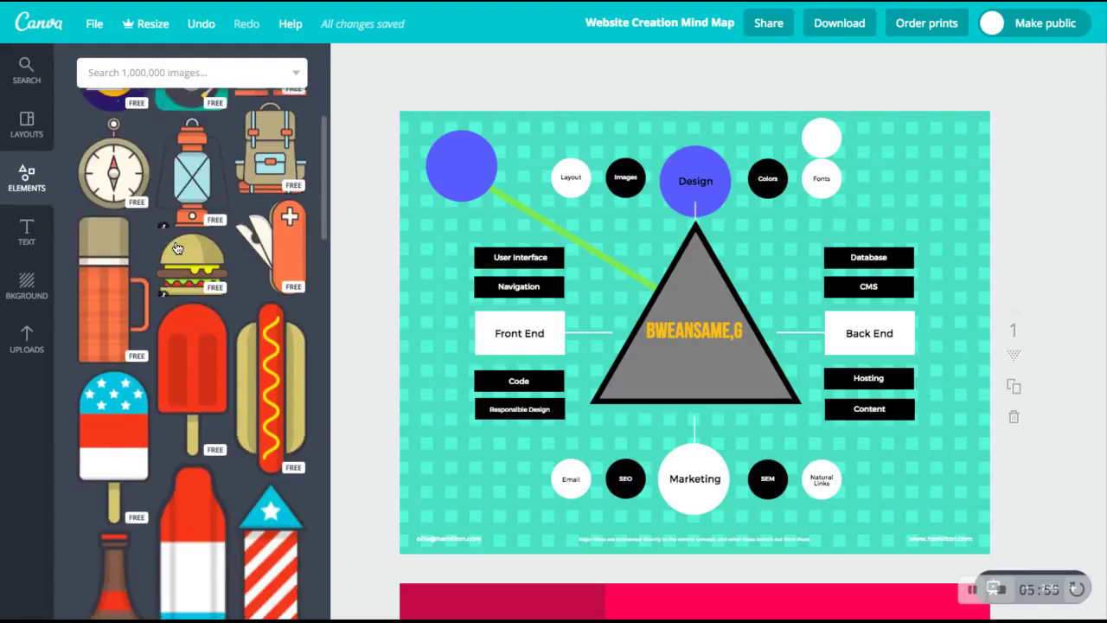
scroll(177, 249, down, 4)
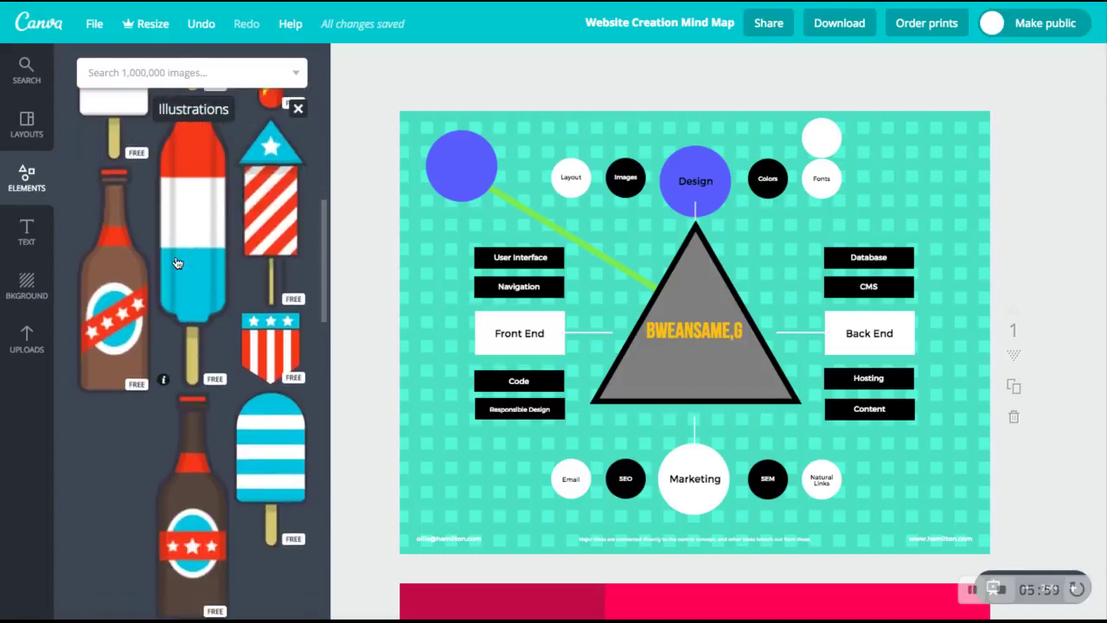
scroll(178, 259, down, 5)
scroll(177, 263, up, 10)
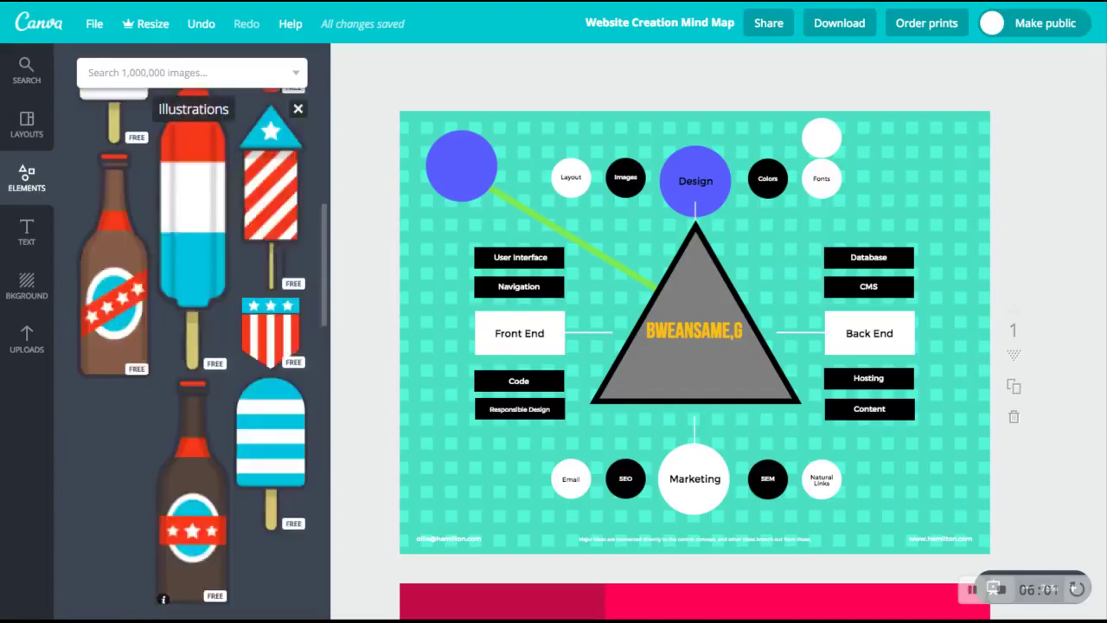
scroll(176, 331, up, 1)
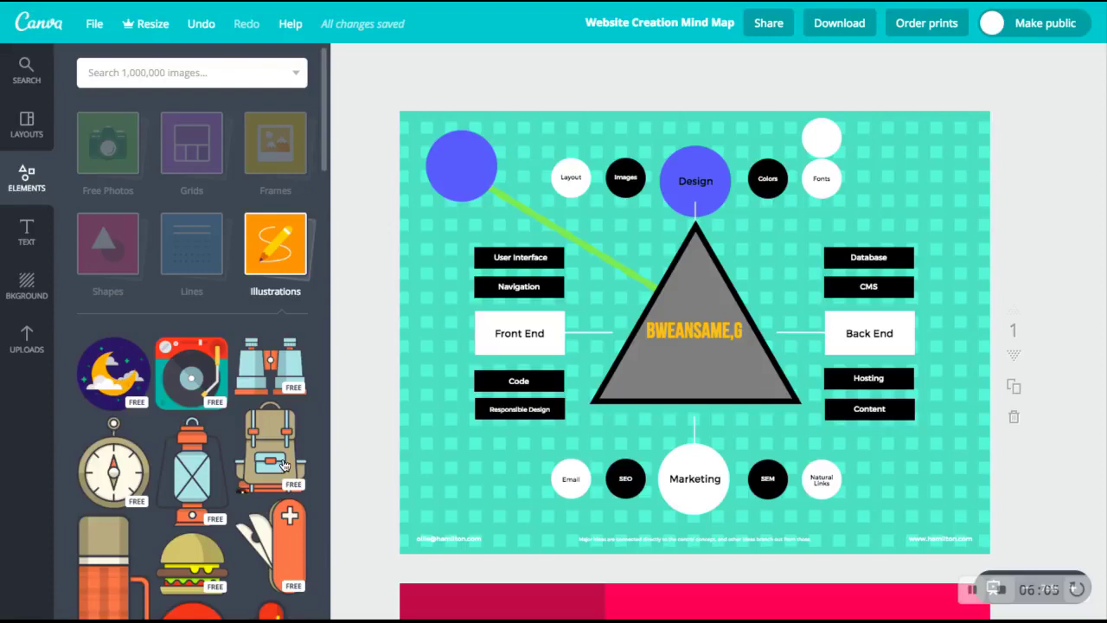
scroll(284, 465, down, 2)
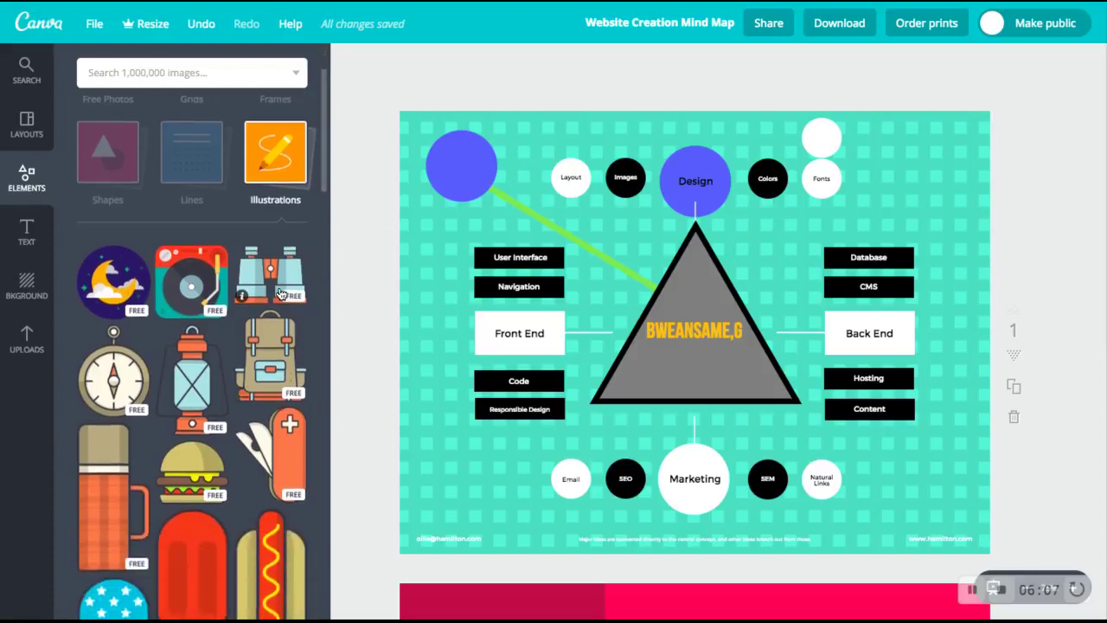
scroll(293, 441, down, 1)
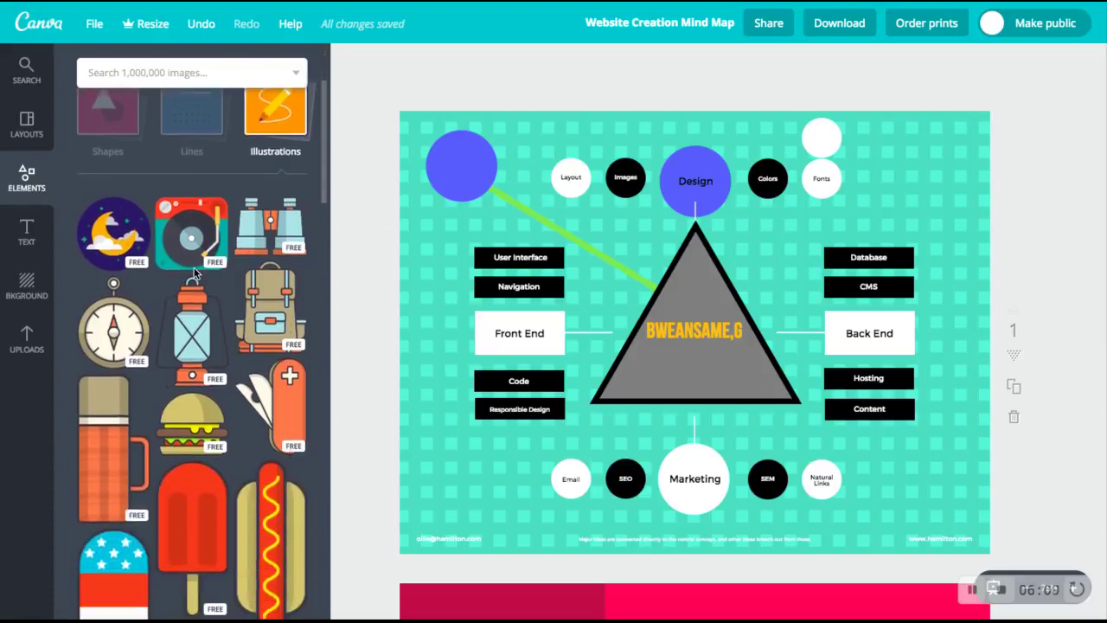
Add the binoculars illustration, shrink it, and place it at the page's upper edge overlapping the Design circle
click(262, 247)
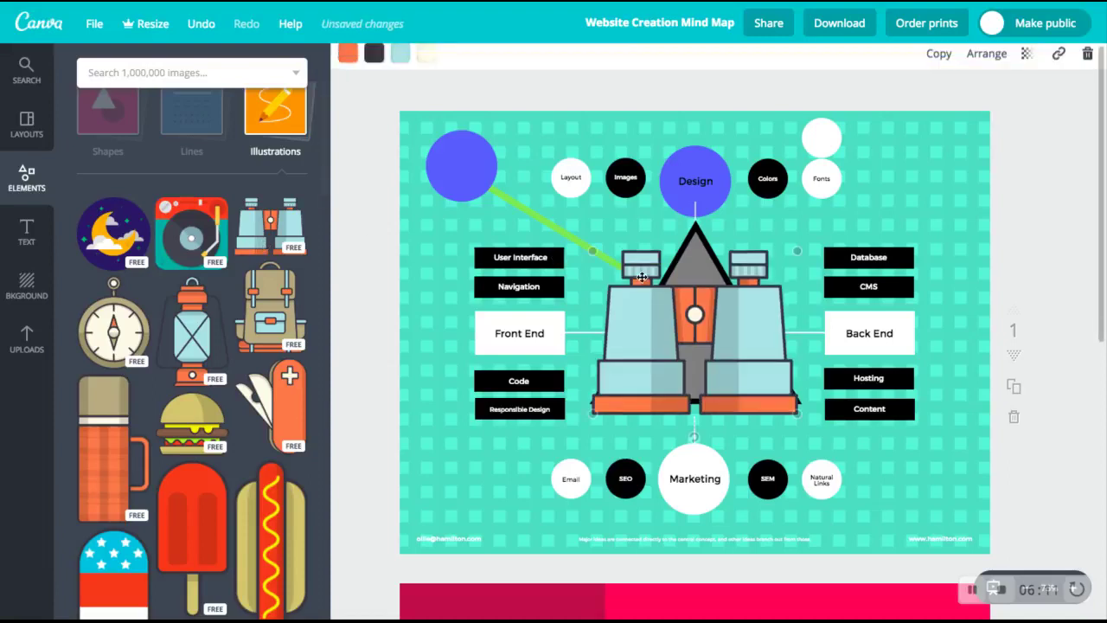
drag(592, 251, 674, 316)
mouse_move(746, 353)
mouse_down()
mouse_move(715, 224)
mouse_move(721, 111)
mouse_move(704, 137)
mouse_move(750, 348)
mouse_move(751, 335)
mouse_up()
click(1052, 204)
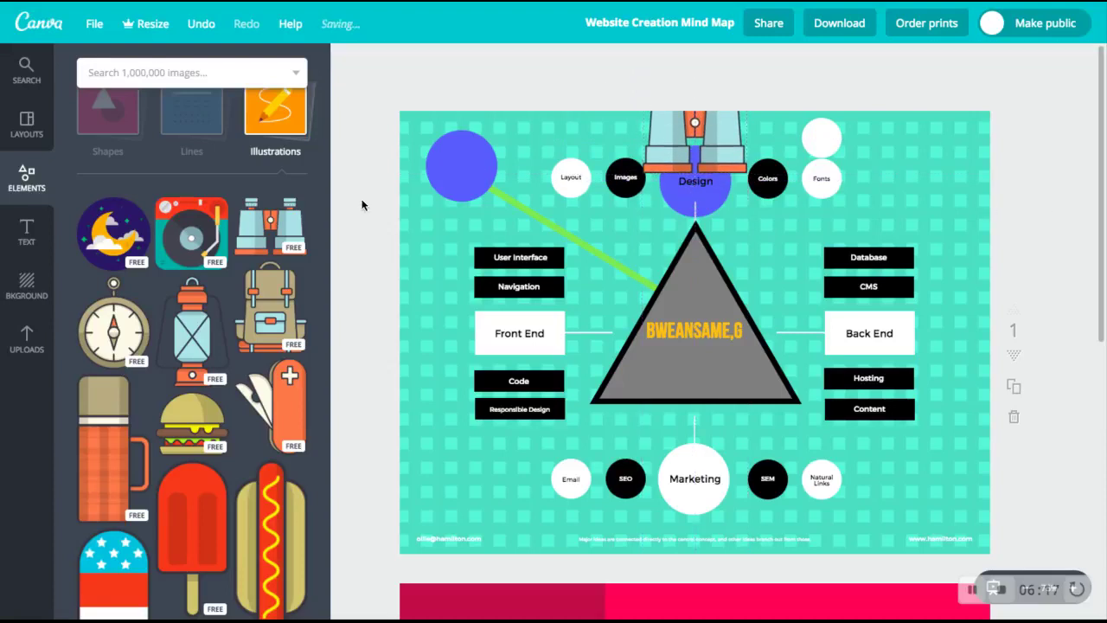
Add the pink outlined mobile device icon from the icons collection to the mind map
scroll(280, 125, down, 2)
scroll(279, 125, down, 3)
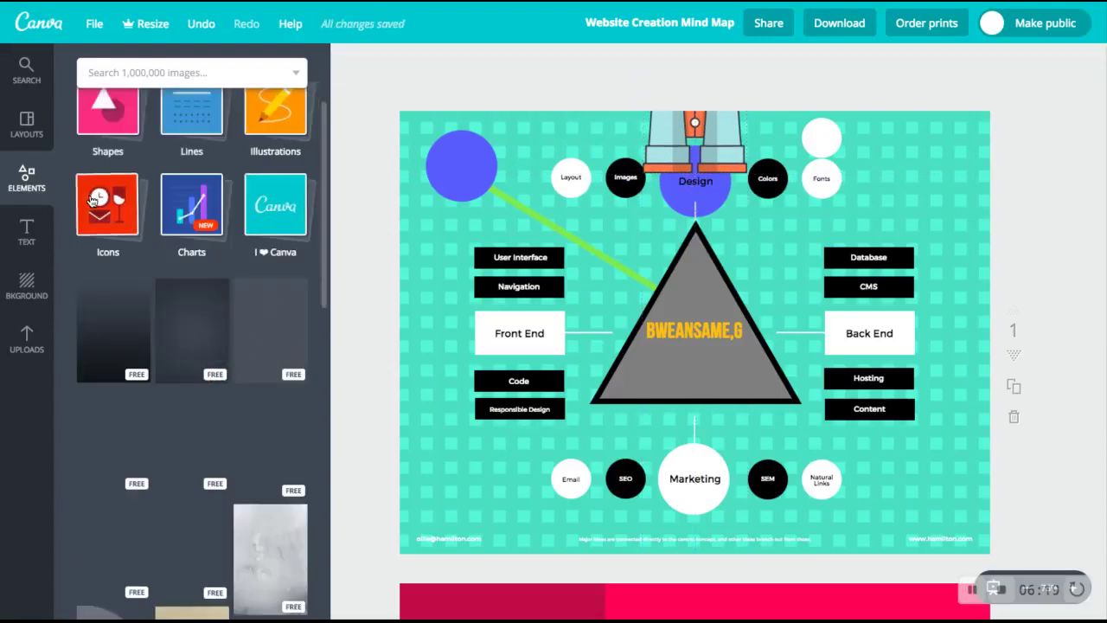
click(114, 201)
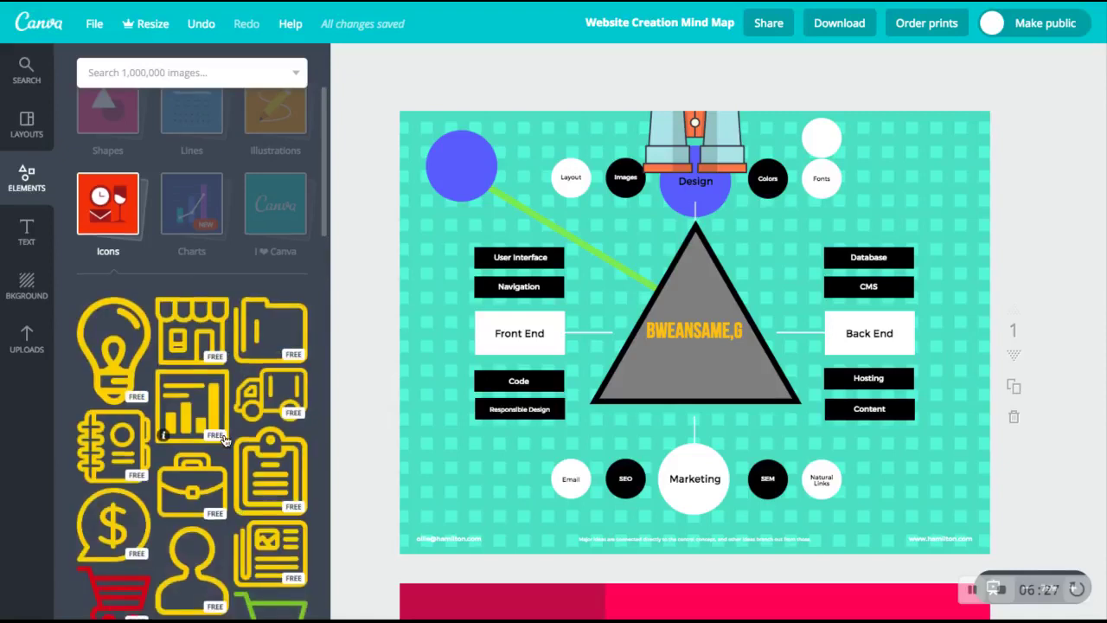
scroll(223, 441, down, 5)
scroll(224, 441, down, 1)
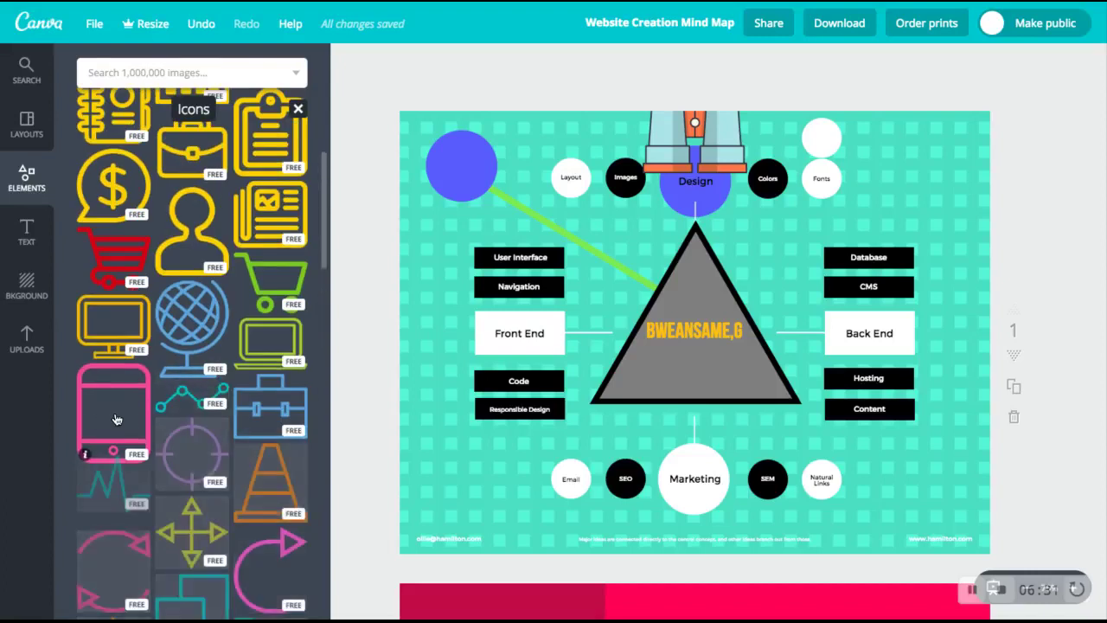
click(117, 419)
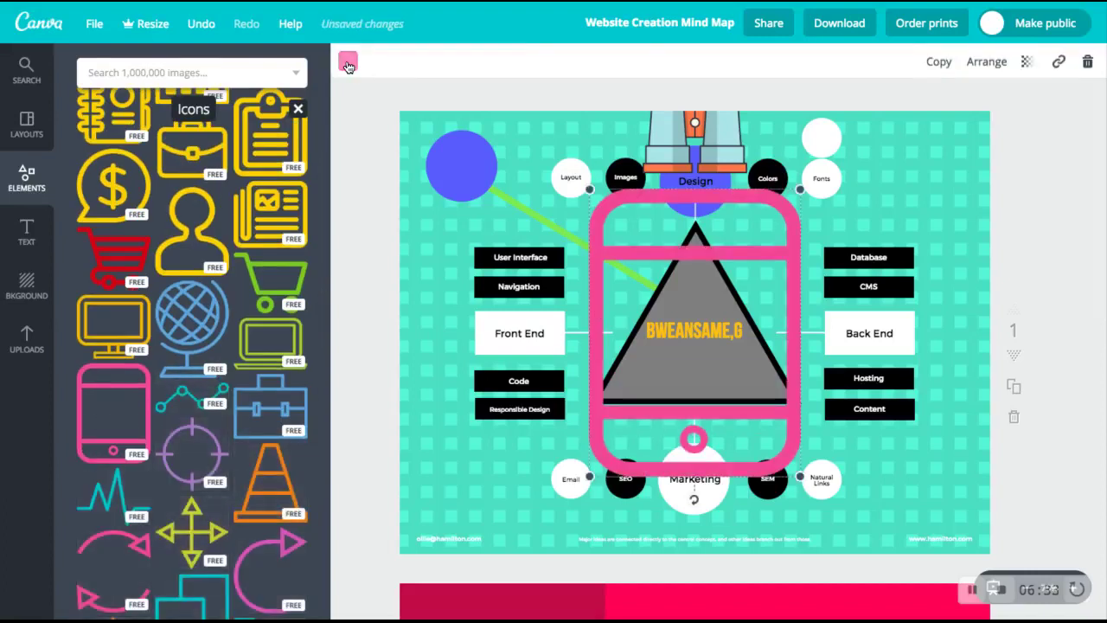
Recolour the mobile device icon yellow, shrink it, and place it over the Front End box
click(348, 61)
click(422, 256)
drag(589, 190, 735, 387)
mouse_move(775, 424)
mouse_down()
mouse_move(539, 373)
mouse_move(530, 321)
mouse_move(519, 327)
mouse_up()
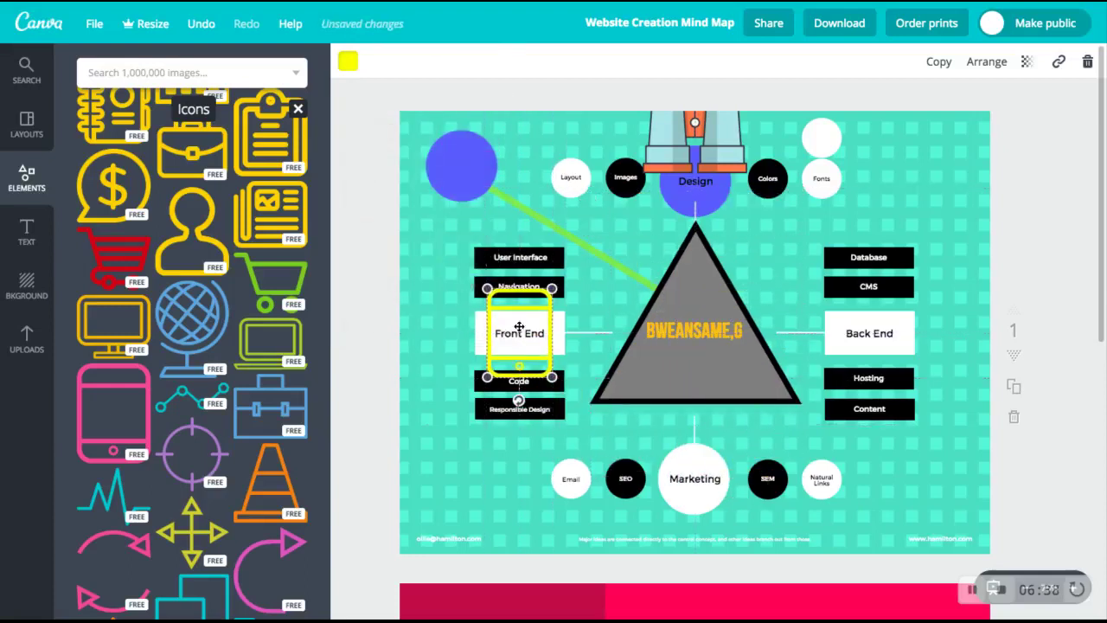
click(374, 331)
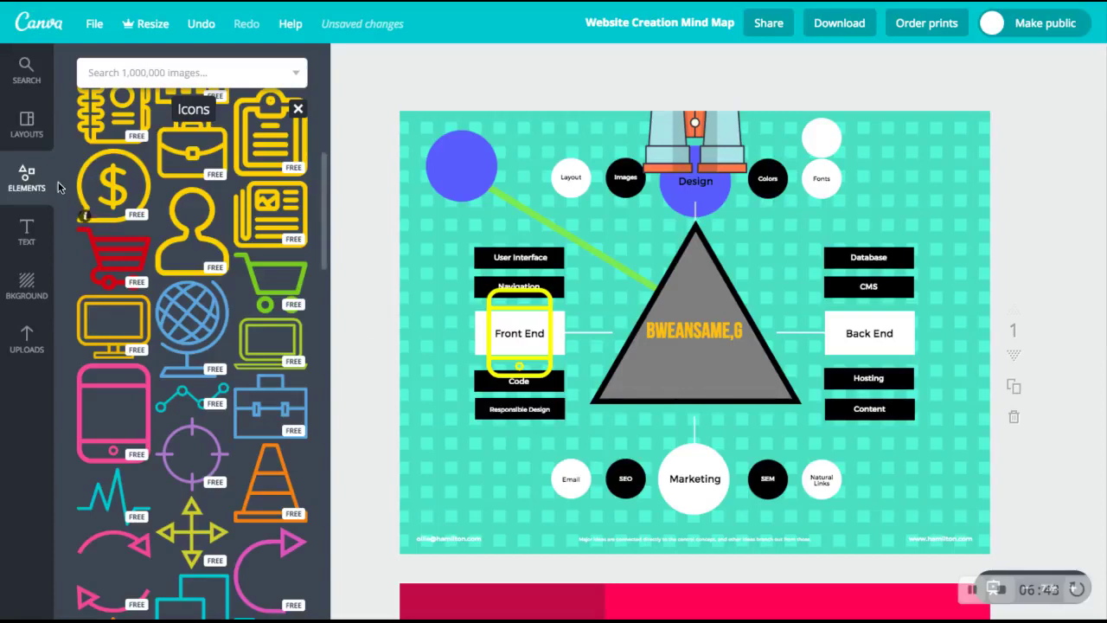
click(298, 109)
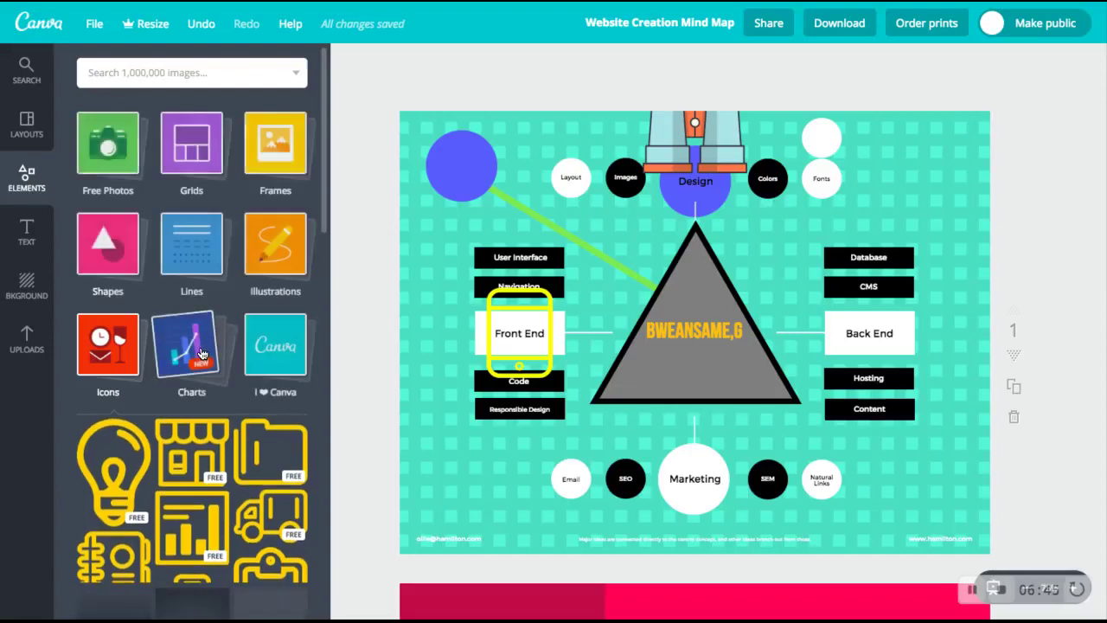
Try adding the yellow-to-green bar chart from the charts collection to the mind map, and delete it
scroll(218, 402, down, 1)
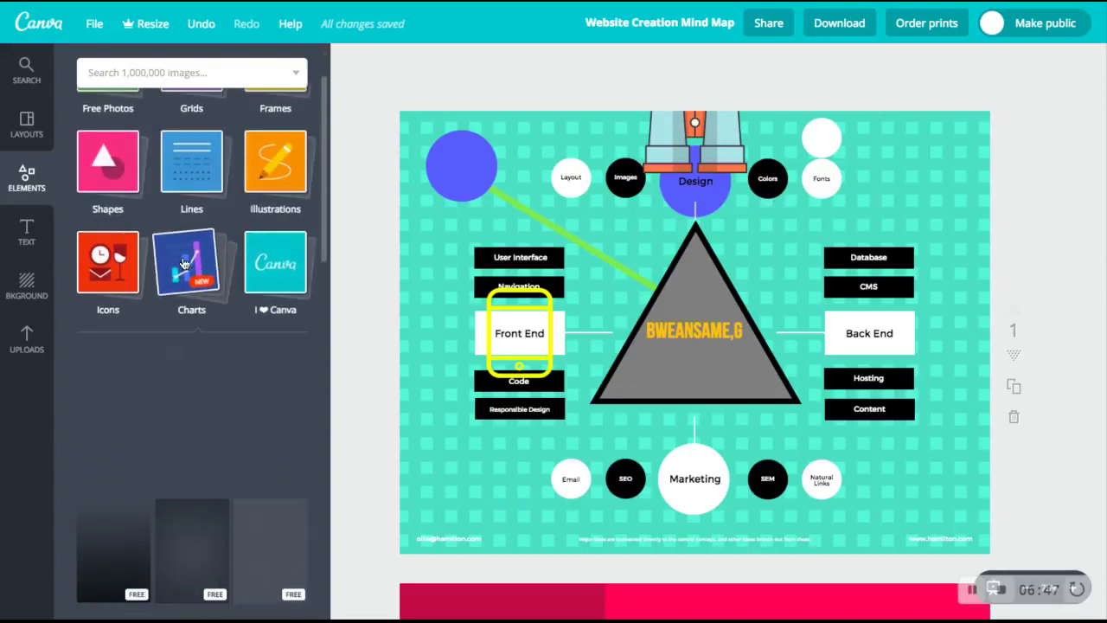
click(217, 282)
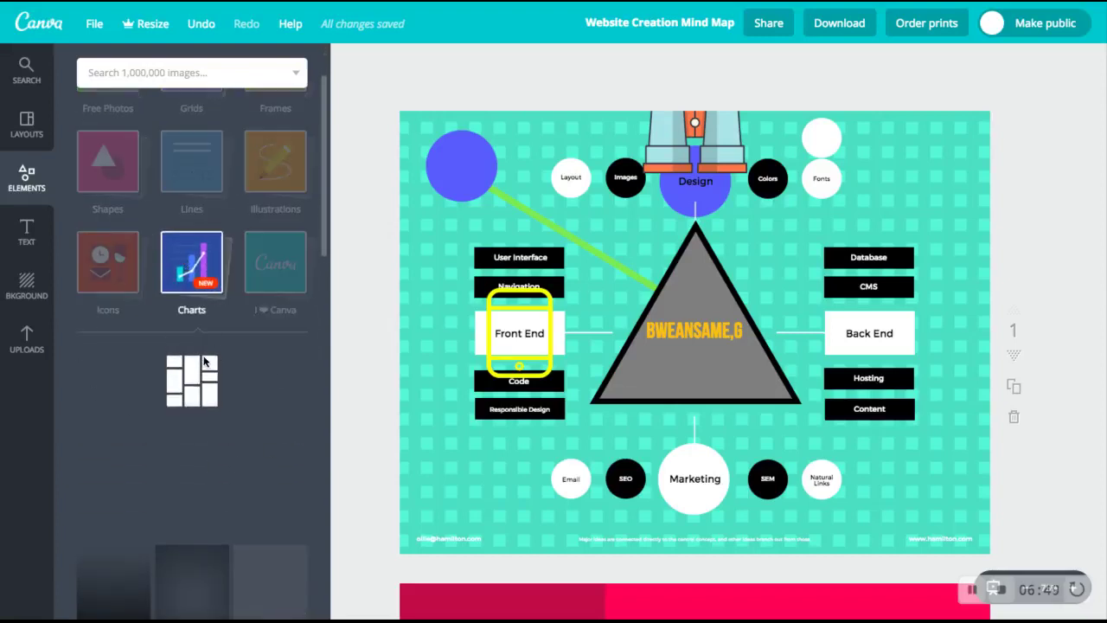
scroll(205, 362, down, 1)
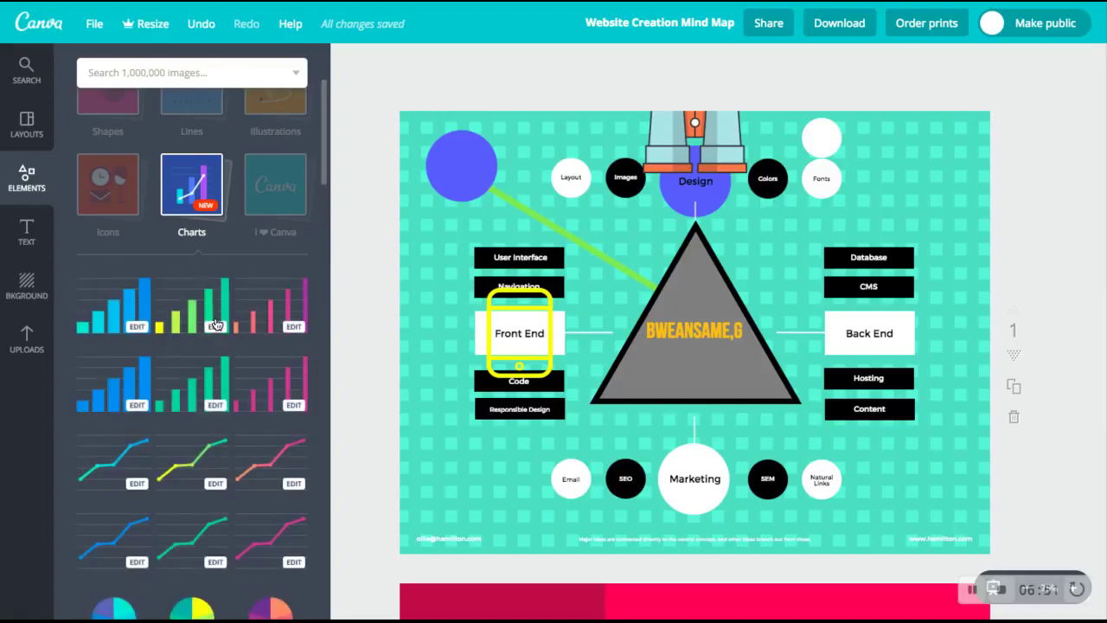
click(190, 316)
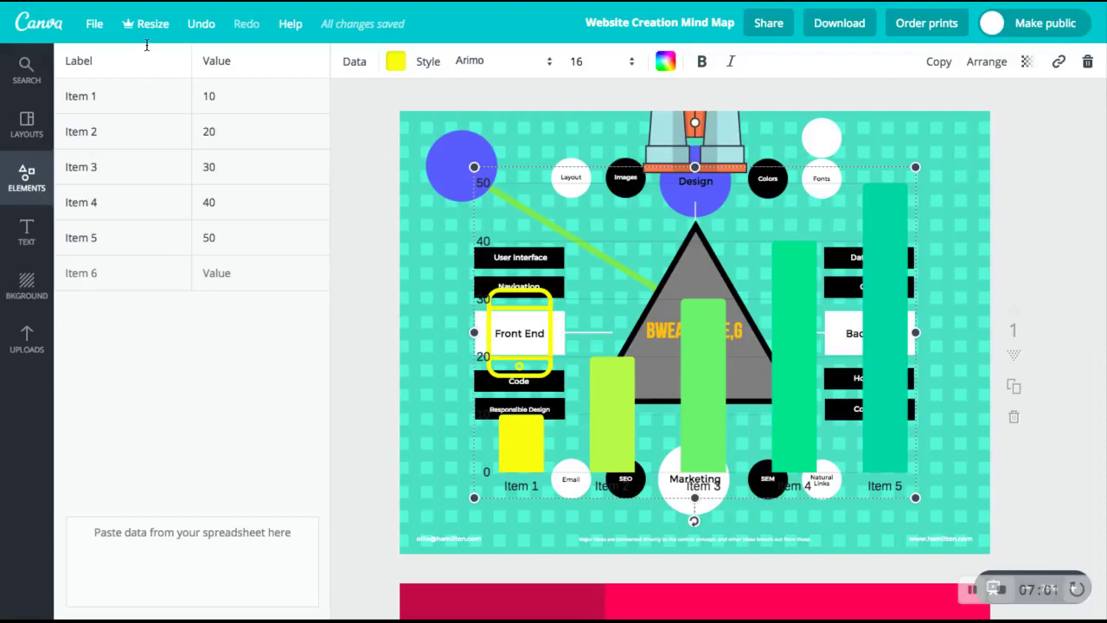
key(Delete)
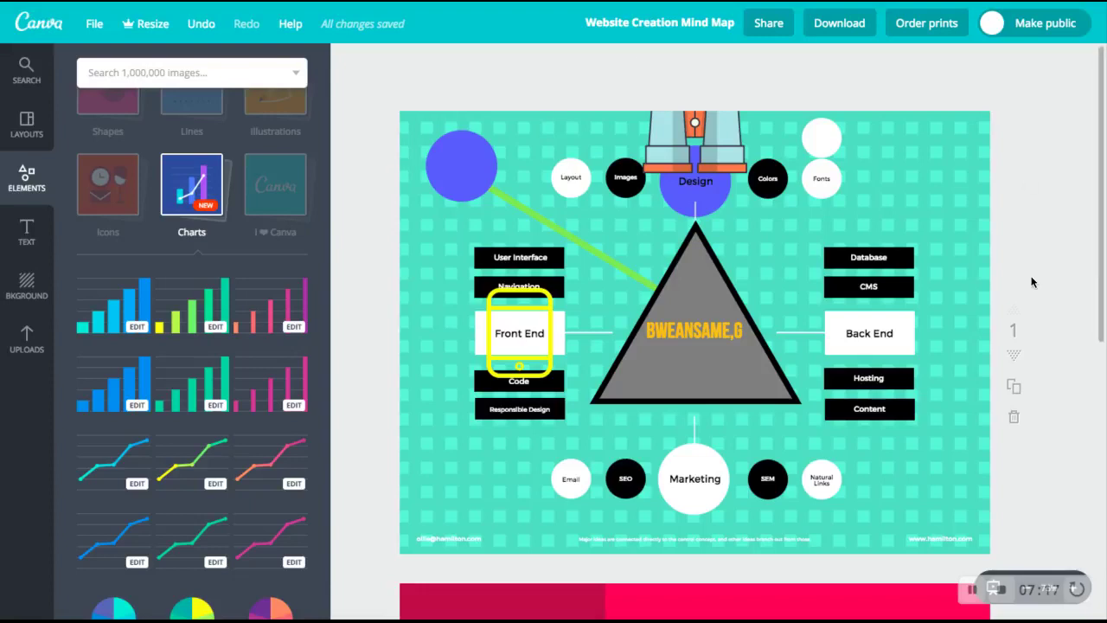
Add a new page below the Segment & Target page
scroll(1084, 226, down, 2)
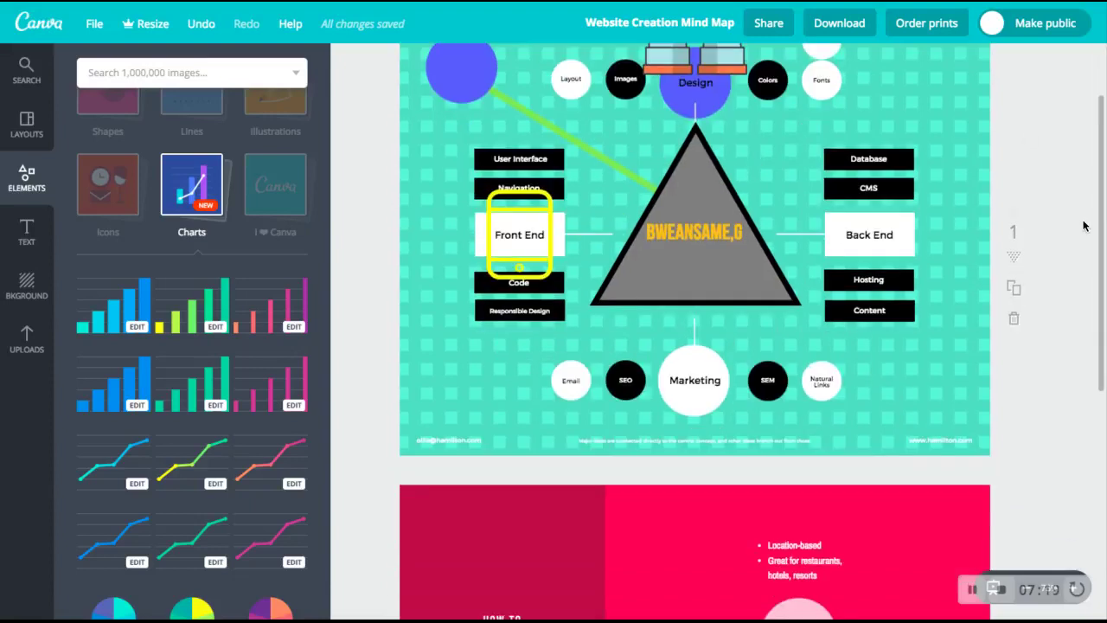
scroll(1083, 226, down, 3)
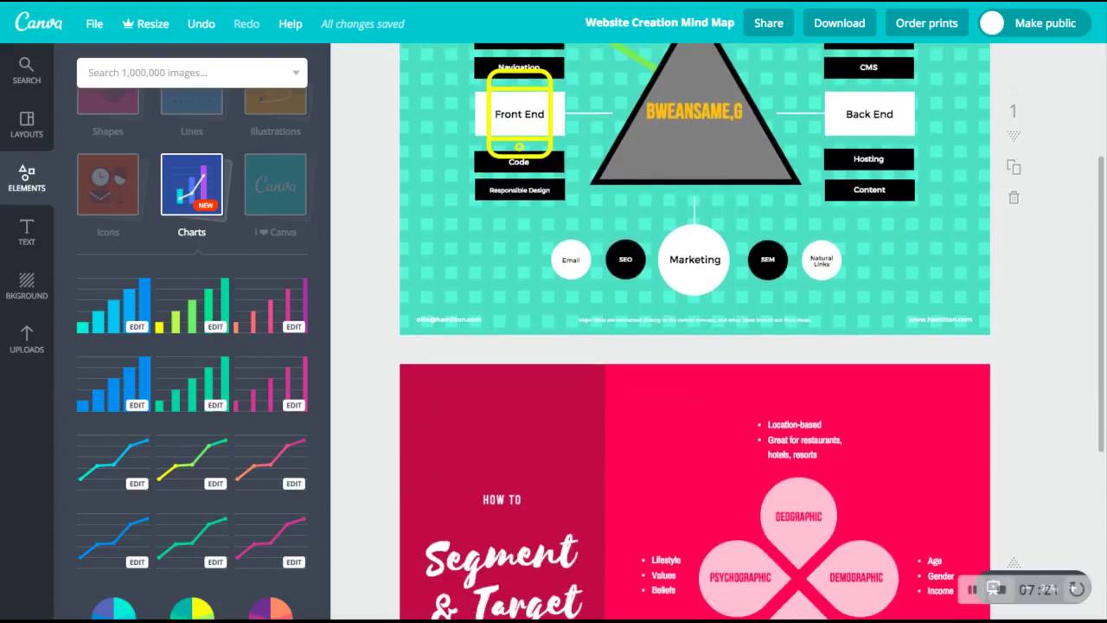
scroll(1079, 241, down, 3)
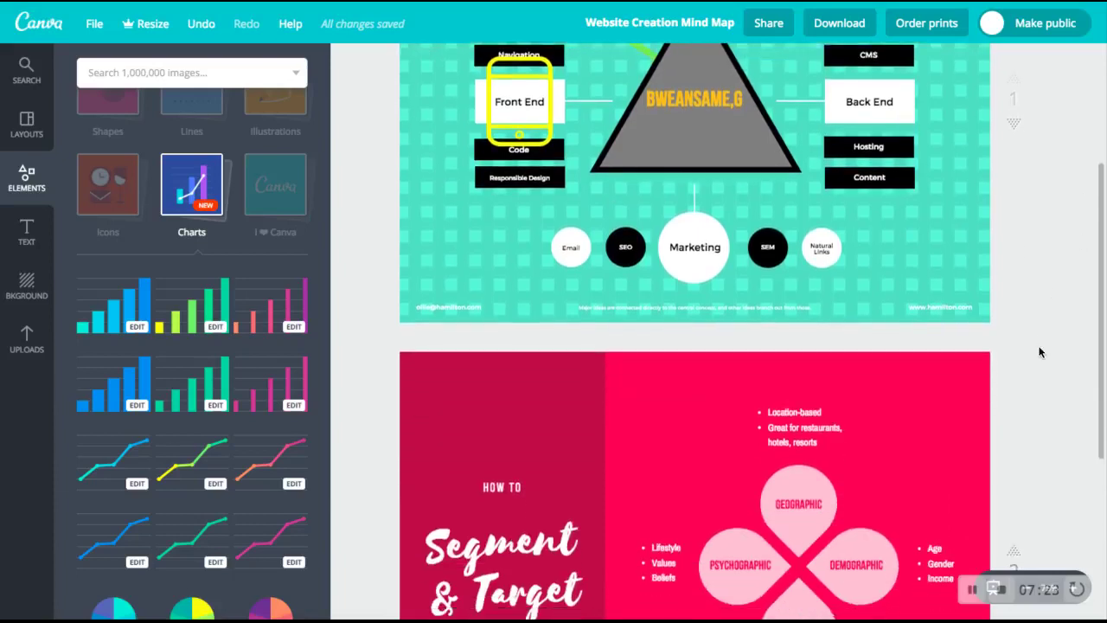
scroll(1041, 351, down, 3)
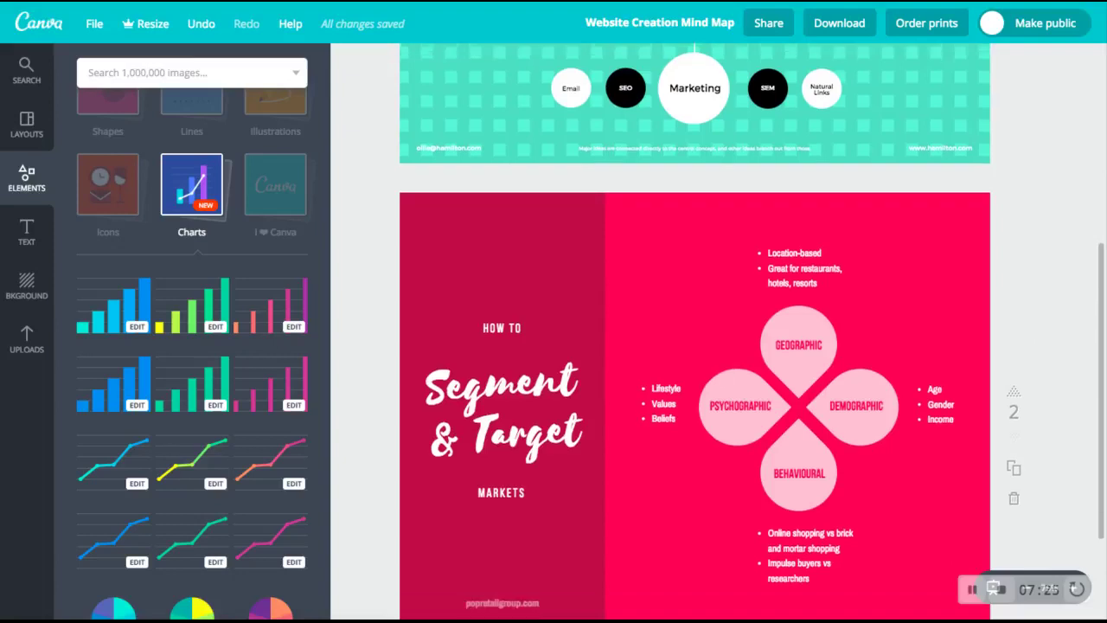
scroll(1064, 542, up, 3)
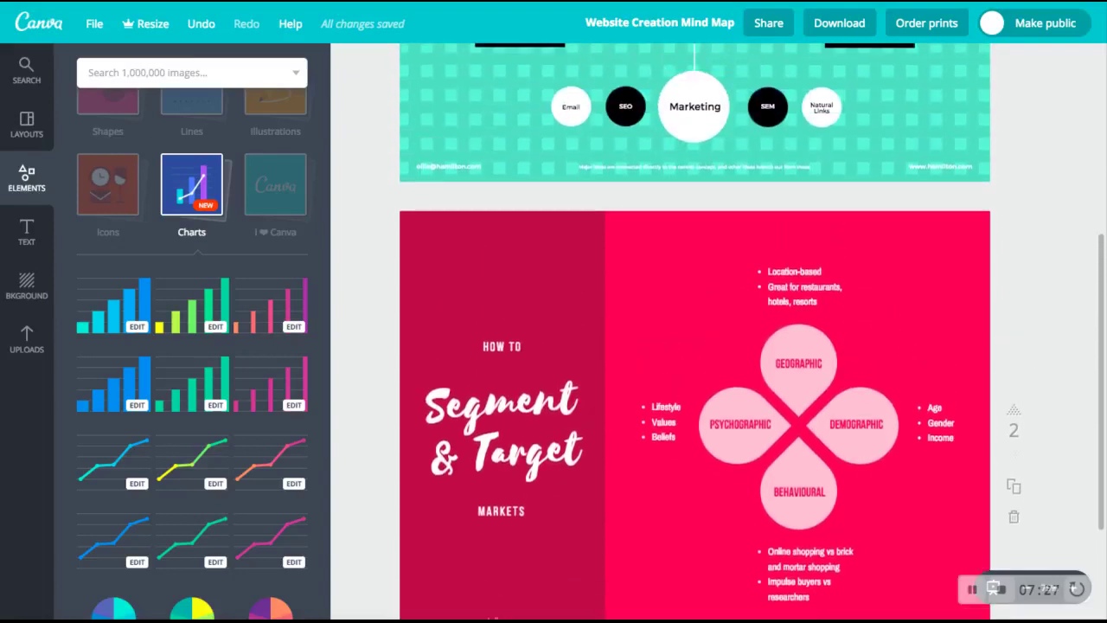
scroll(1053, 342, up, 10)
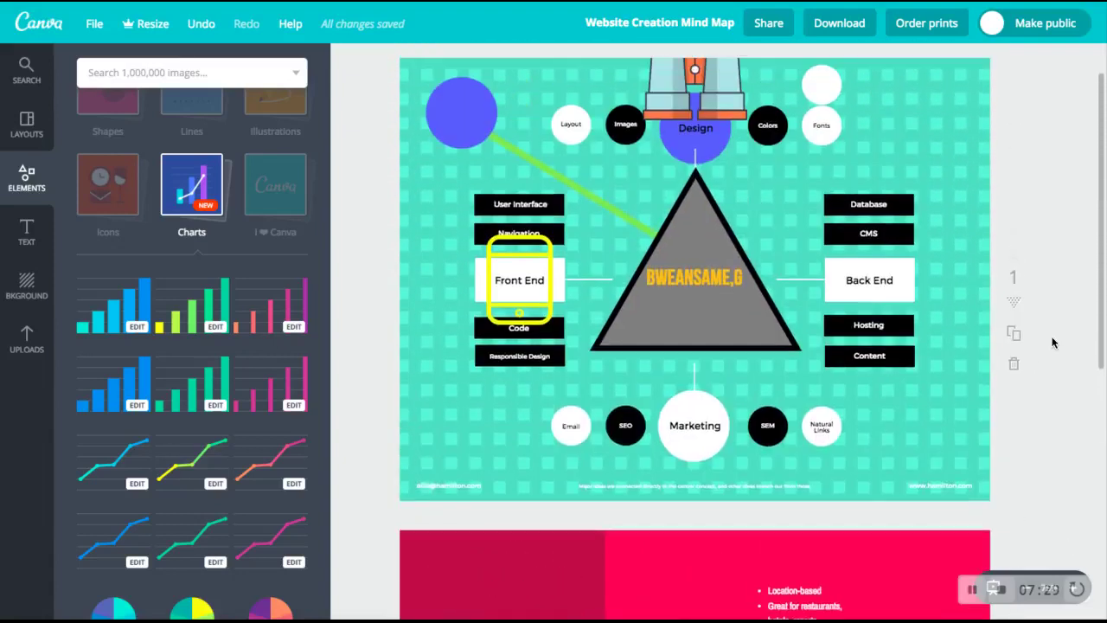
scroll(1050, 294, down, 10)
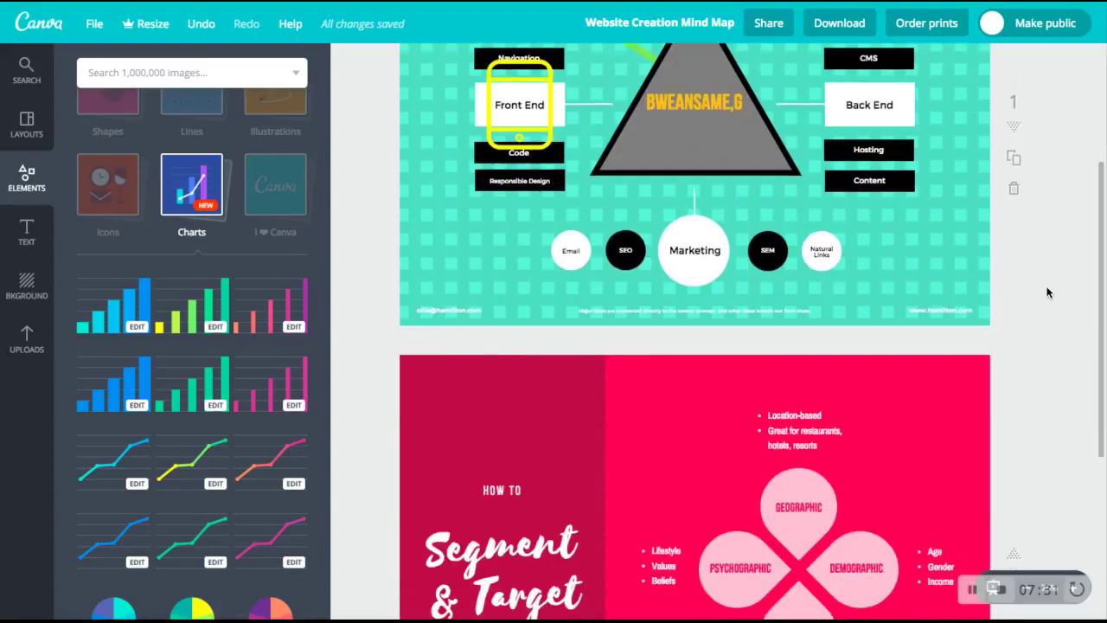
click(904, 541)
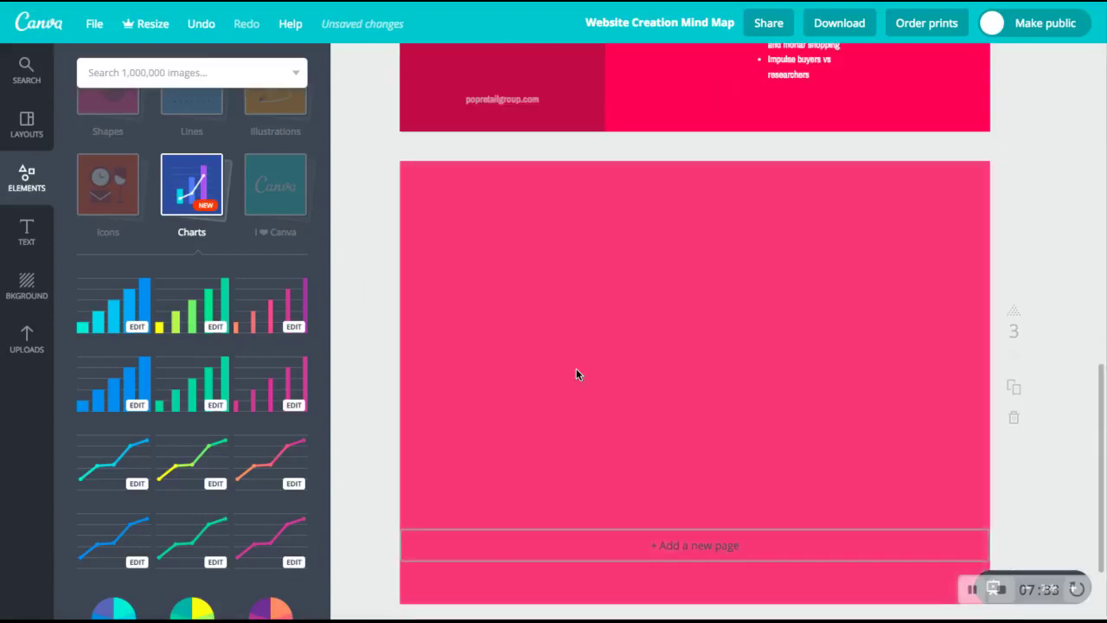
Add the rounded outlined square shape to the new page, shrink it, and place it at the page's centre
scroll(450, 297, up, 2)
scroll(143, 175, up, 1)
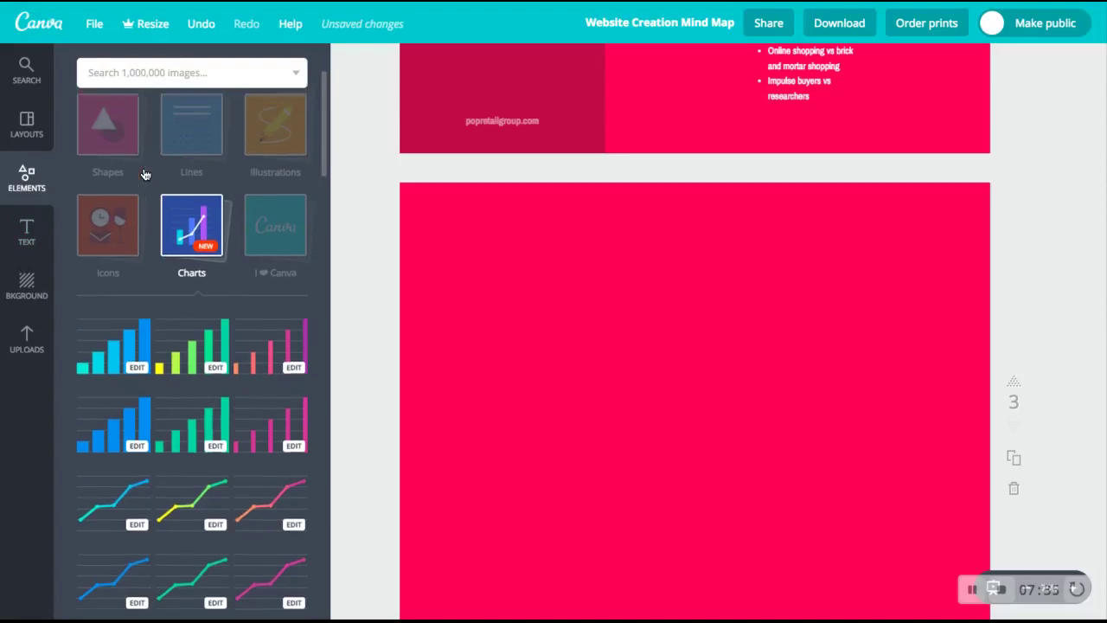
click(98, 142)
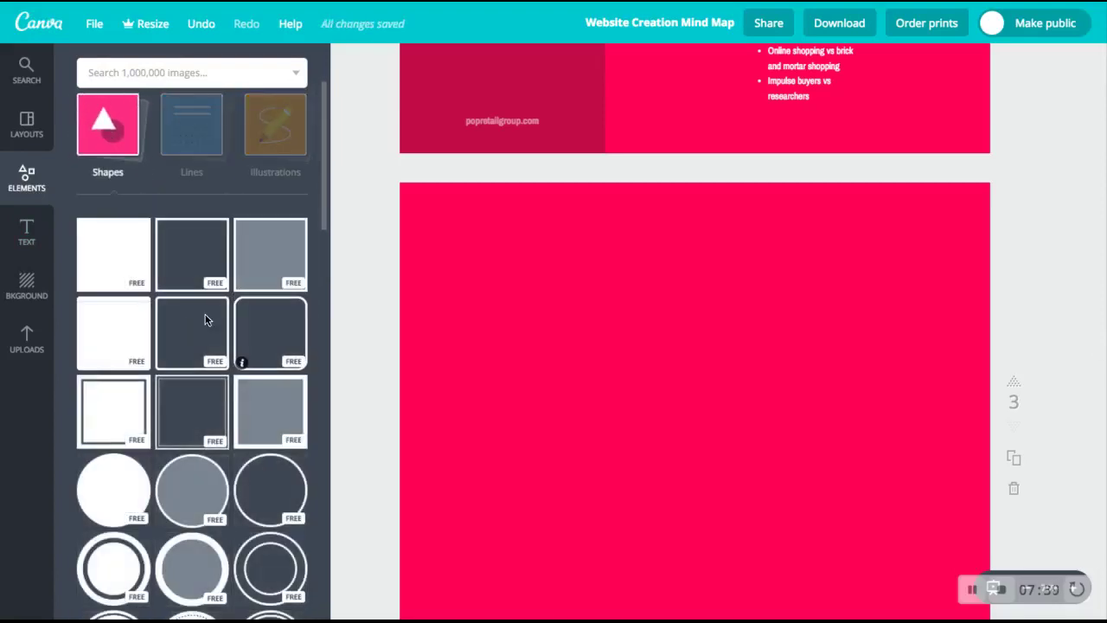
click(188, 321)
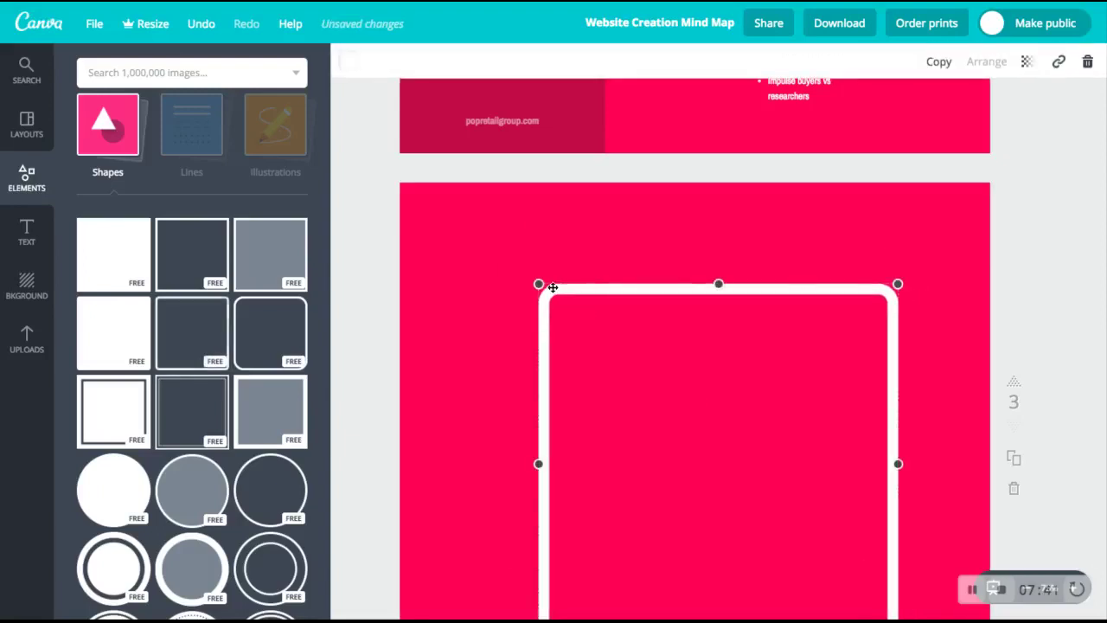
drag(538, 285, 710, 455)
drag(820, 529, 711, 409)
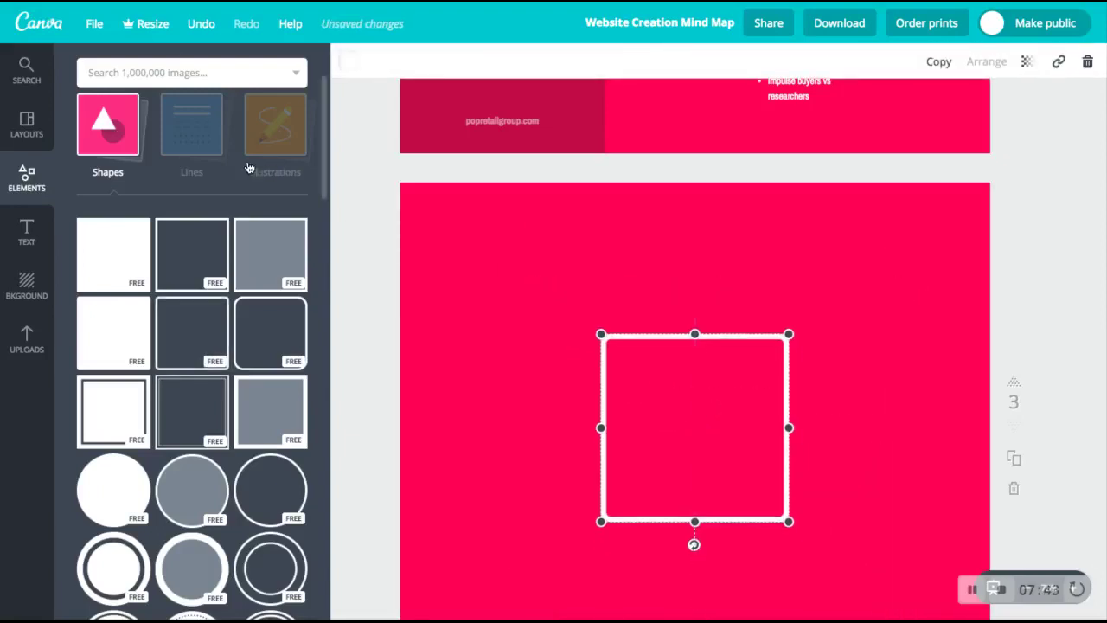
Add the thick white line to the new page, shorten it, and reduce it to a thin line
click(248, 170)
click(191, 126)
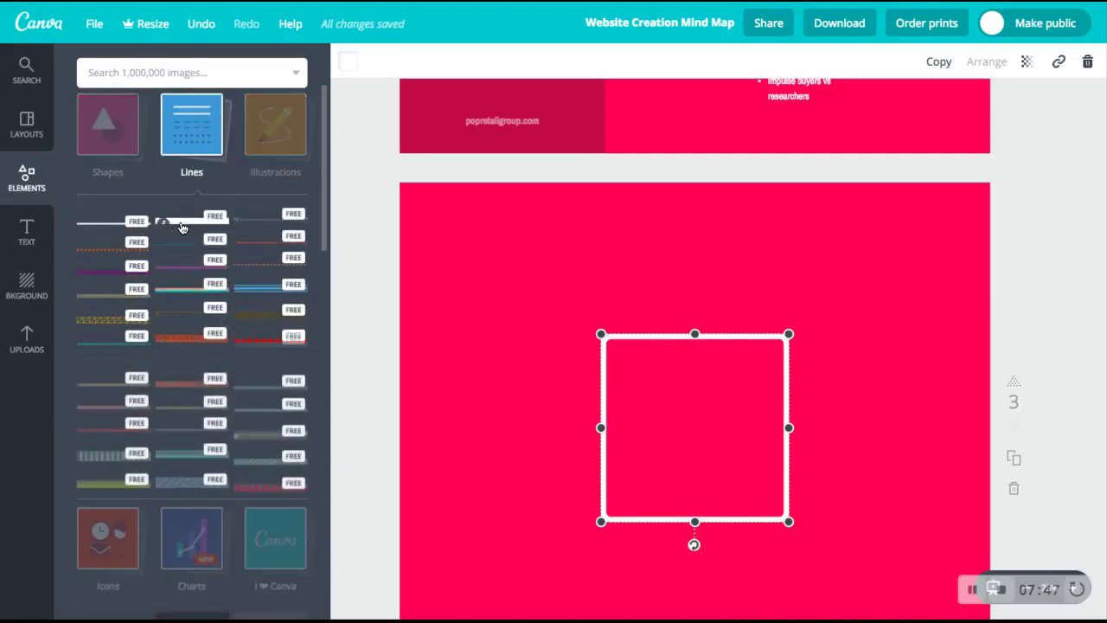
click(160, 221)
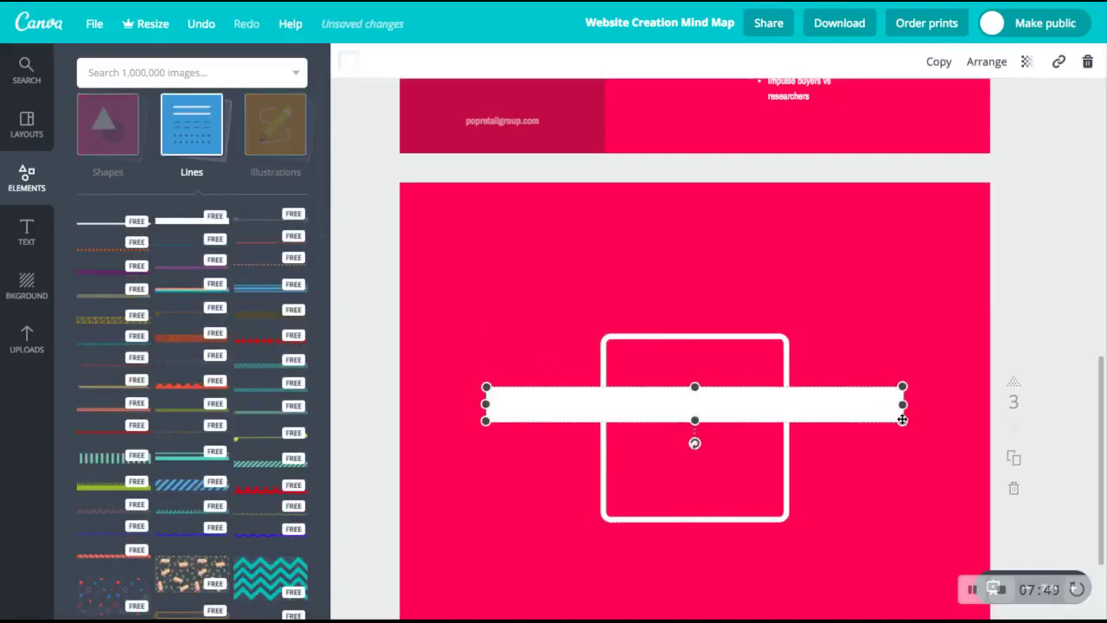
drag(902, 418, 672, 400)
drag(580, 400, 580, 387)
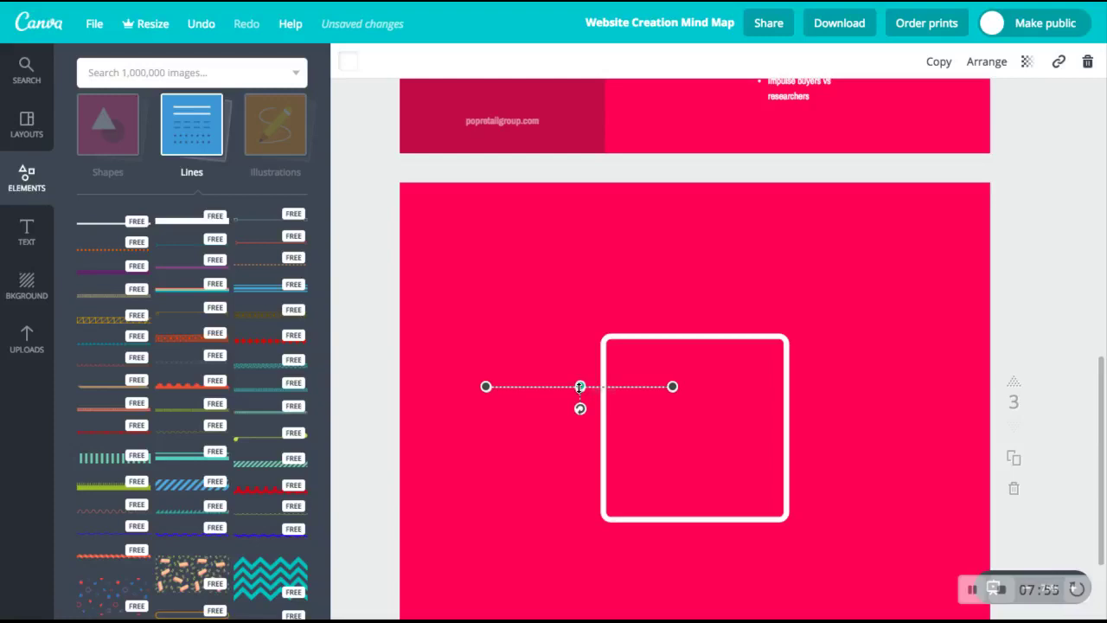
key(Escape)
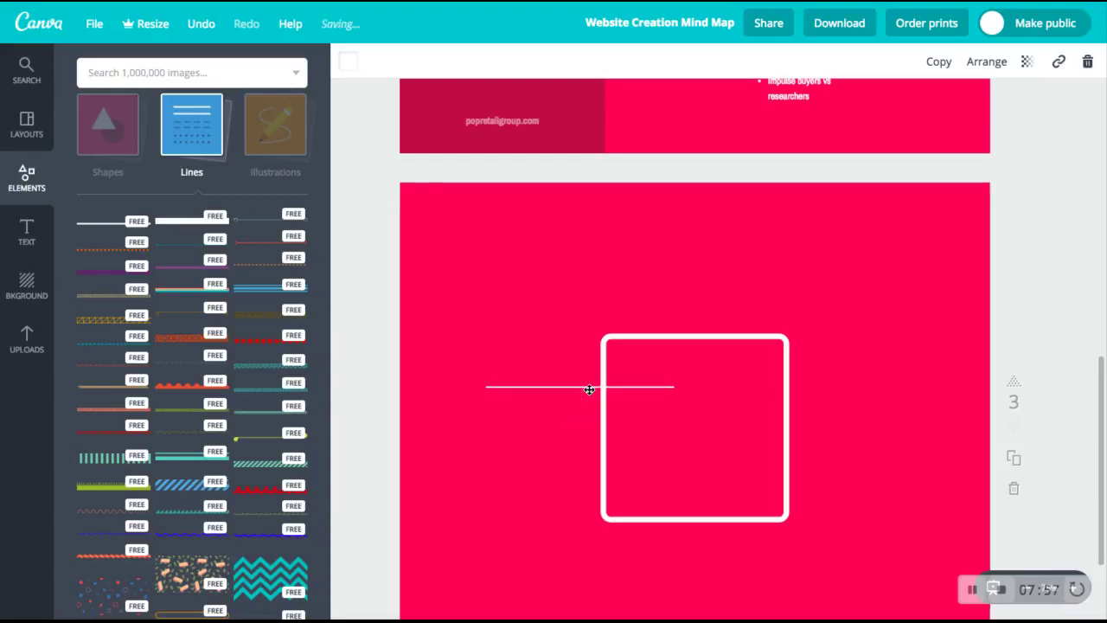
Move the thin white line up beside the square and rotate it diagonally so its lower end meets the square's left edge
mouse_move(564, 388)
mouse_down()
mouse_move(534, 325)
mouse_move(563, 388)
mouse_up()
click(579, 315)
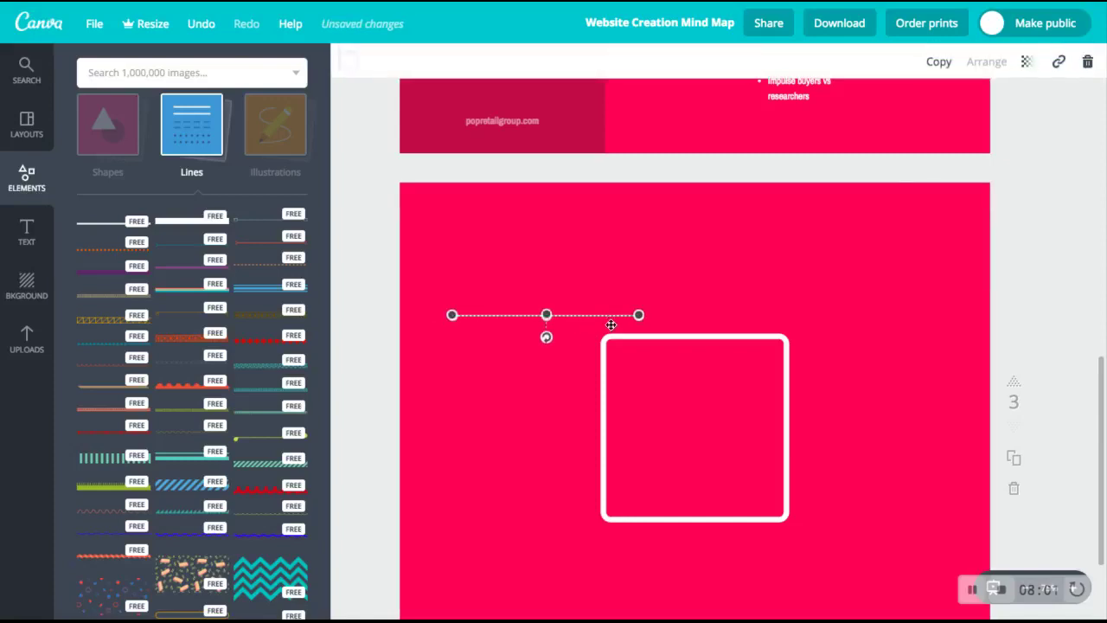
drag(545, 337, 529, 330)
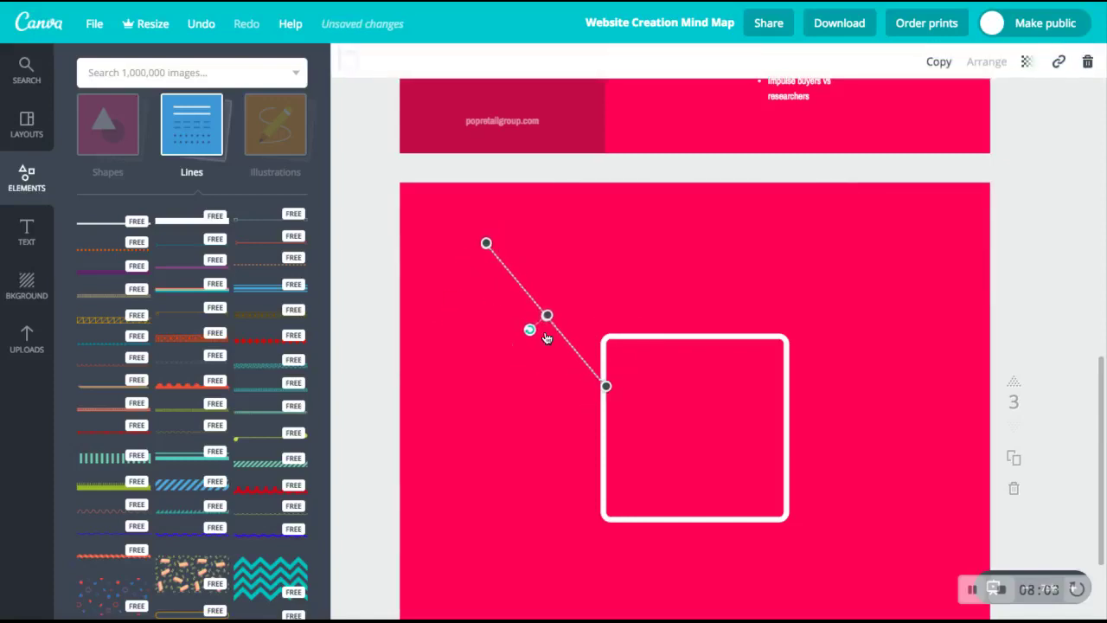
click(561, 332)
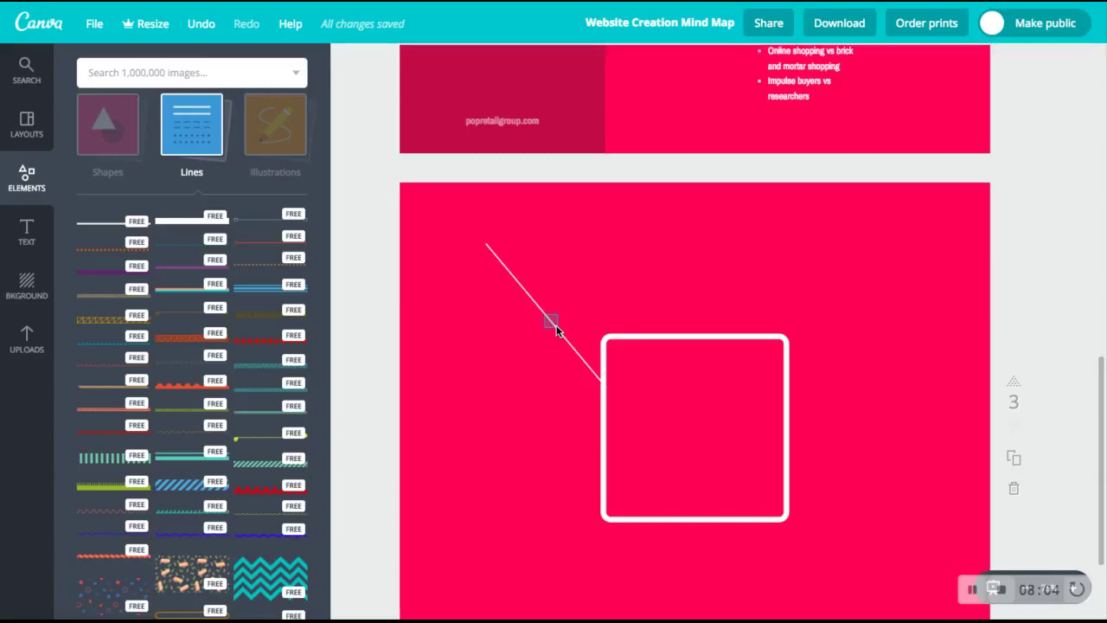
click(544, 314)
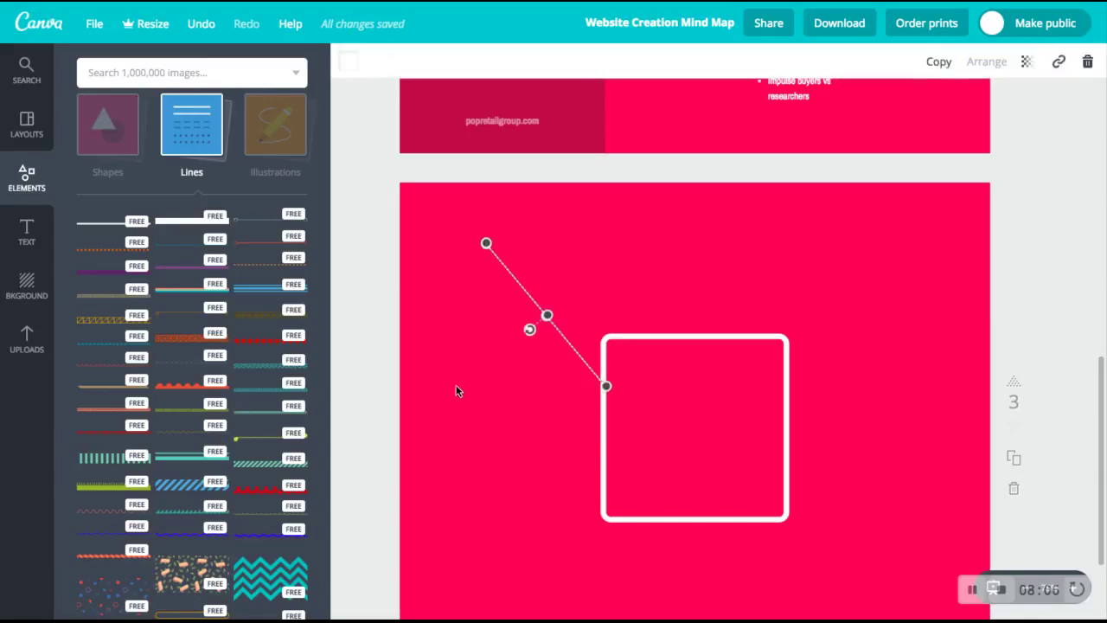
Add the outlined circle shape, shrink it, and place it in the page's upper-left corner at the line's free end
click(127, 152)
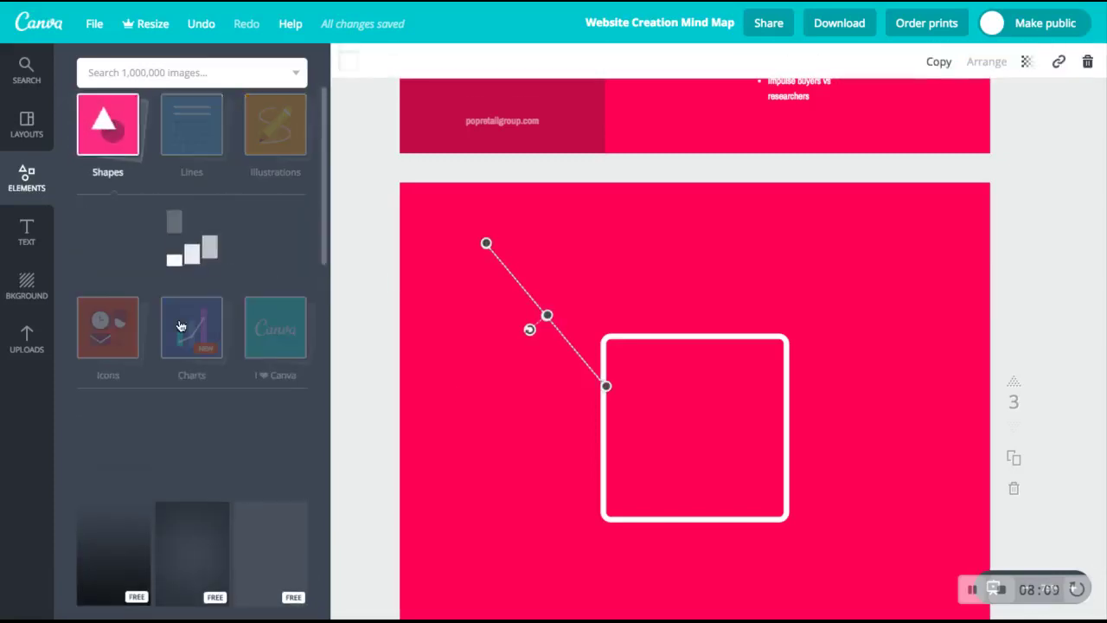
click(269, 489)
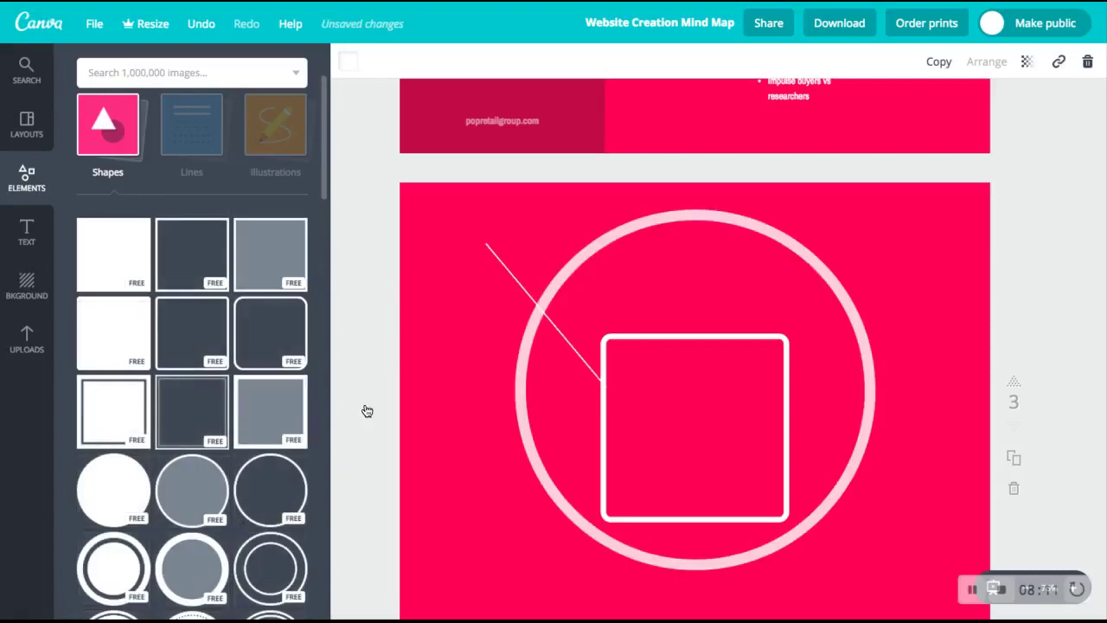
click(631, 265)
drag(513, 225, 785, 494)
drag(835, 521, 455, 210)
click(664, 256)
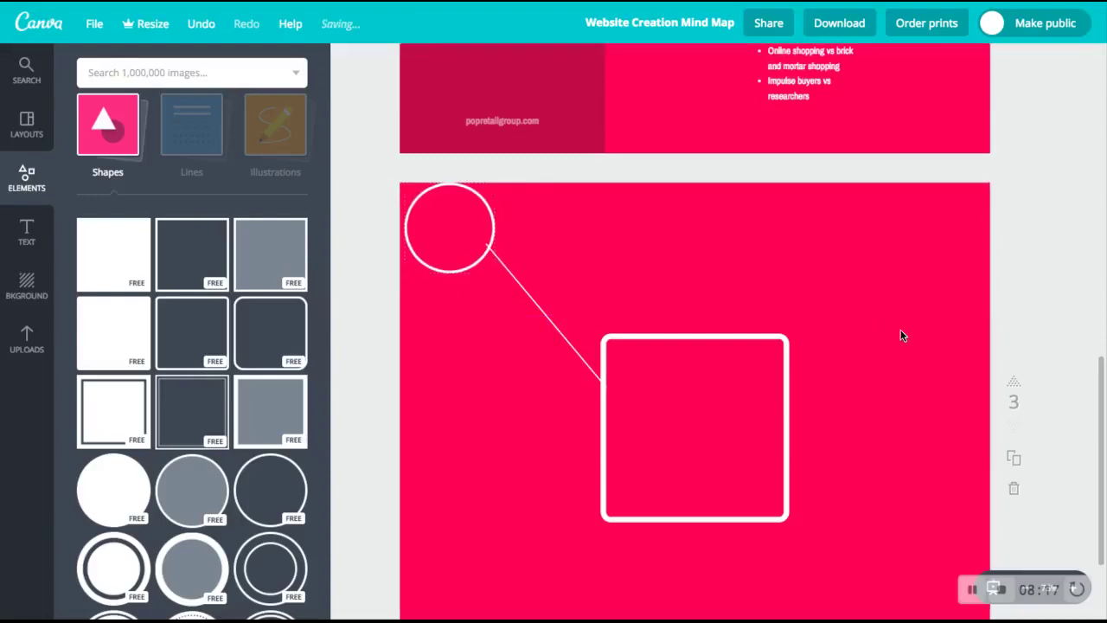
Look over the three mind map pages, from the new page back up to the Website Creation page
scroll(900, 336, down, 2)
scroll(901, 336, up, 1)
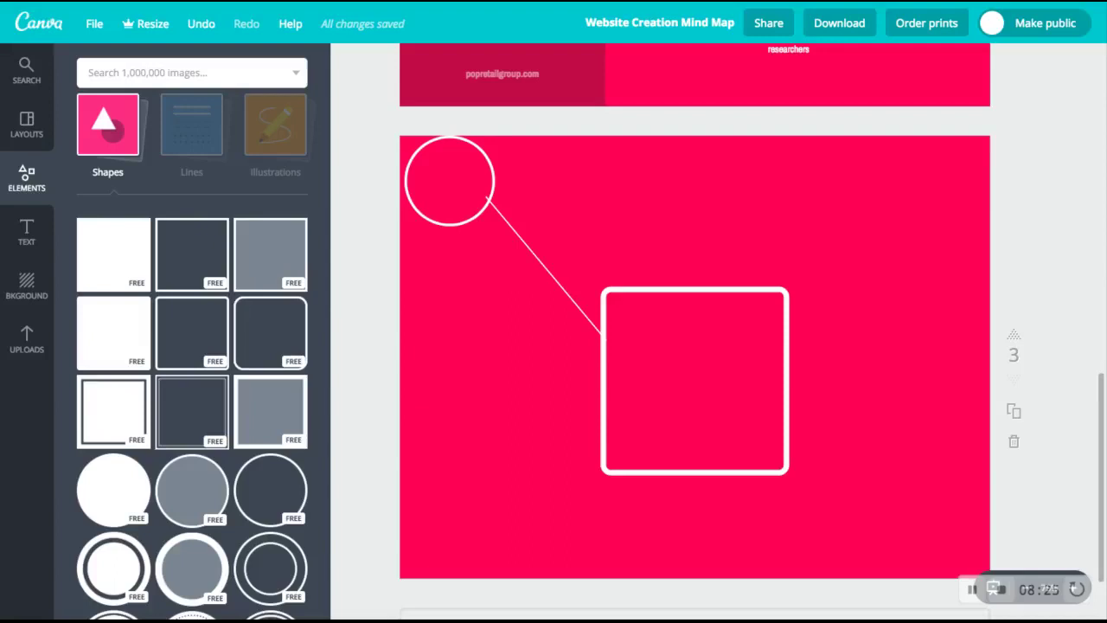
scroll(1069, 275, up, 5)
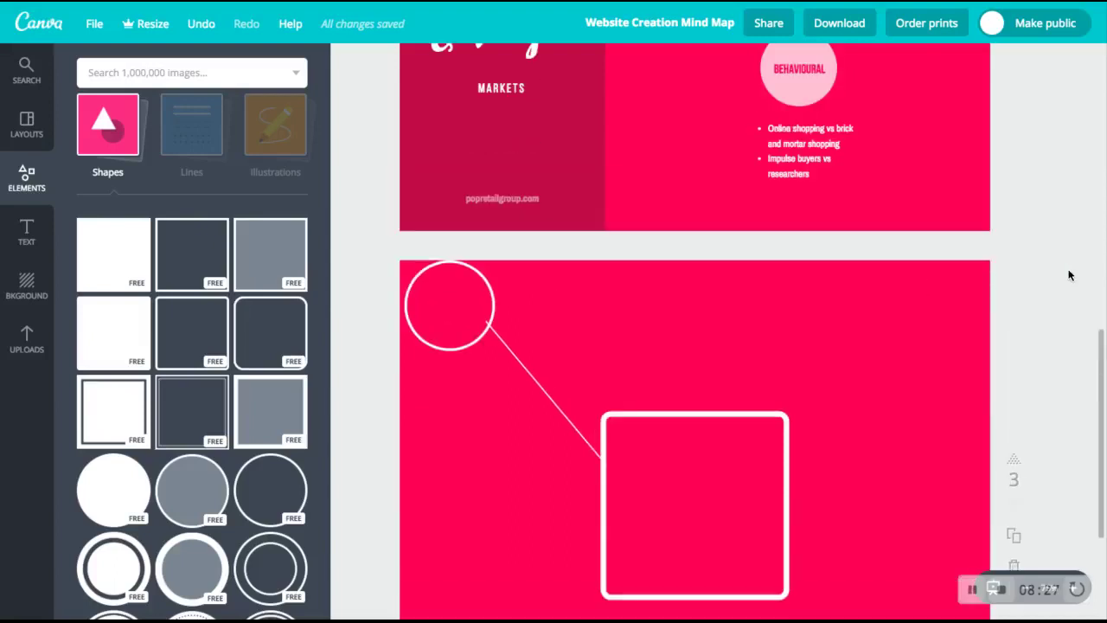
scroll(1069, 275, up, 2)
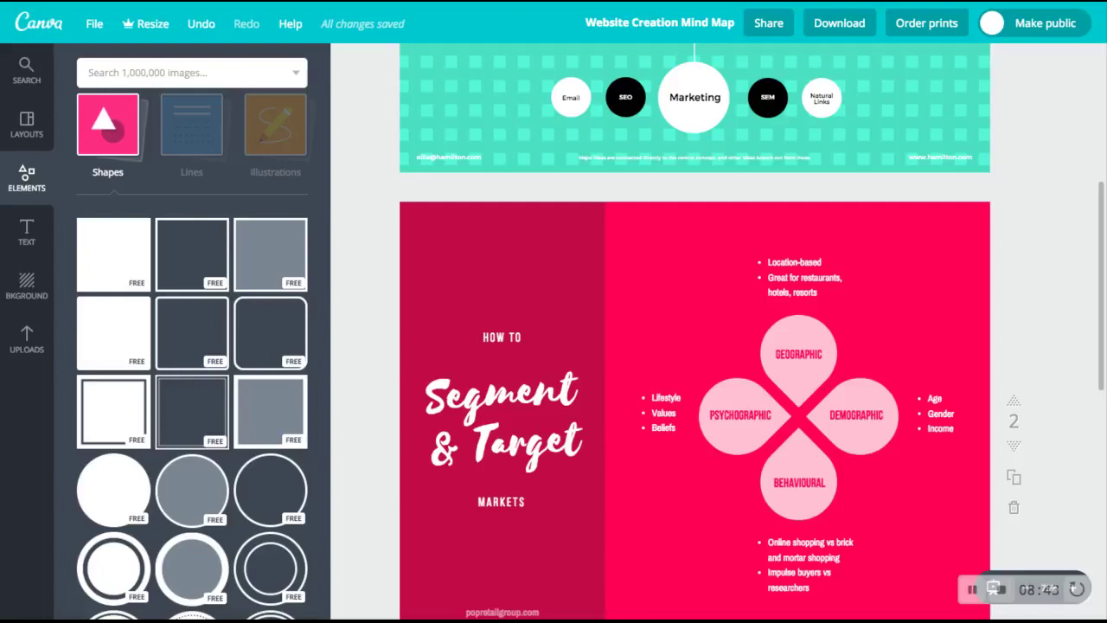
scroll(694, 331, down, 2)
scroll(694, 331, up, 3)
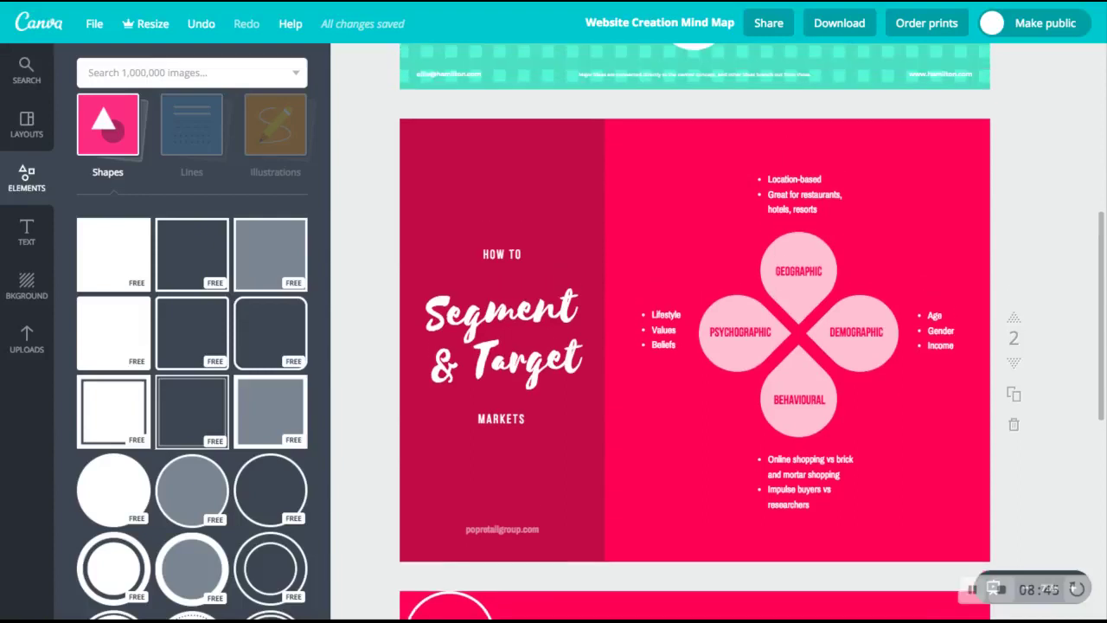
scroll(695, 332, up, 3)
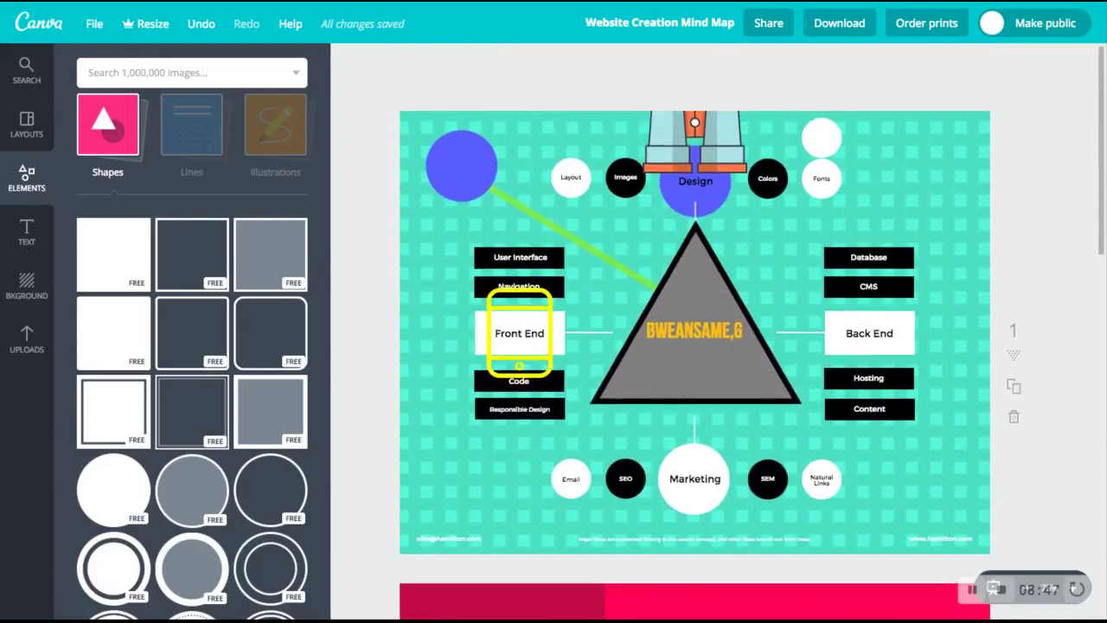